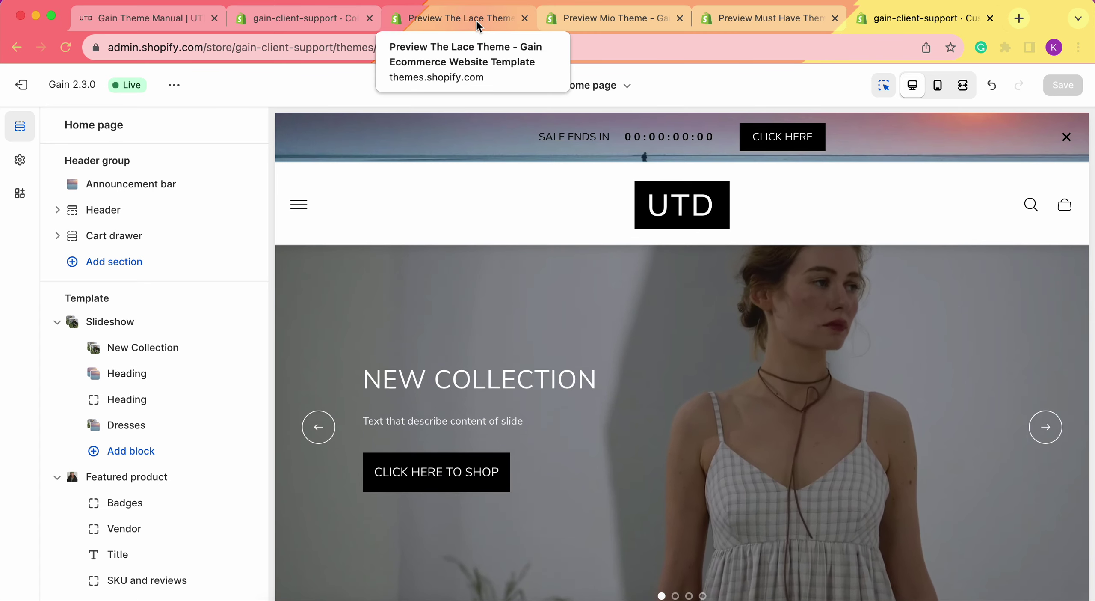
Switch to the preview of The Lace theme and examine the home page's Collection list section.
{"action": "left_click", "coordinate": [476, 20]}
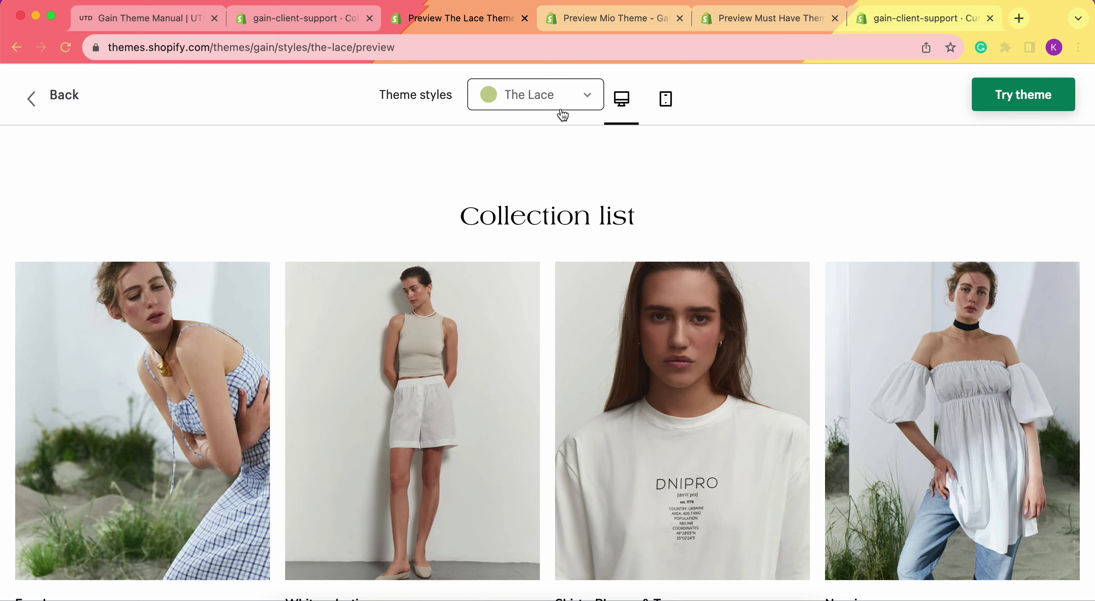
{"action": "scroll", "coordinate": [706, 159], "scroll_direction": "down", "scroll_amount": 1}
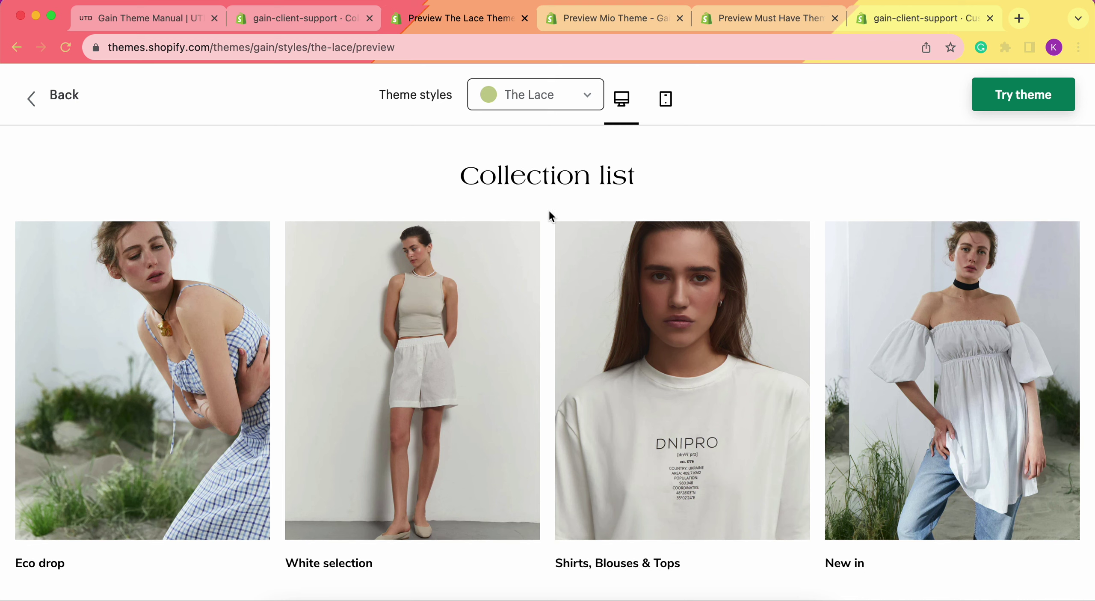
{"action": "scroll", "coordinate": [152, 339], "scroll_direction": "down", "scroll_amount": 1}
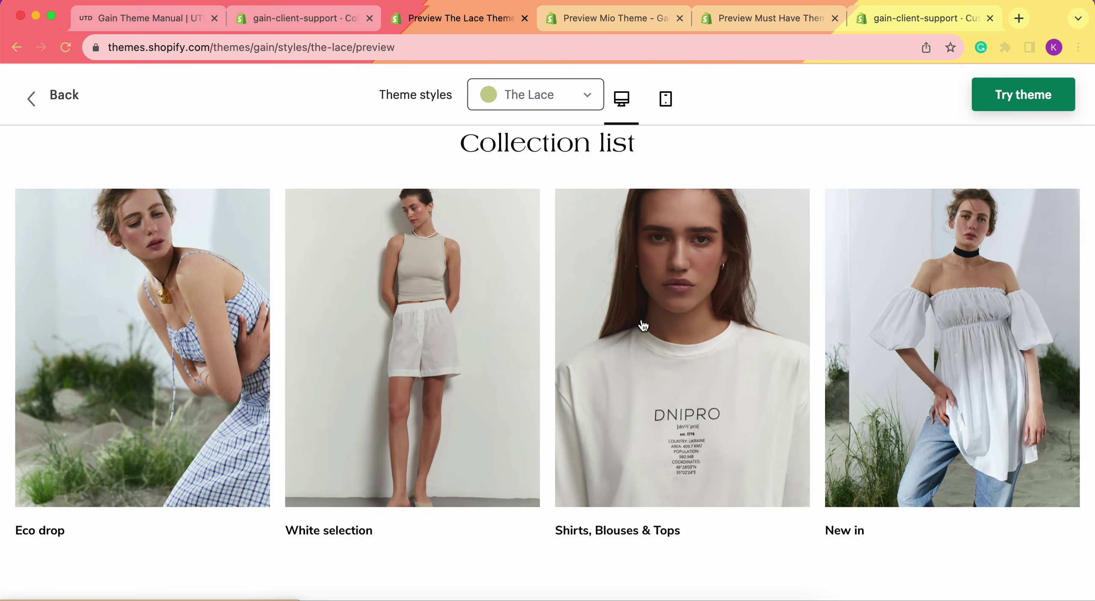
{"action": "scroll", "coordinate": [897, 313], "scroll_direction": "down", "scroll_amount": 1}
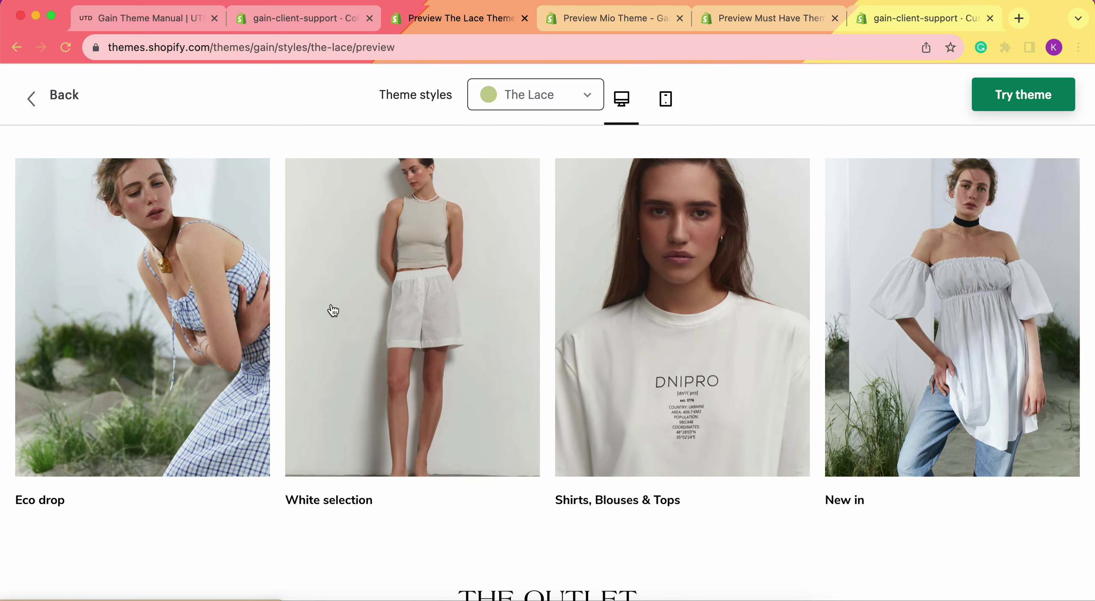
Open the Eco drop collection from the collection list and view its banner, description and products.
{"action": "left_click", "coordinate": [157, 290]}
{"action": "scroll", "coordinate": [156, 290], "scroll_direction": "down", "scroll_amount": 6}
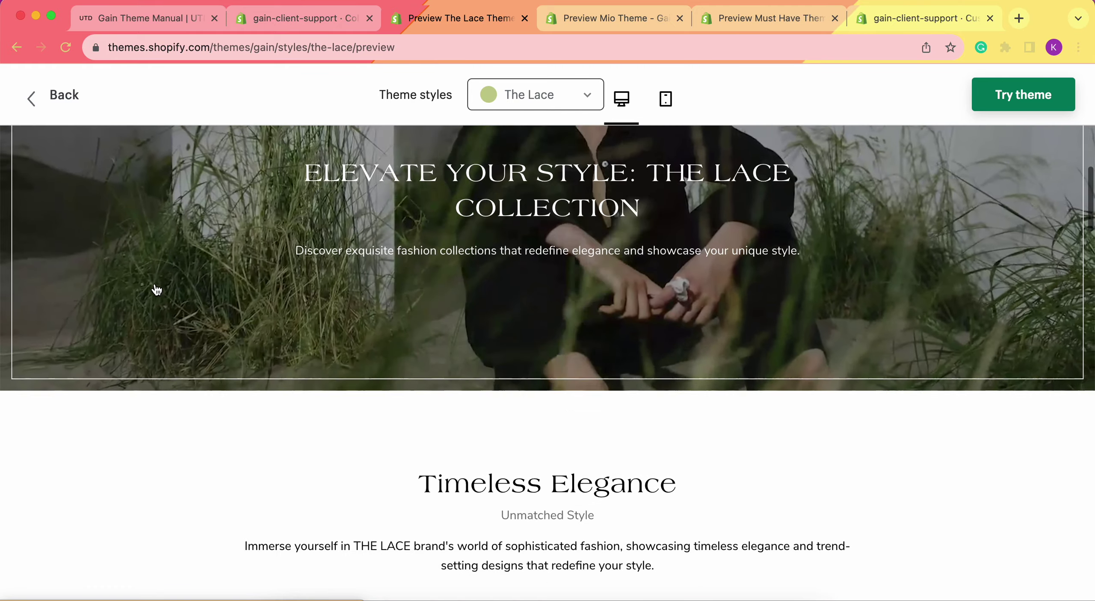
{"action": "scroll", "coordinate": [156, 290], "scroll_direction": "down", "scroll_amount": 8}
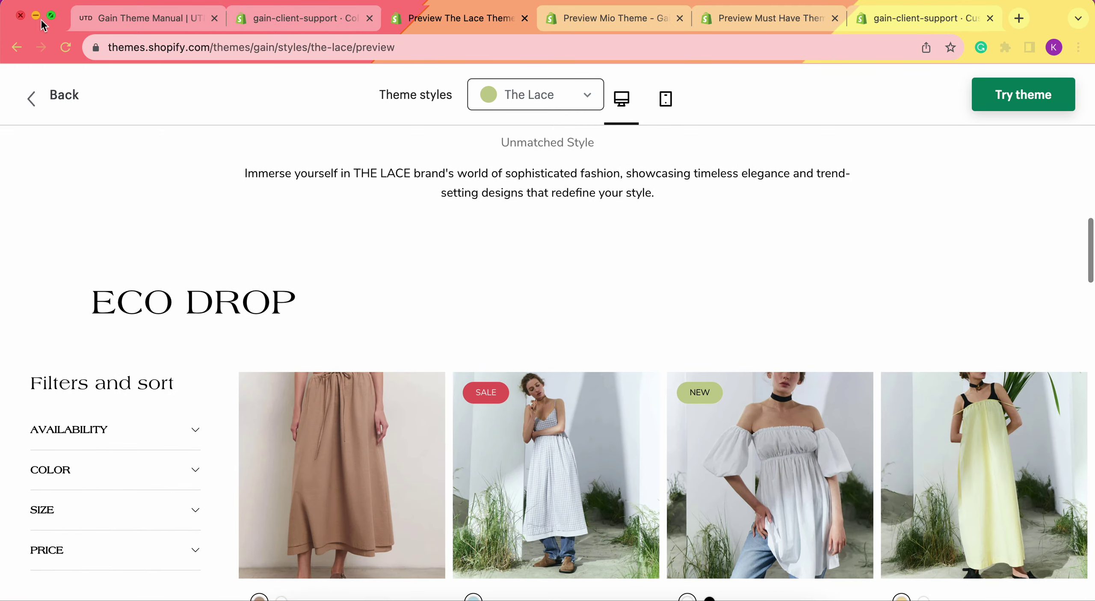
Return to The Lace home page's collection list and dismiss the newsletter popup and the cookies notice.
{"action": "left_click", "coordinate": [16, 48]}
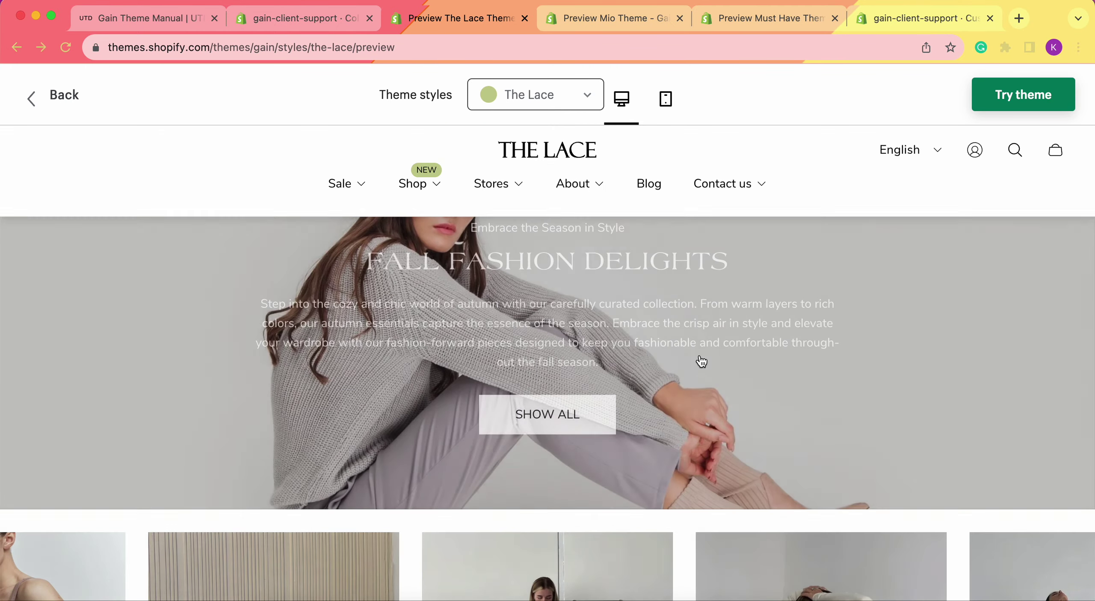
{"action": "scroll", "coordinate": [861, 349], "scroll_direction": "down", "scroll_amount": 2}
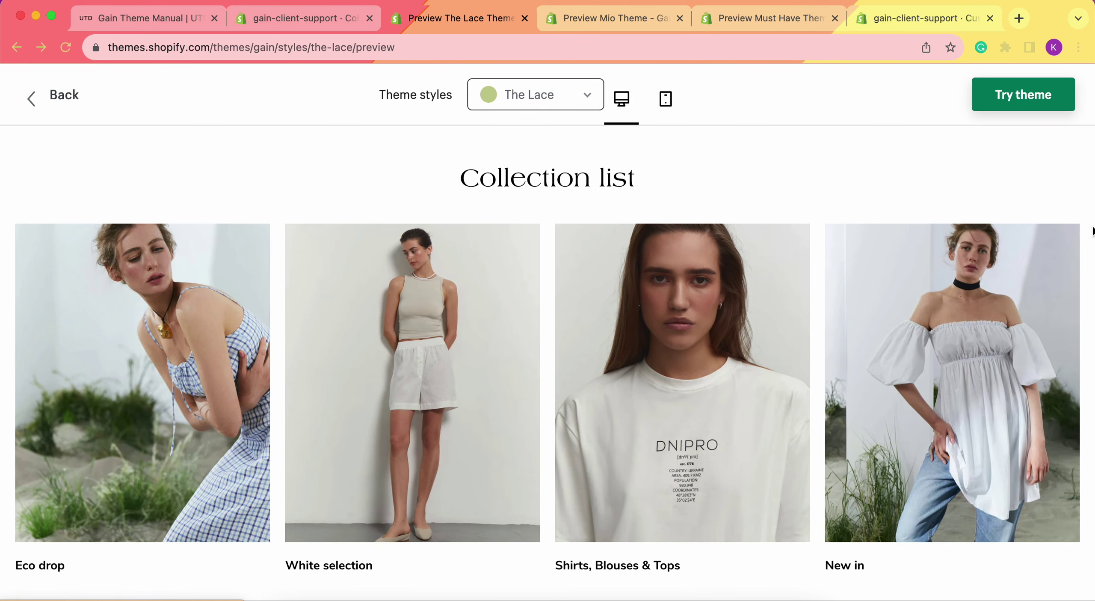
{"action": "scroll", "coordinate": [1086, 216], "scroll_direction": "down", "scroll_amount": 3}
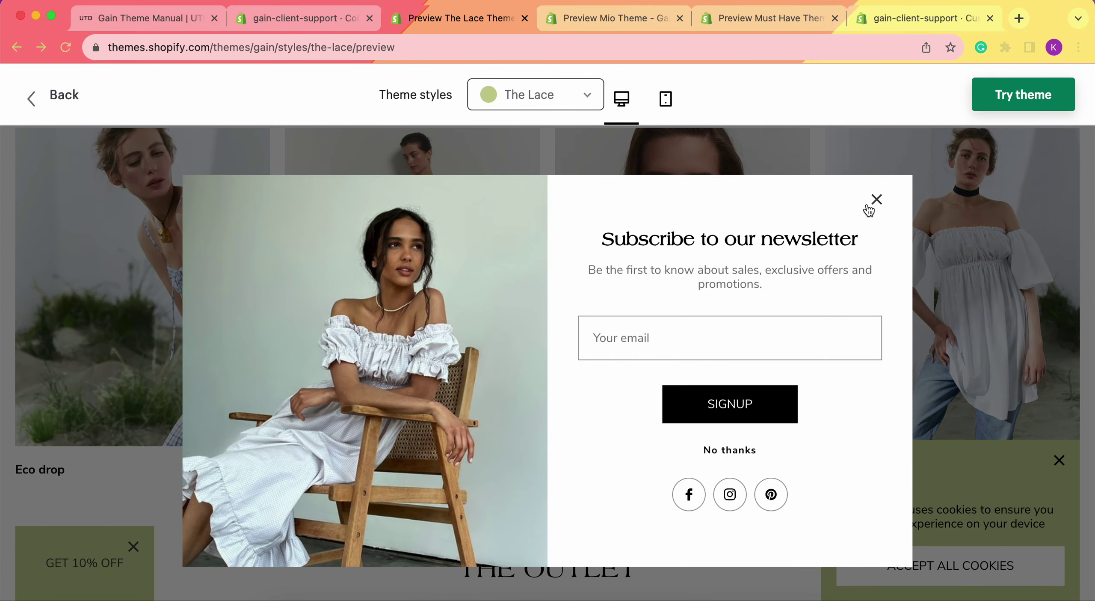
{"action": "left_click", "coordinate": [877, 200]}
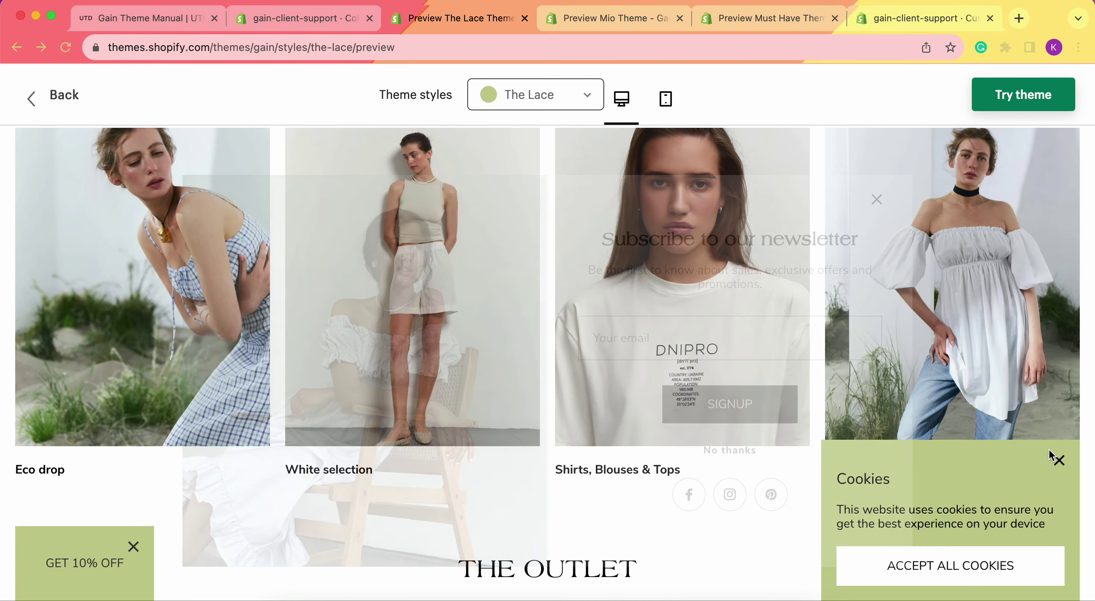
{"action": "left_click", "coordinate": [1059, 460]}
{"action": "scroll", "coordinate": [985, 277], "scroll_direction": "down", "scroll_amount": 1}
{"action": "scroll", "coordinate": [985, 277], "scroll_direction": "down", "scroll_amount": 6}
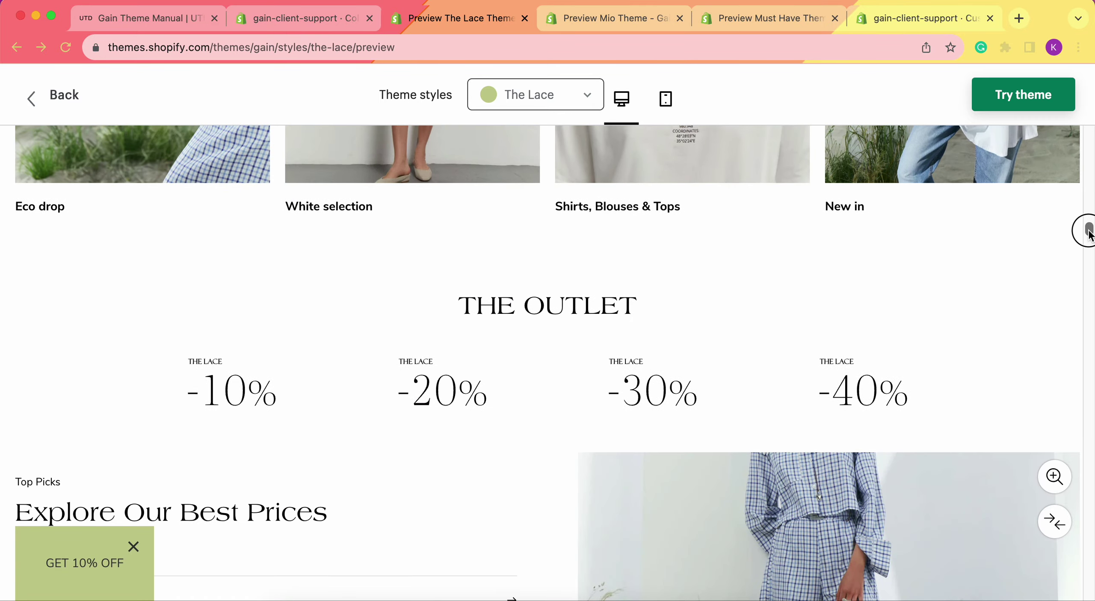
Open the All collections page through the link in The Lace home page's footer.
{"action": "left_click_drag", "start_coordinate": [1085, 227], "coordinate": [1078, 594]}
{"action": "scroll", "coordinate": [496, 476], "scroll_direction": "down", "scroll_amount": 8}
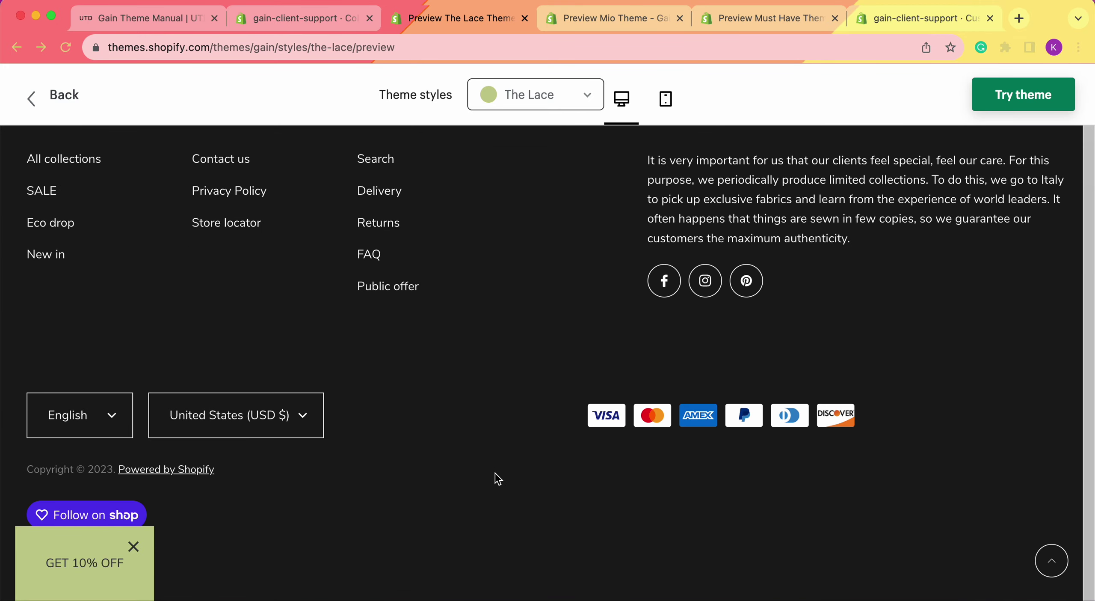
{"action": "scroll", "coordinate": [154, 283], "scroll_direction": "up", "scroll_amount": 2}
{"action": "scroll", "coordinate": [158, 286], "scroll_direction": "up", "scroll_amount": 2}
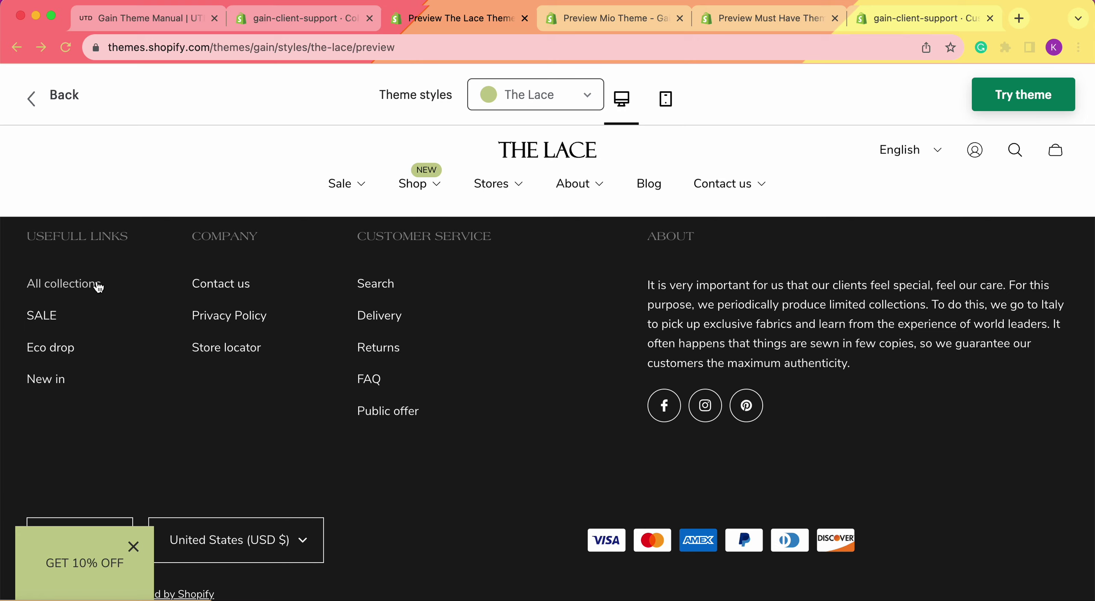
{"action": "left_click", "coordinate": [80, 293]}
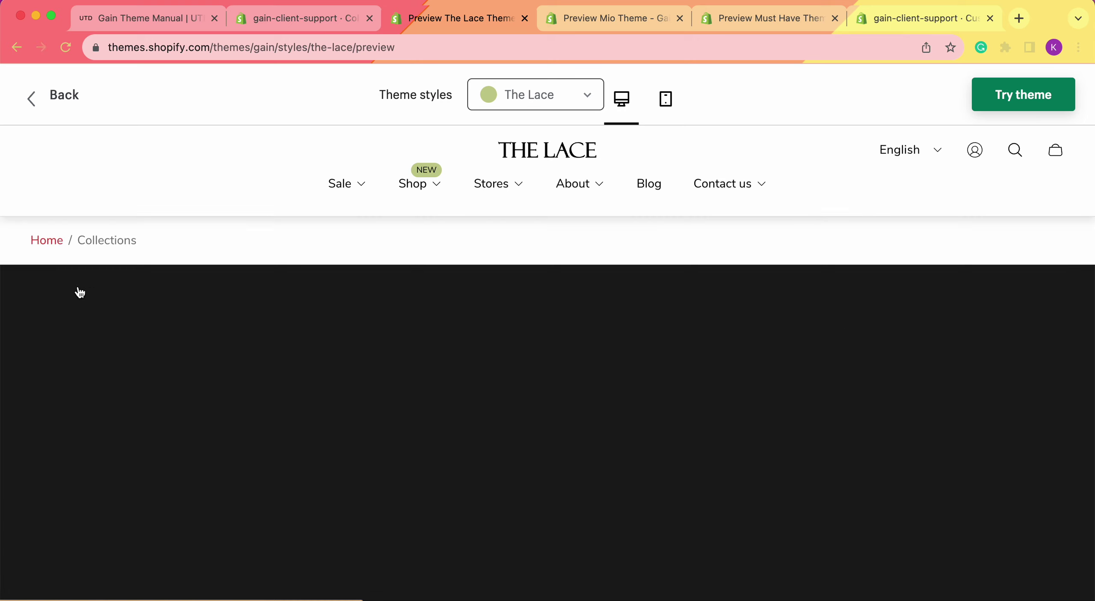
Examine the All Collections page of The Lace down to its pagination, closing the newsletter popup on the way.
{"action": "scroll", "coordinate": [396, 299], "scroll_direction": "down", "scroll_amount": 5}
{"action": "scroll", "coordinate": [396, 299], "scroll_direction": "down", "scroll_amount": 5}
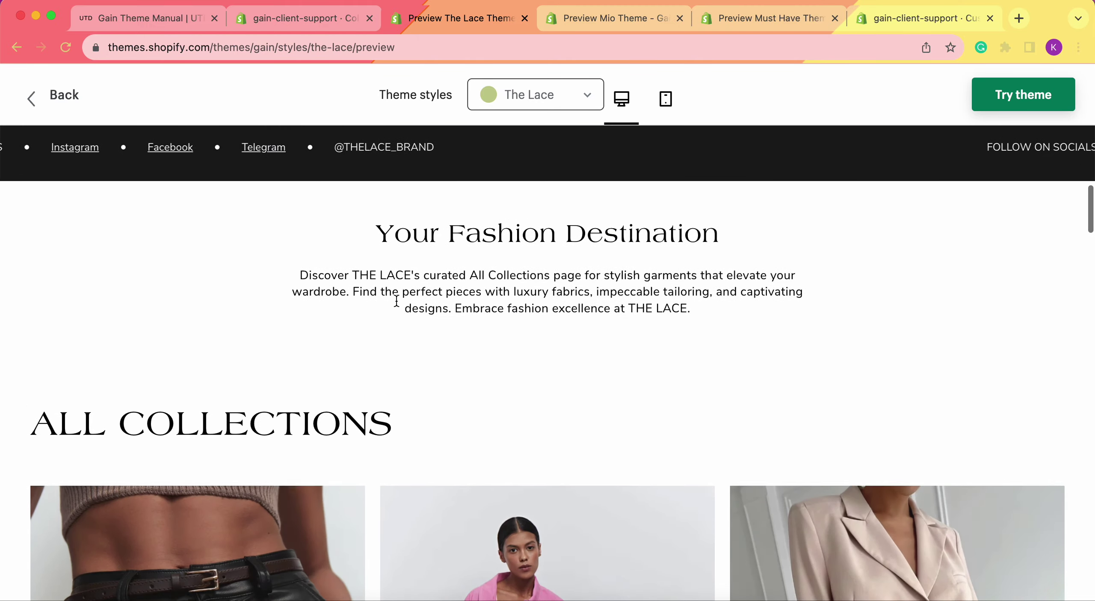
{"action": "scroll", "coordinate": [115, 327], "scroll_direction": "down", "scroll_amount": 10}
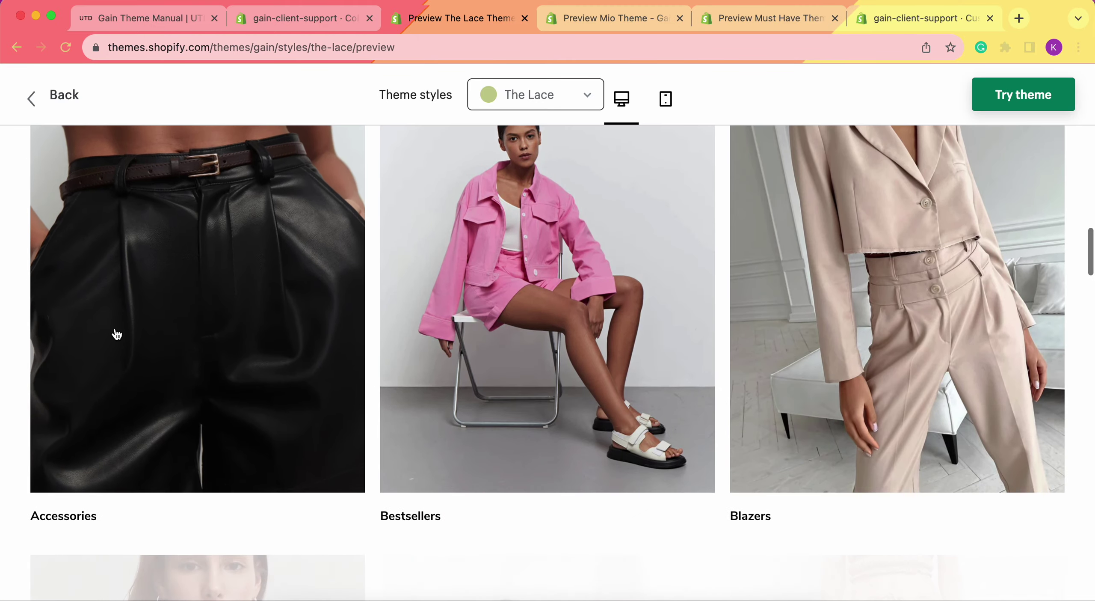
{"action": "scroll", "coordinate": [409, 307], "scroll_direction": "down", "scroll_amount": 10}
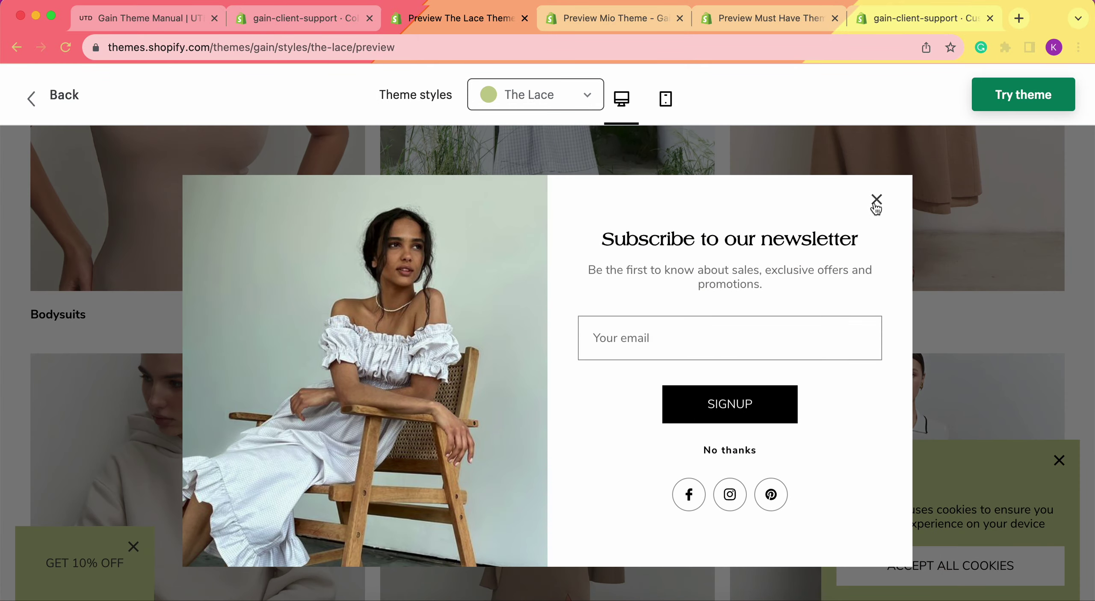
{"action": "left_click", "coordinate": [875, 205]}
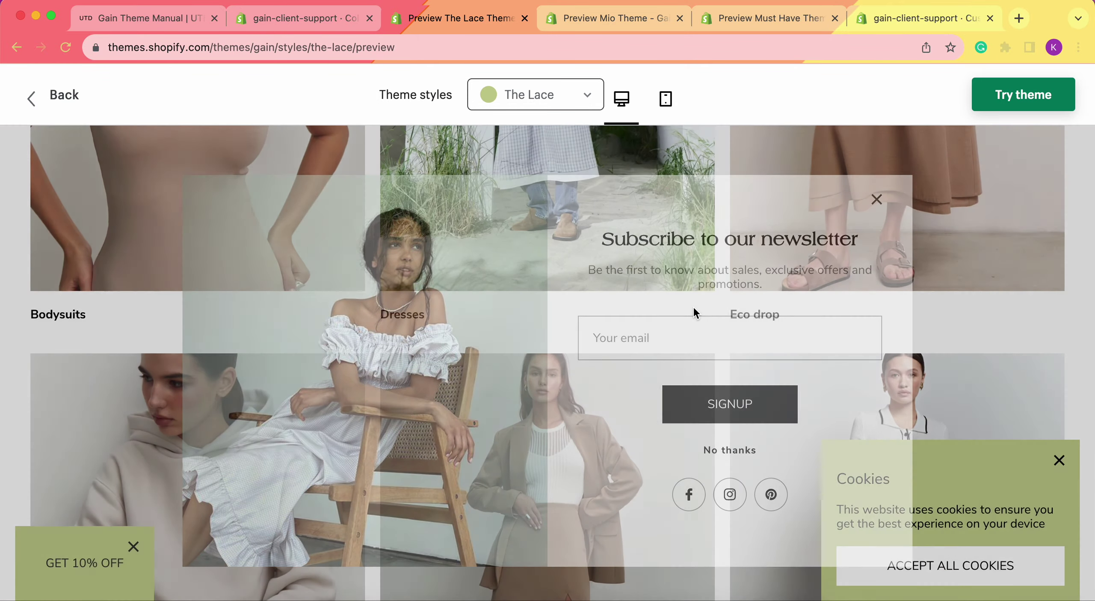
{"action": "scroll", "coordinate": [694, 308], "scroll_direction": "down", "scroll_amount": 15}
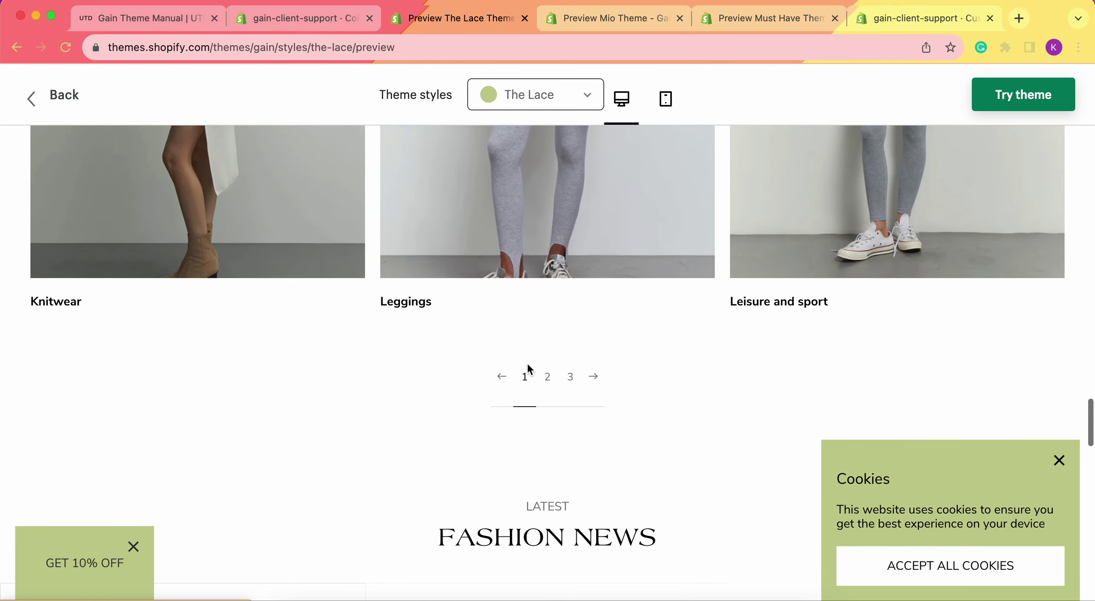
Switch to the Mio theme preview and examine the collection list section on its home page.
{"action": "left_click", "coordinate": [640, 19]}
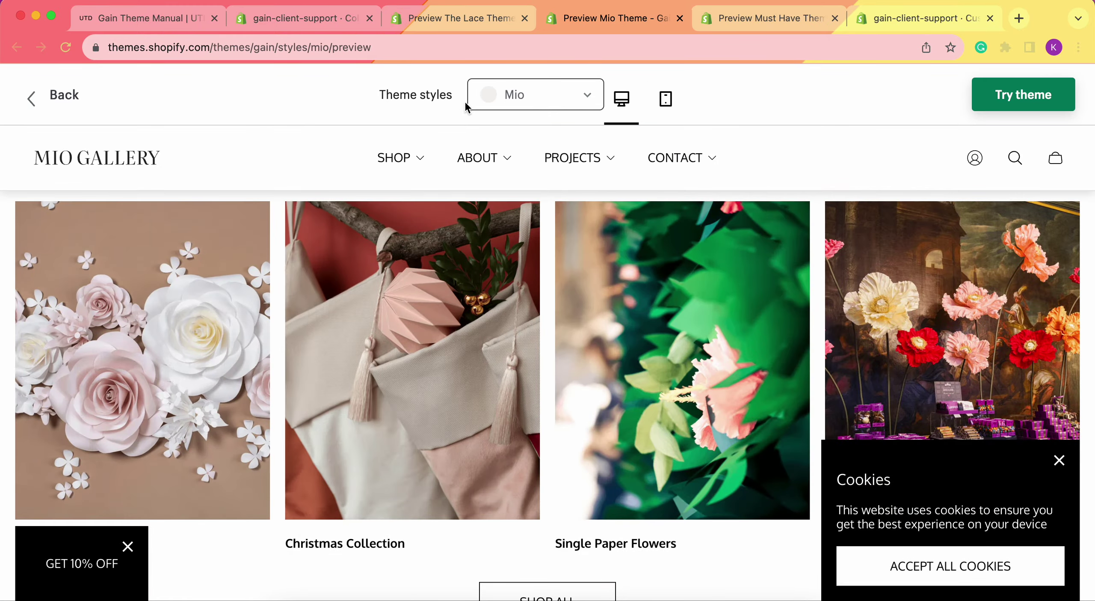
{"action": "left_click", "coordinate": [504, 171]}
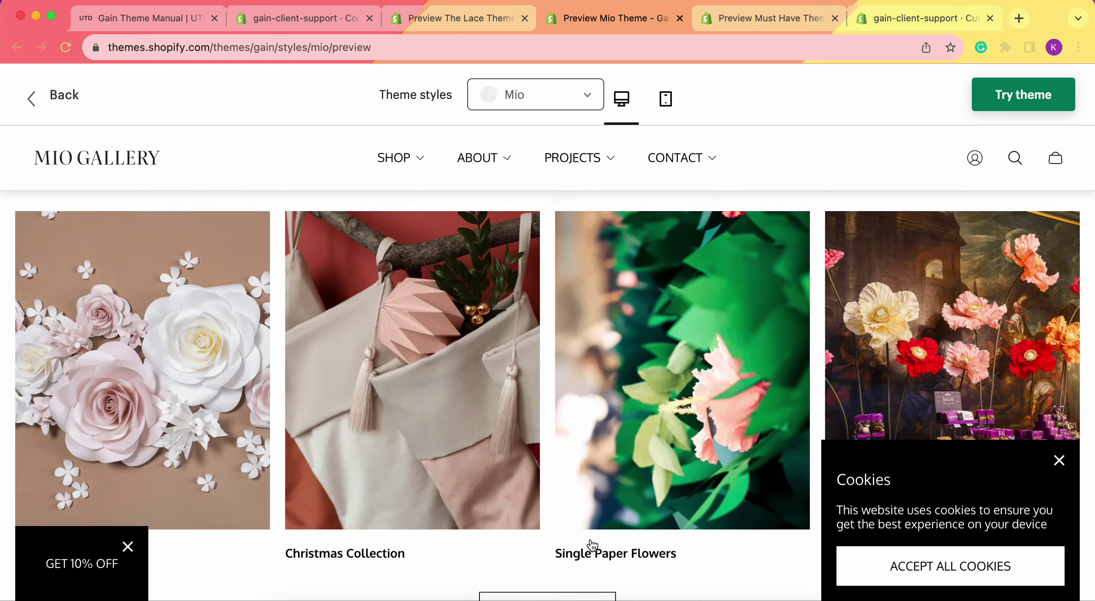
{"action": "scroll", "coordinate": [589, 546], "scroll_direction": "up", "scroll_amount": 2}
{"action": "scroll", "coordinate": [627, 456], "scroll_direction": "down", "scroll_amount": 2}
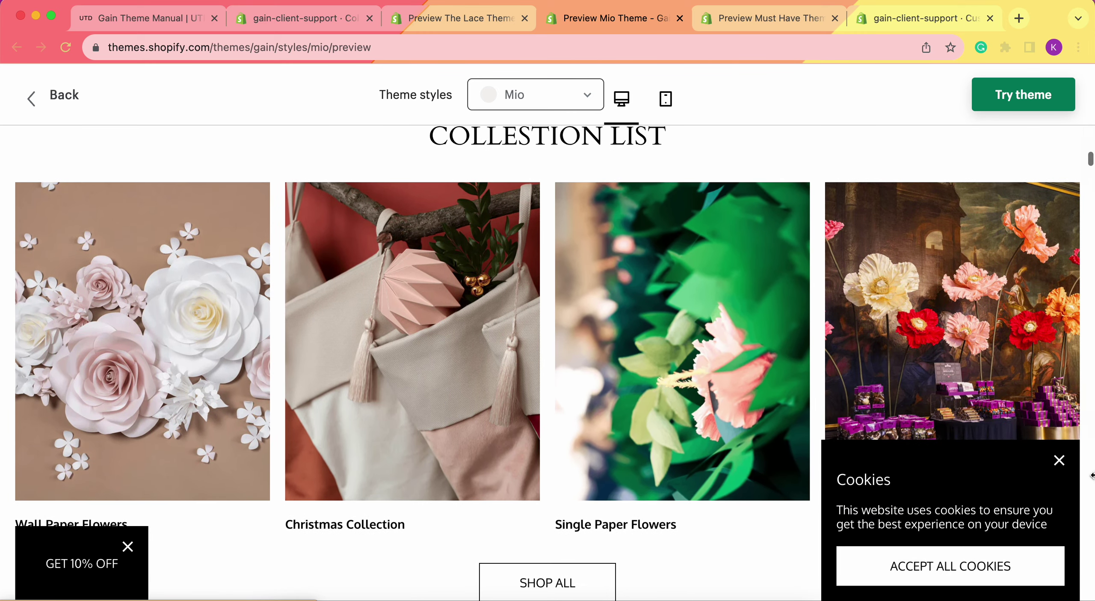
Dismiss the cookies notice and view all collections through the Mio collection list's Shop all link.
{"action": "left_click", "coordinate": [1059, 459]}
{"action": "scroll", "coordinate": [642, 339], "scroll_direction": "down", "scroll_amount": 2}
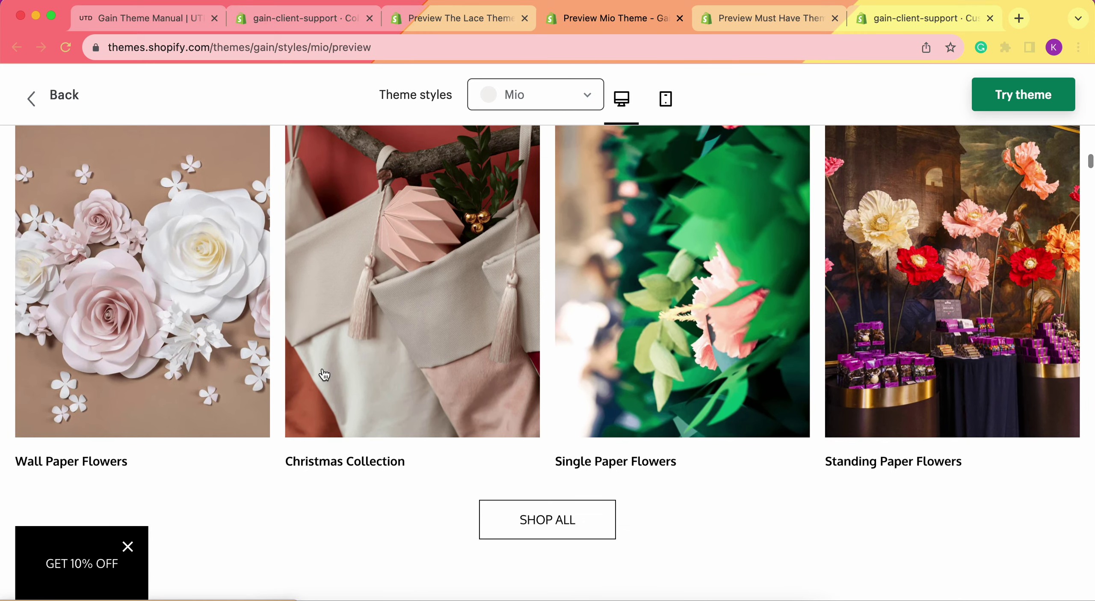
{"action": "left_click", "coordinate": [561, 530]}
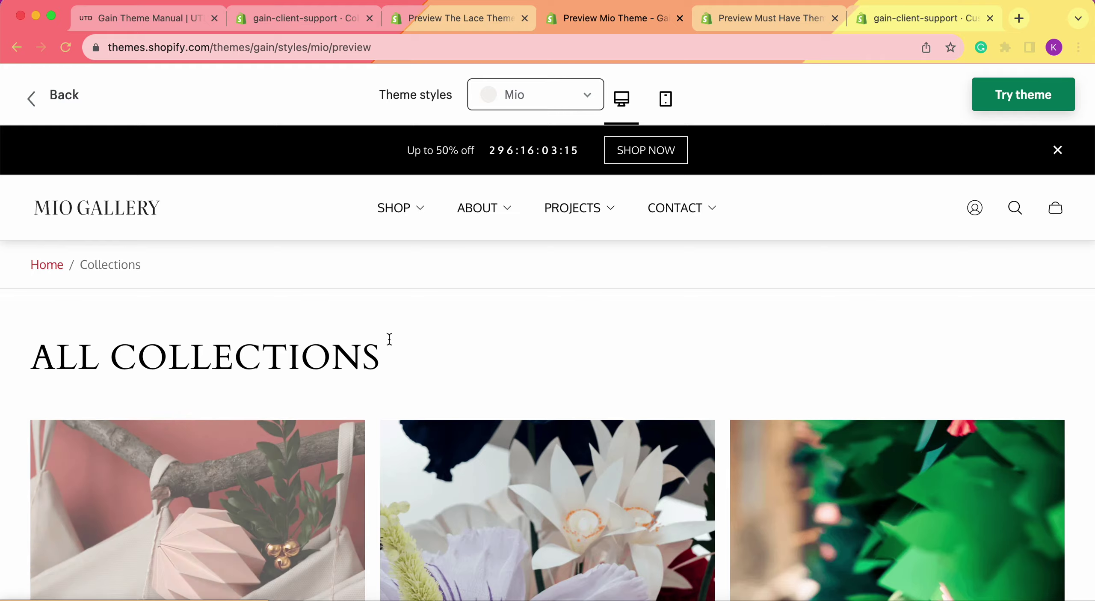
{"action": "scroll", "coordinate": [424, 340], "scroll_direction": "down", "scroll_amount": 6}
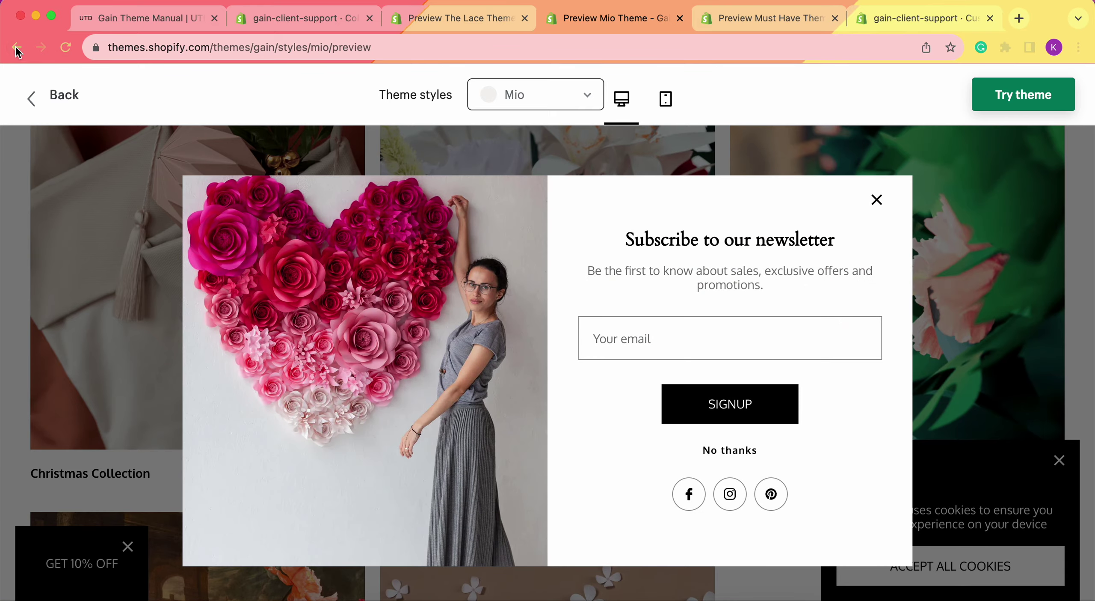
Go back to the collection list on the Mio home page and close the newsletter popup.
{"action": "left_click", "coordinate": [17, 48]}
{"action": "scroll", "coordinate": [679, 333], "scroll_direction": "up", "scroll_amount": 5}
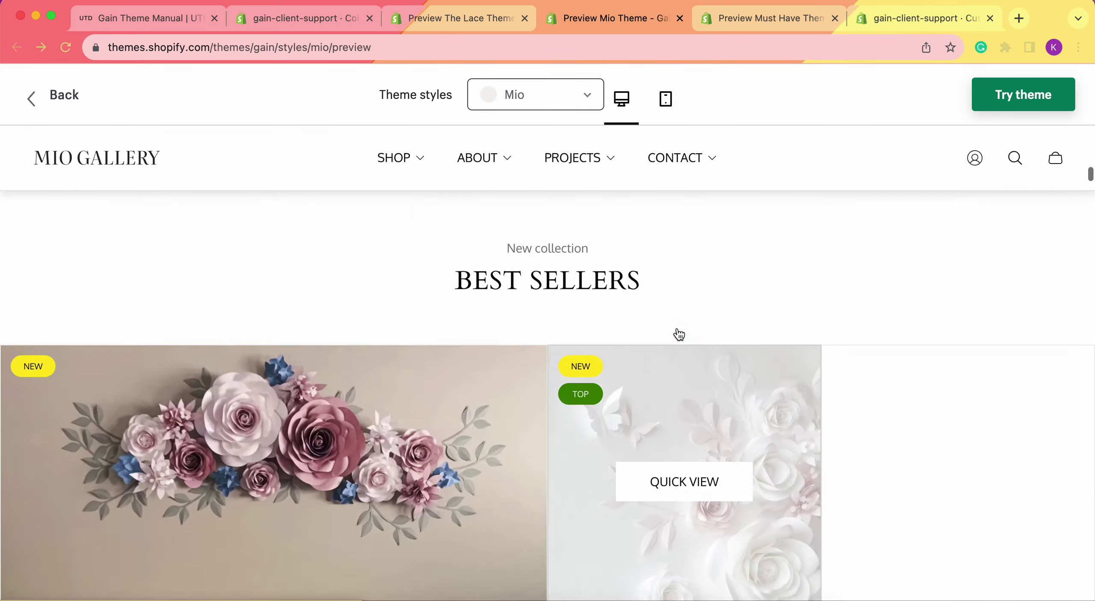
{"action": "scroll", "coordinate": [679, 333], "scroll_direction": "up", "scroll_amount": 5}
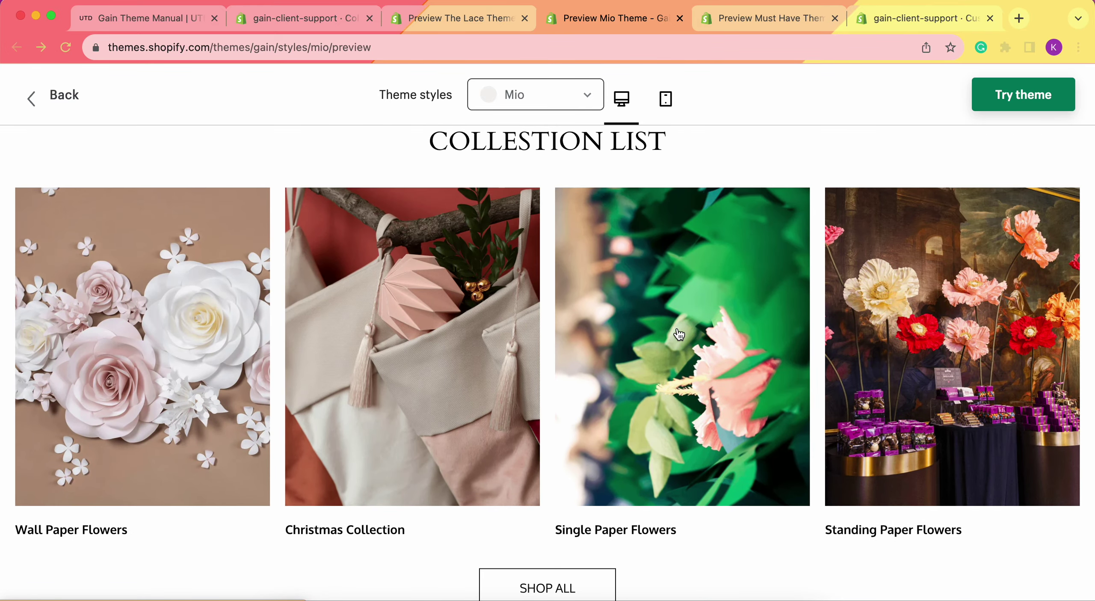
{"action": "scroll", "coordinate": [679, 333], "scroll_direction": "up", "scroll_amount": 1}
{"action": "scroll", "coordinate": [642, 329], "scroll_direction": "down", "scroll_amount": 2}
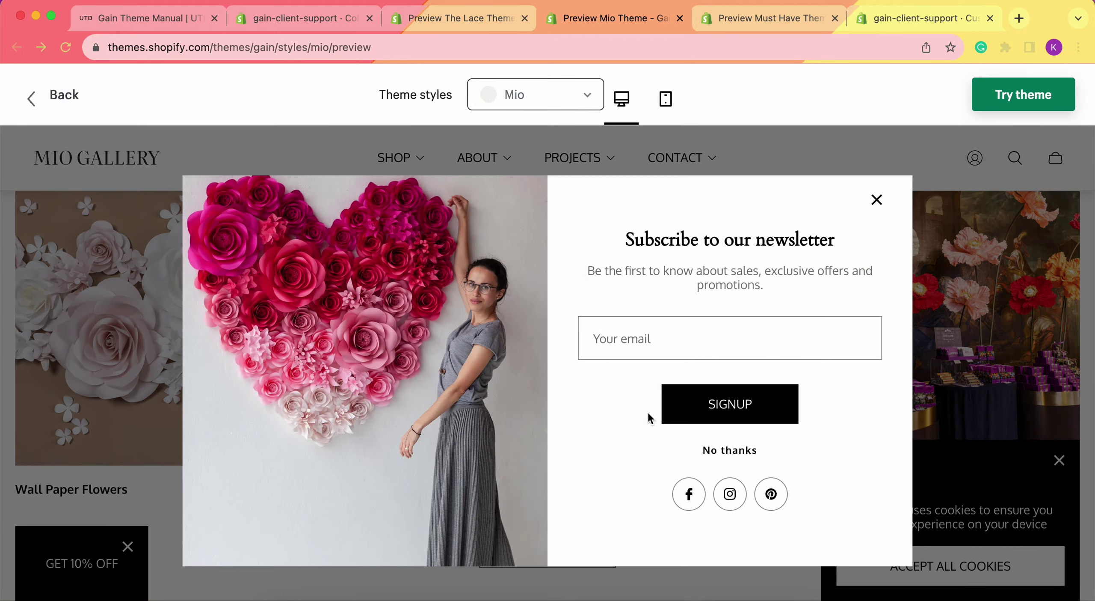
{"action": "left_click", "coordinate": [876, 200]}
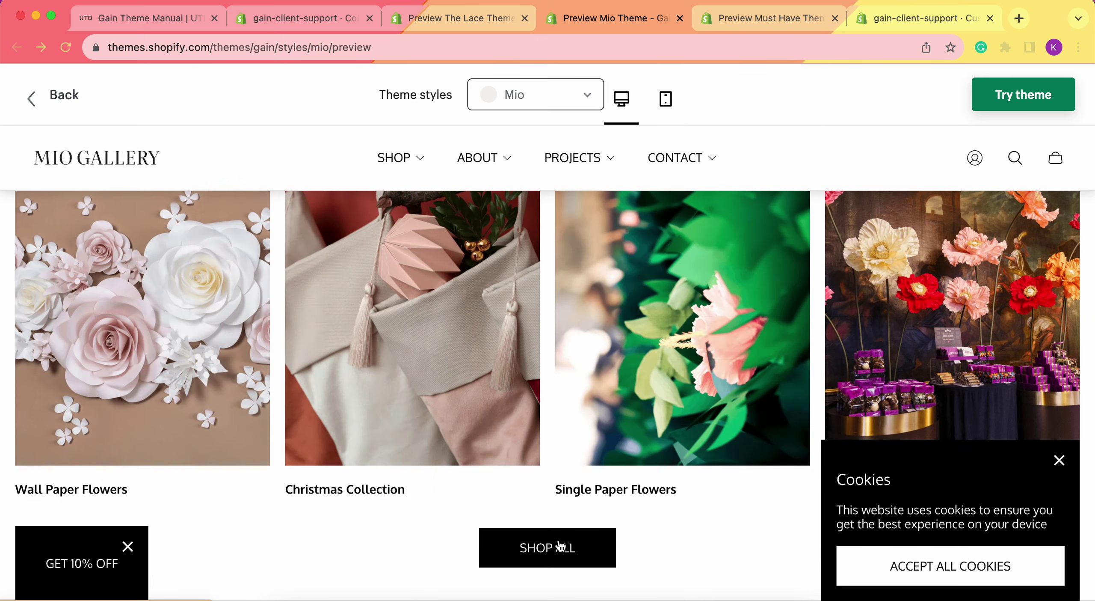
Reopen Mio's All Collections page from the collection list and look over the collection cards.
{"action": "left_click", "coordinate": [577, 547]}
{"action": "scroll", "coordinate": [440, 329], "scroll_direction": "down", "scroll_amount": 5}
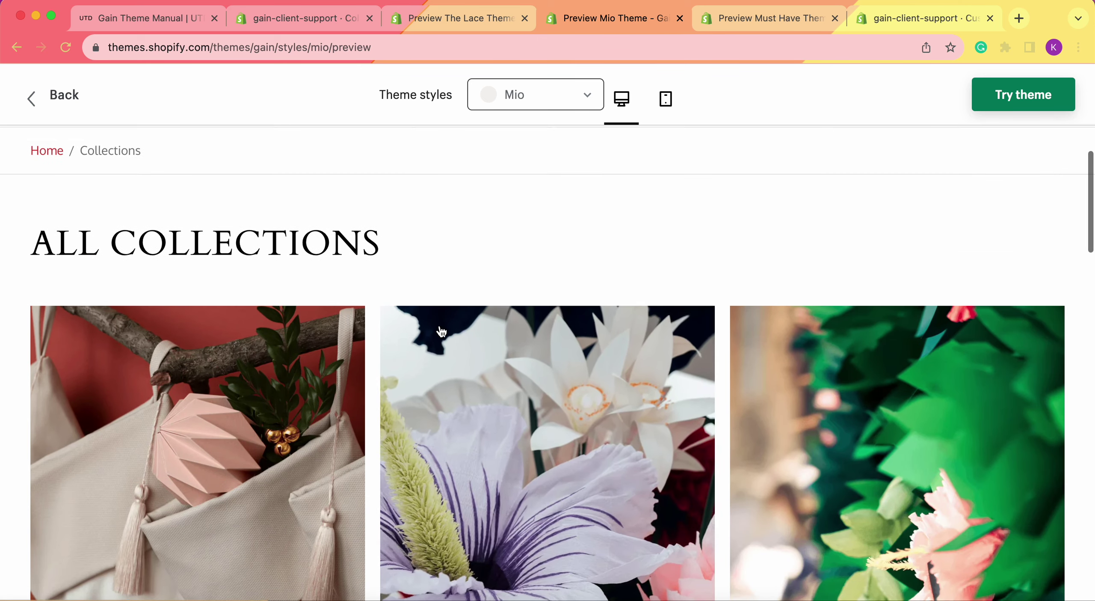
{"action": "scroll", "coordinate": [442, 331], "scroll_direction": "down", "scroll_amount": 2}
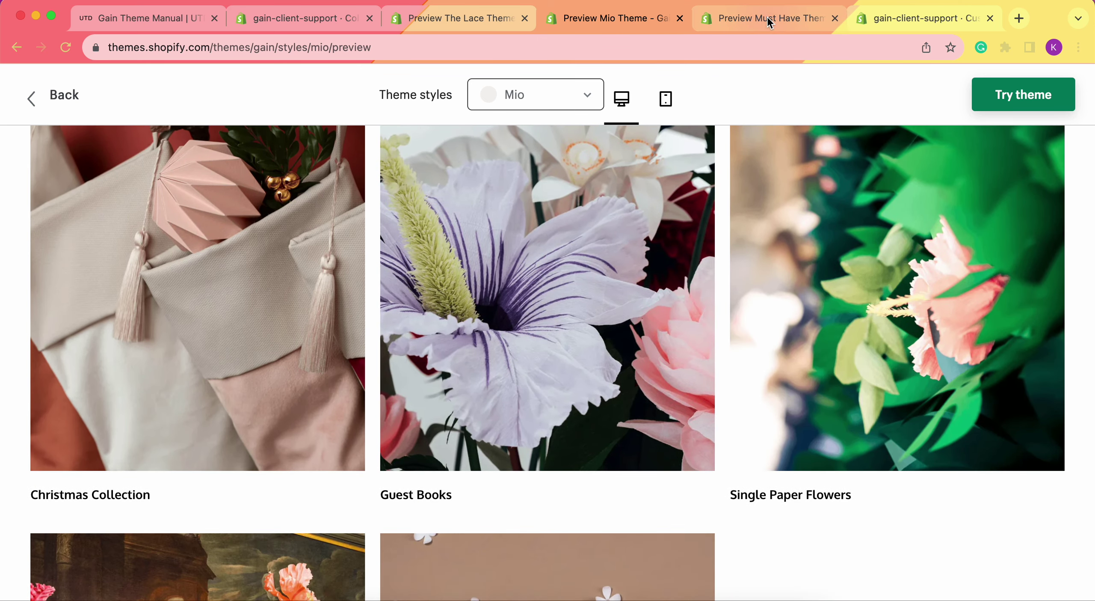
Switch to the Must Have theme preview and examine the four collections in its Collection list section.
{"action": "left_click", "coordinate": [769, 22]}
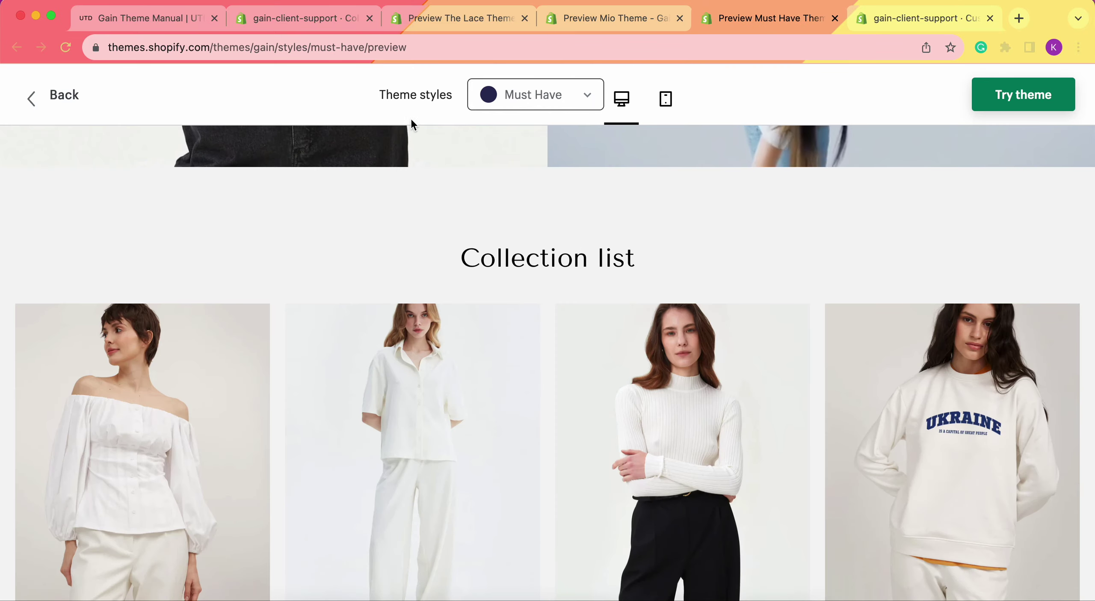
{"action": "scroll", "coordinate": [607, 261], "scroll_direction": "down", "scroll_amount": 2}
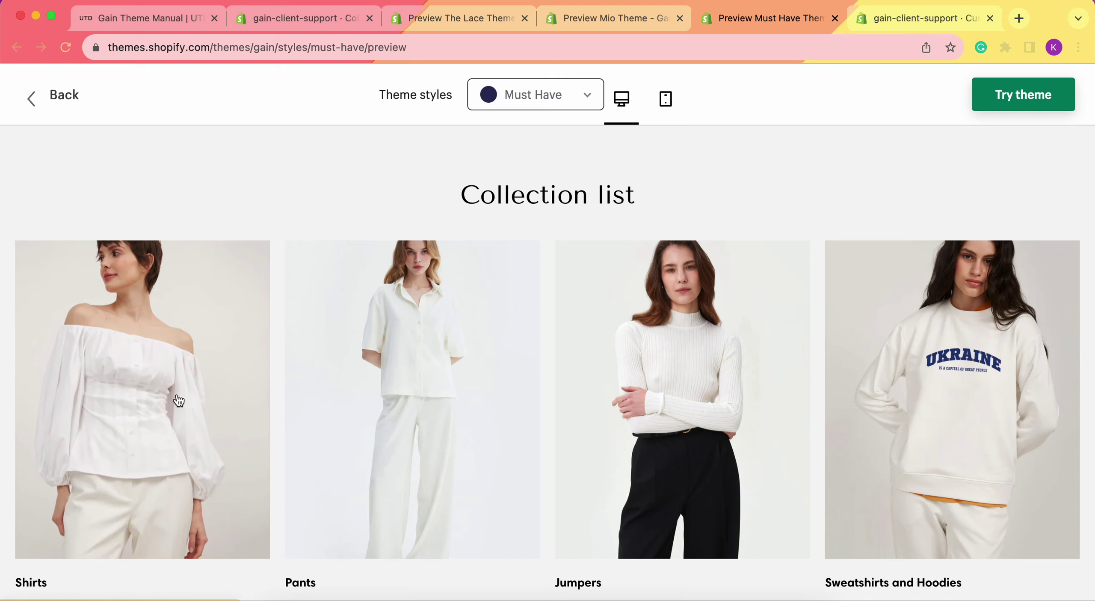
{"action": "scroll", "coordinate": [175, 397], "scroll_direction": "down", "scroll_amount": 3}
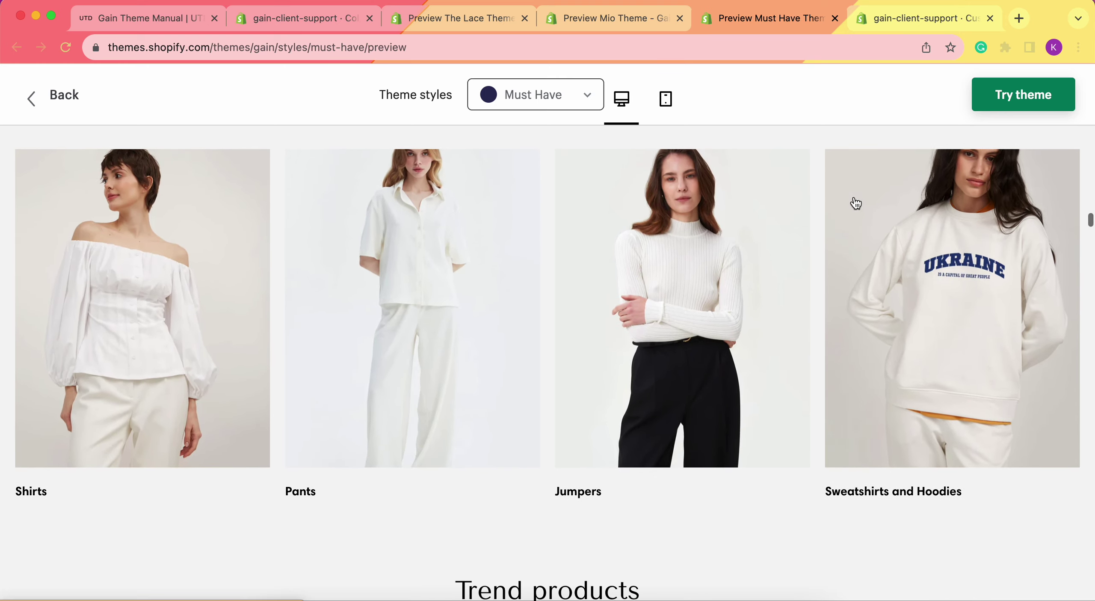
{"action": "scroll", "coordinate": [887, 349], "scroll_direction": "down", "scroll_amount": 1}
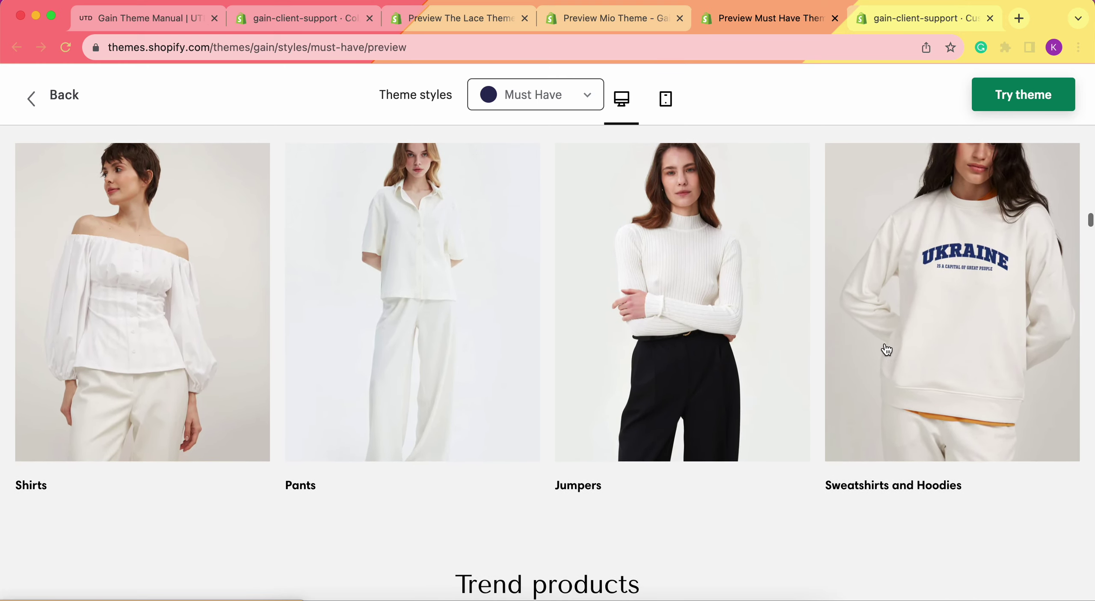
Go to the Must Have store's footer and open its Collections List page.
{"action": "scroll", "coordinate": [887, 350], "scroll_direction": "down", "scroll_amount": 5}
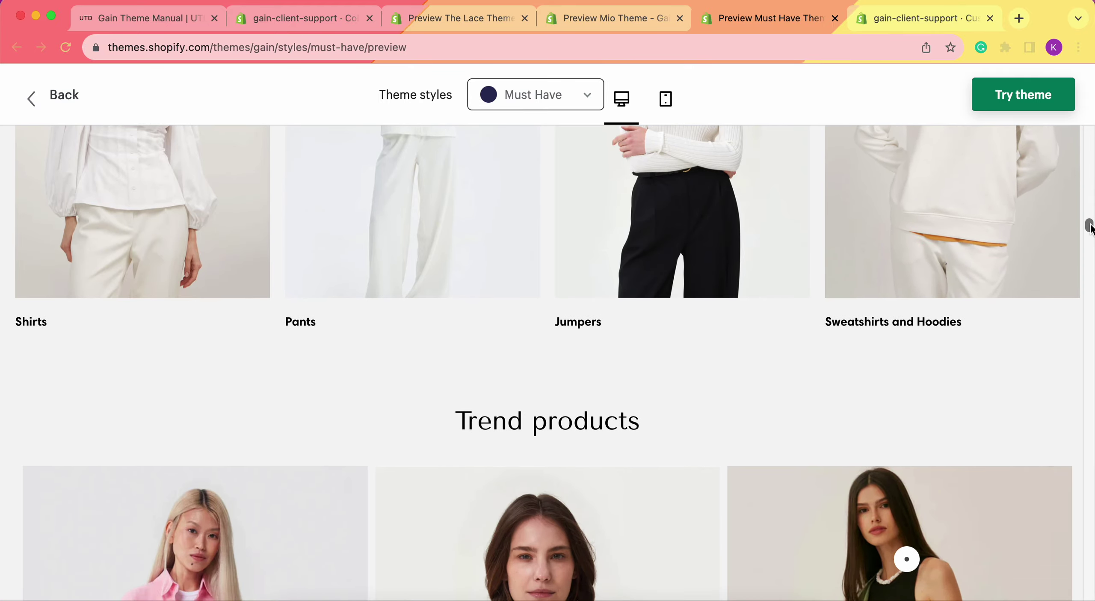
{"action": "left_click_drag", "start_coordinate": [1089, 226], "coordinate": [1059, 589]}
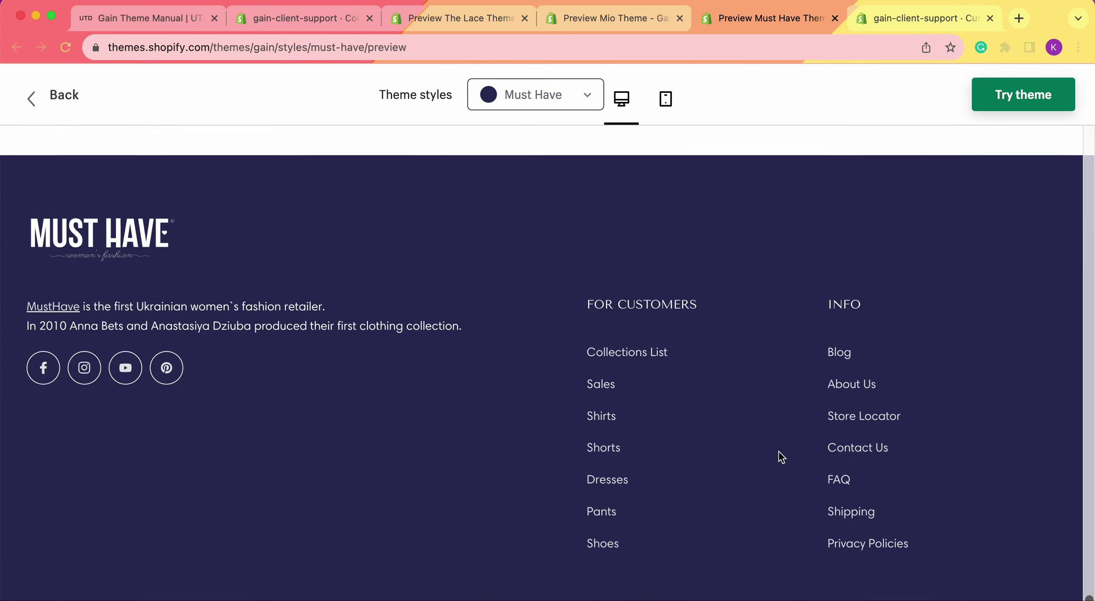
{"action": "left_click", "coordinate": [656, 351]}
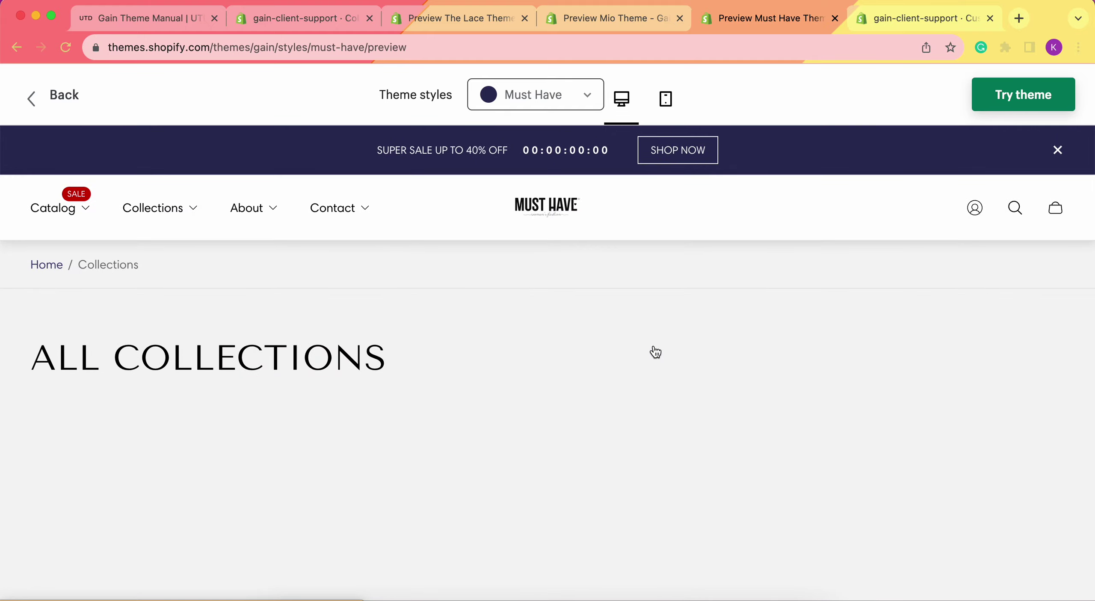
Look over the collection cards on Must Have's All Collections page and close the newsletter popup.
{"action": "scroll", "coordinate": [608, 349], "scroll_direction": "down", "scroll_amount": 4}
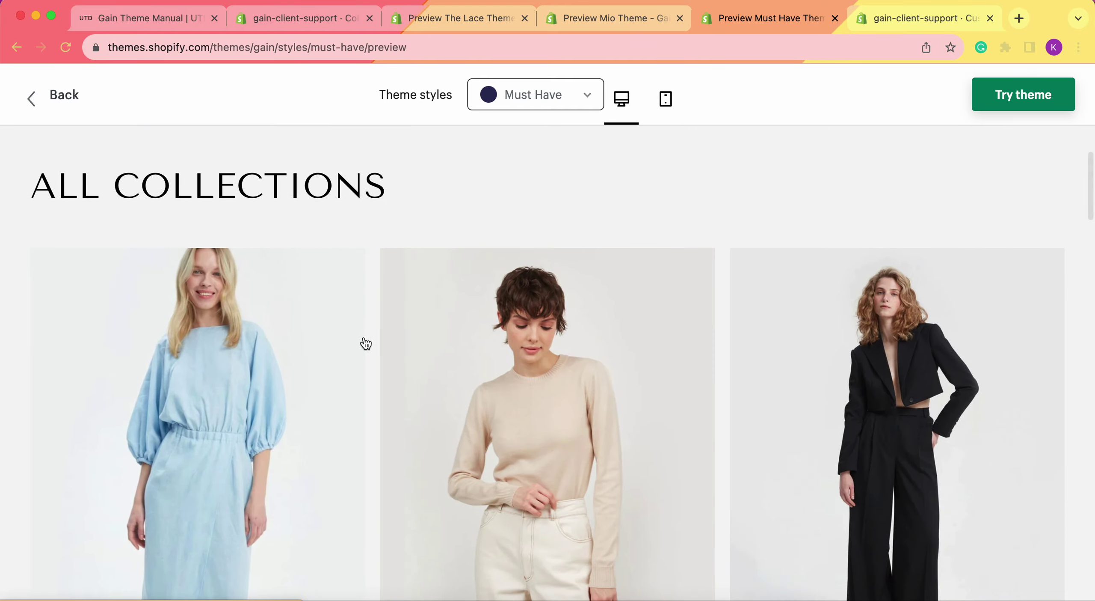
{"action": "scroll", "coordinate": [366, 343], "scroll_direction": "down", "scroll_amount": 10}
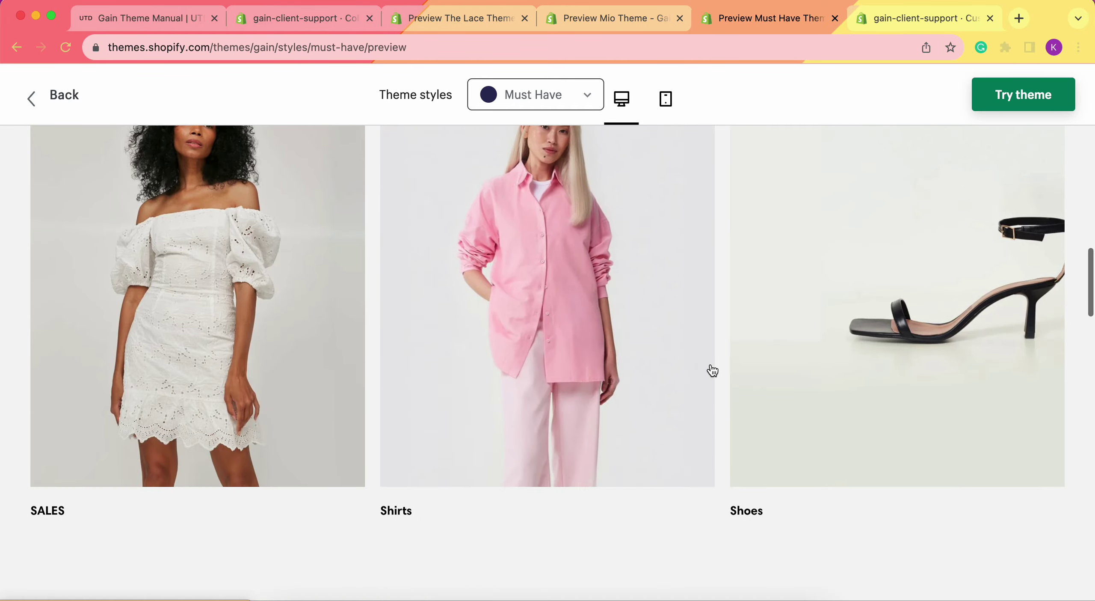
{"action": "scroll", "coordinate": [713, 370], "scroll_direction": "down", "scroll_amount": 15}
{"action": "scroll", "coordinate": [711, 368], "scroll_direction": "up", "scroll_amount": 3}
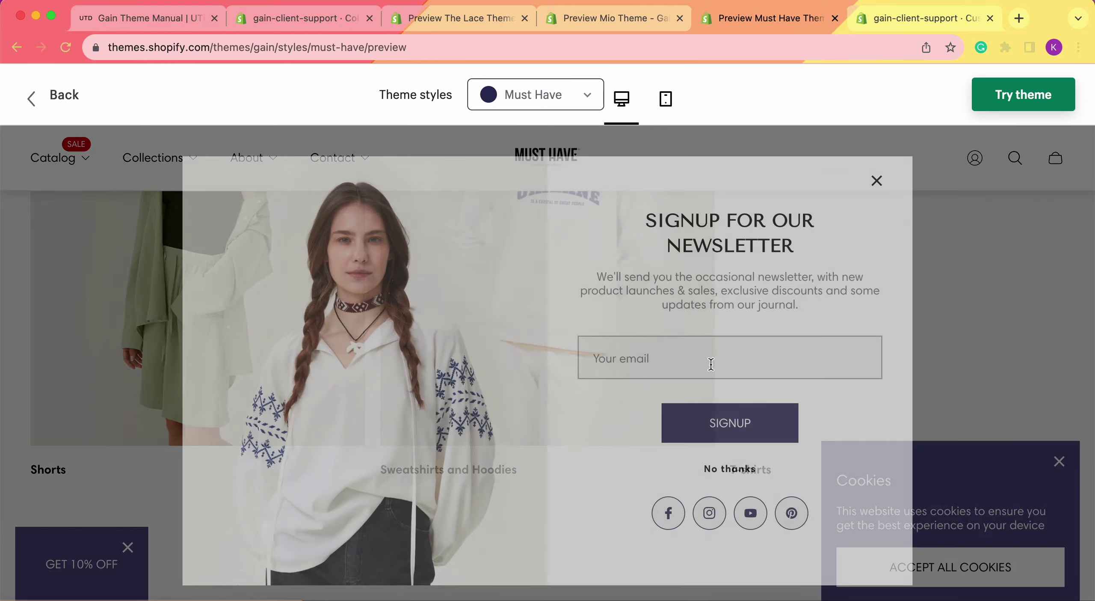
{"action": "left_click", "coordinate": [877, 180]}
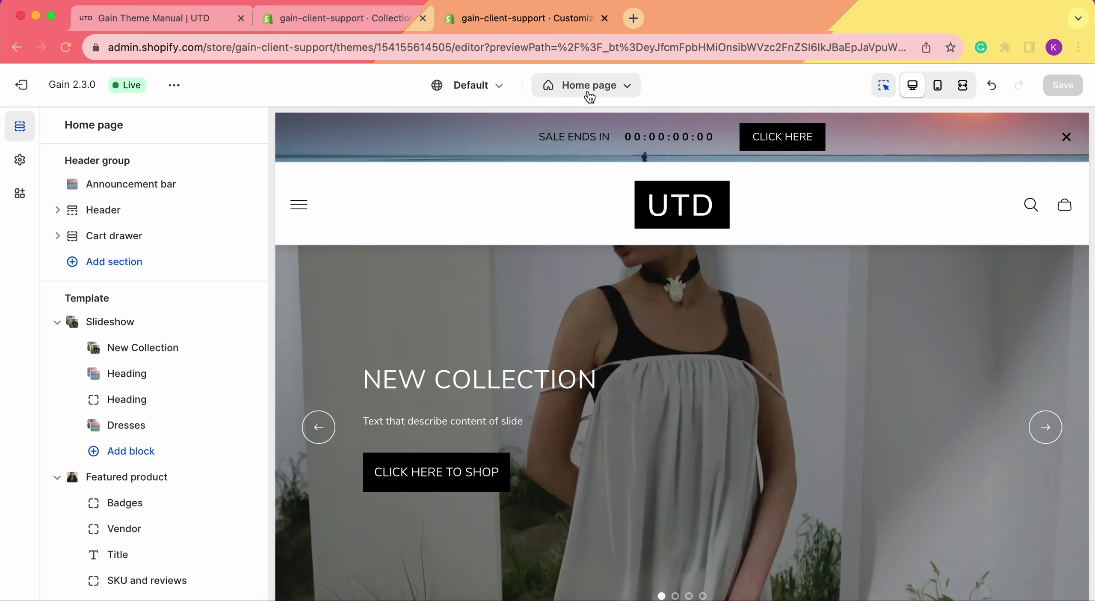
Add a Collection list section after Benefits in the Home page template.
{"action": "left_click", "coordinate": [588, 97]}
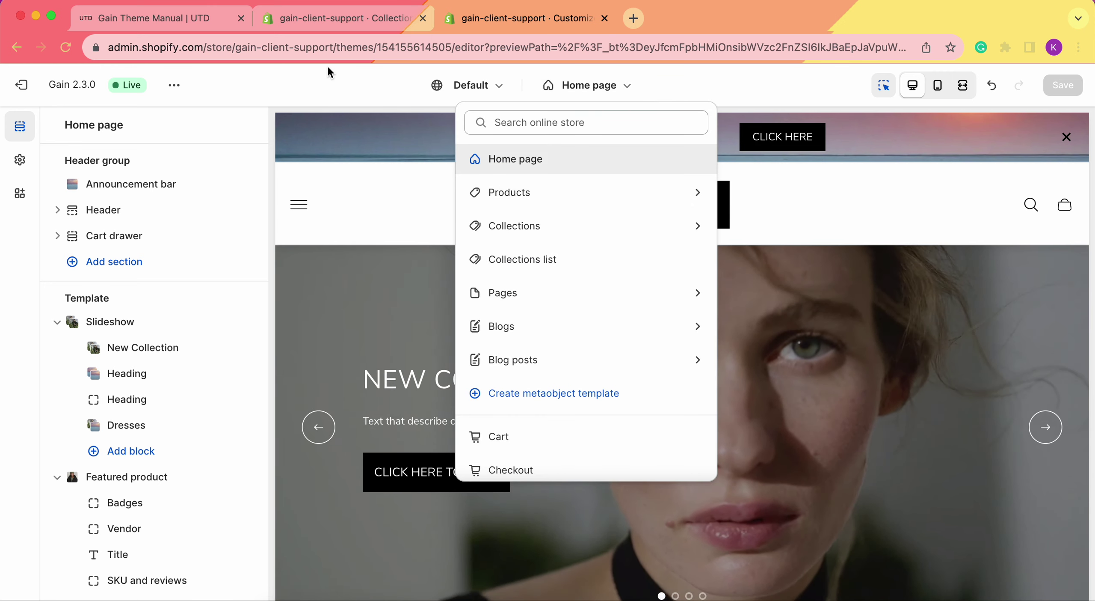
{"action": "left_click", "coordinate": [379, 87]}
{"action": "scroll", "coordinate": [137, 274], "scroll_direction": "down", "scroll_amount": 3}
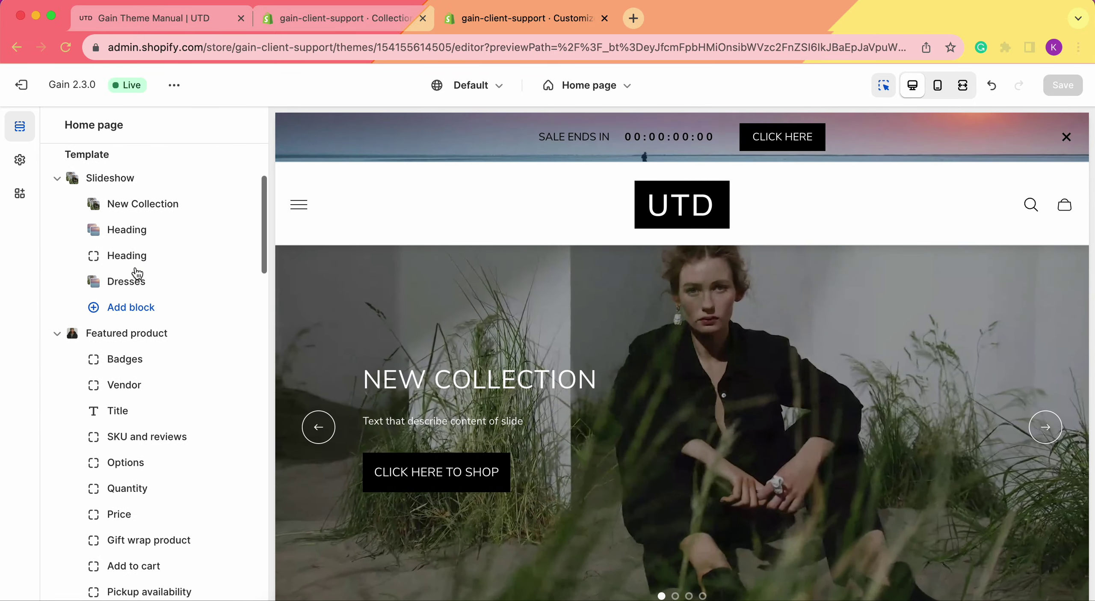
{"action": "scroll", "coordinate": [137, 275], "scroll_direction": "down", "scroll_amount": 15}
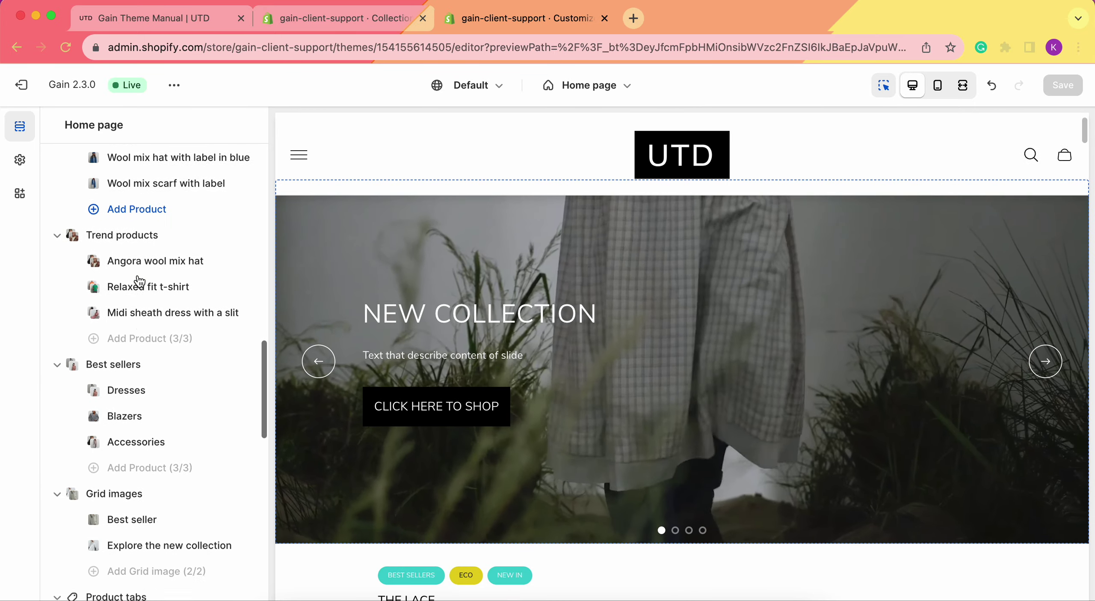
{"action": "scroll", "coordinate": [139, 283], "scroll_direction": "down", "scroll_amount": 15}
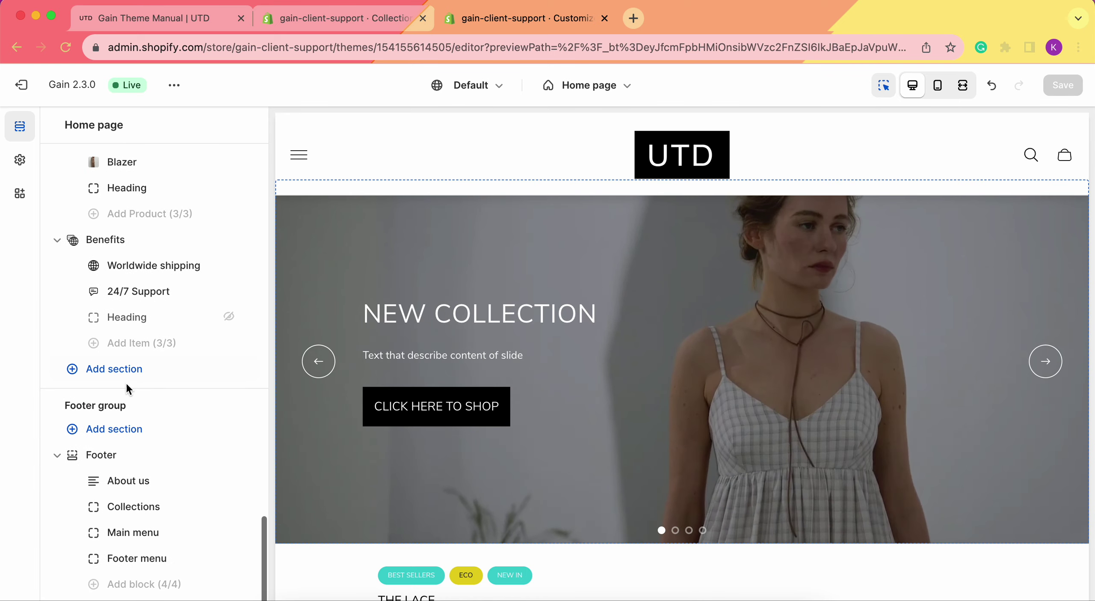
{"action": "left_click", "coordinate": [118, 369]}
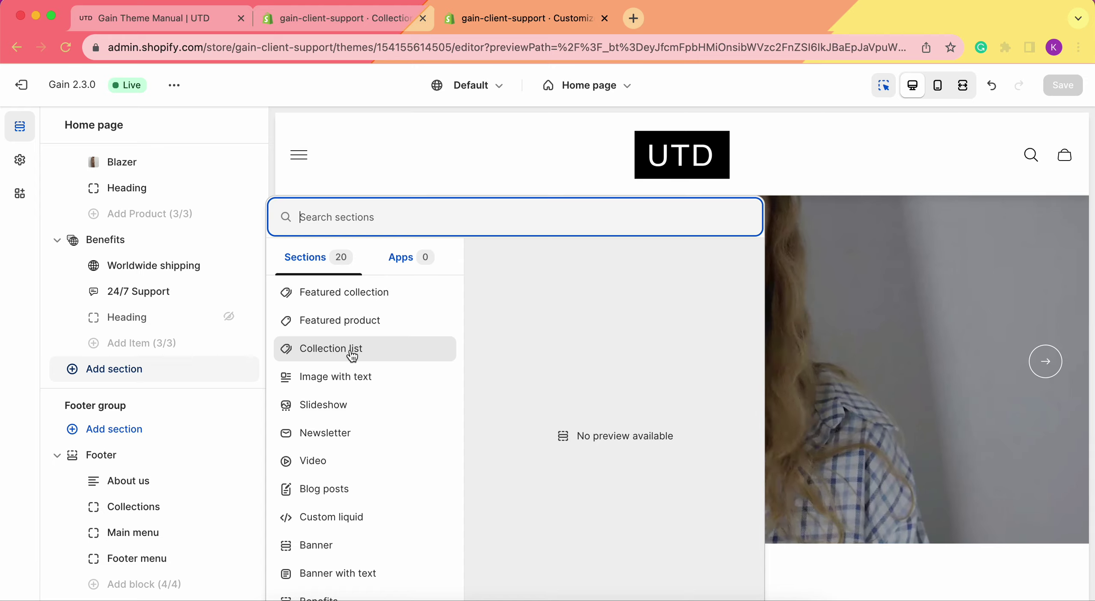
{"action": "left_click", "coordinate": [351, 354]}
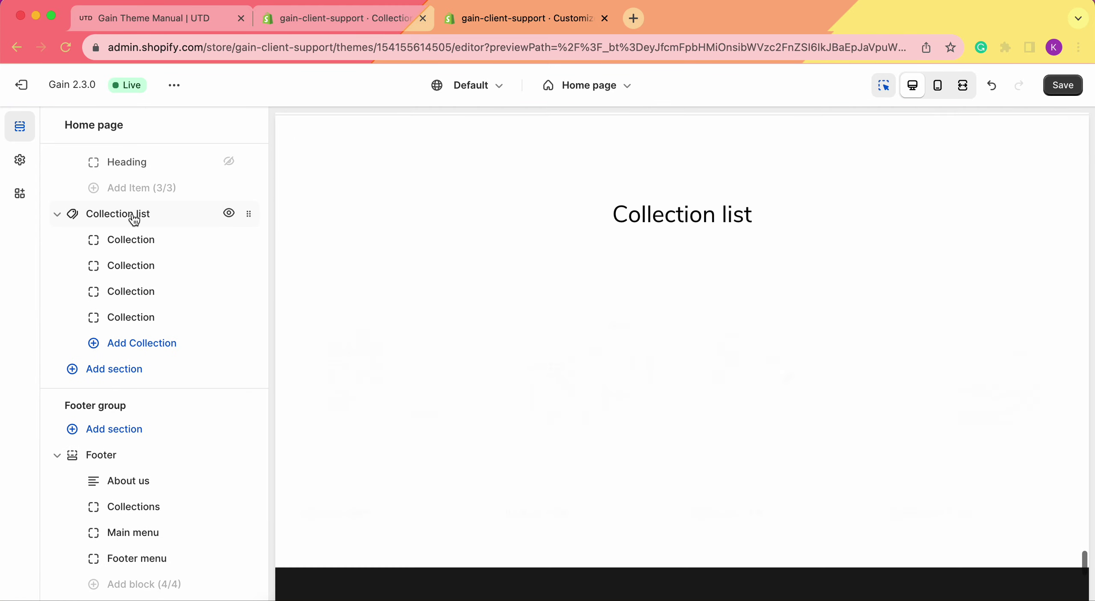
Open the new Collection list section's settings and set its button label to "Shop All".
{"action": "left_click", "coordinate": [131, 213]}
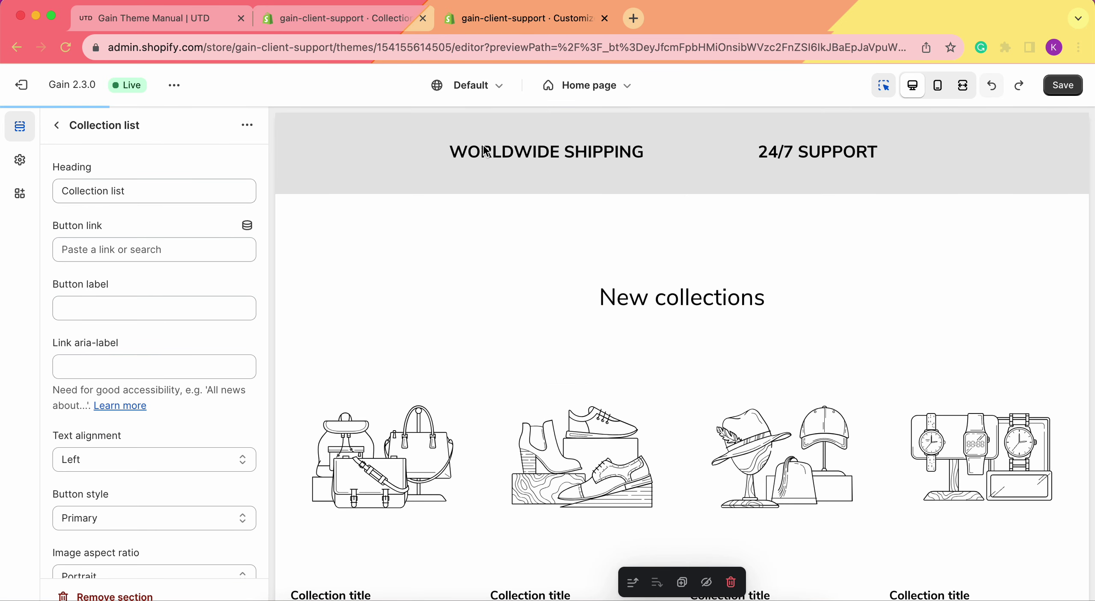
{"action": "scroll", "coordinate": [103, 251], "scroll_direction": "down", "scroll_amount": 1}
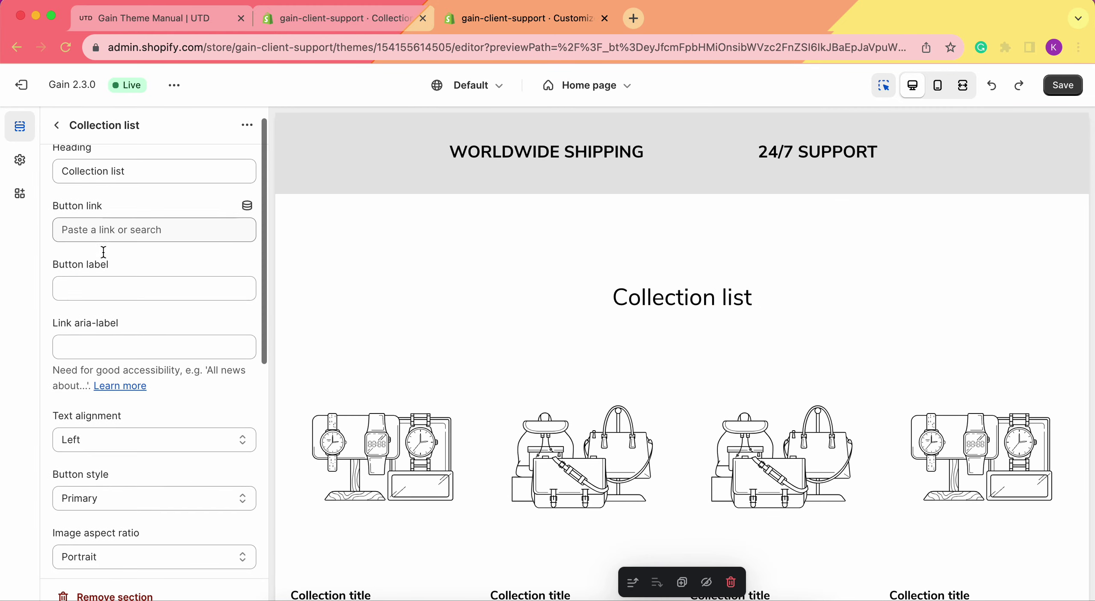
{"action": "scroll", "coordinate": [137, 274], "scroll_direction": "down", "scroll_amount": 1}
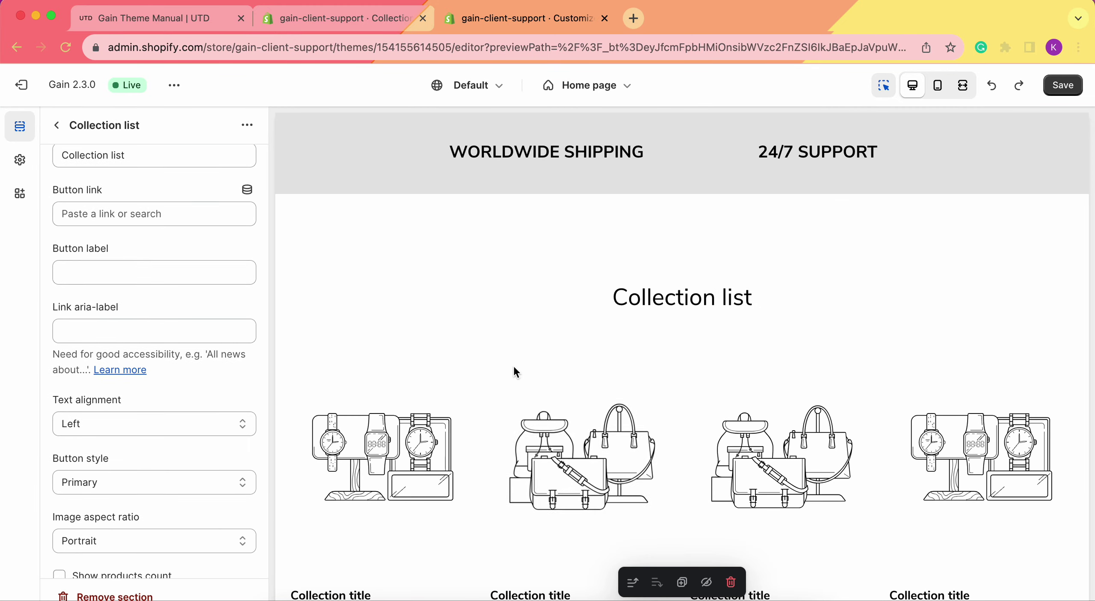
{"action": "scroll", "coordinate": [516, 371], "scroll_direction": "down", "scroll_amount": 3}
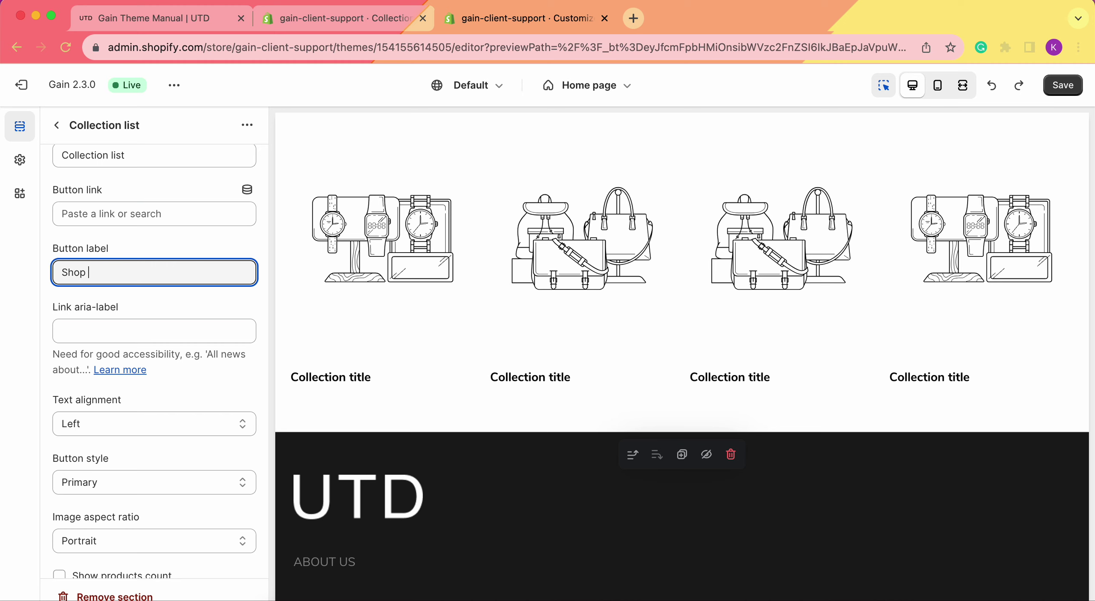
{"action": "type", "text": "ll"}
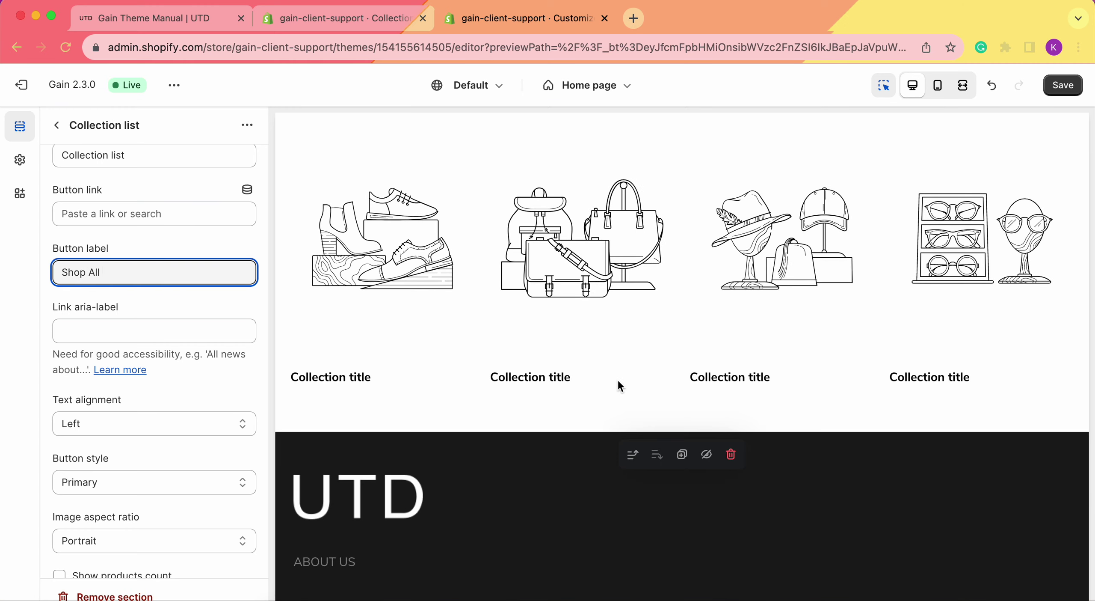
Link the collection list's button to All collections.
{"action": "left_click", "coordinate": [232, 209]}
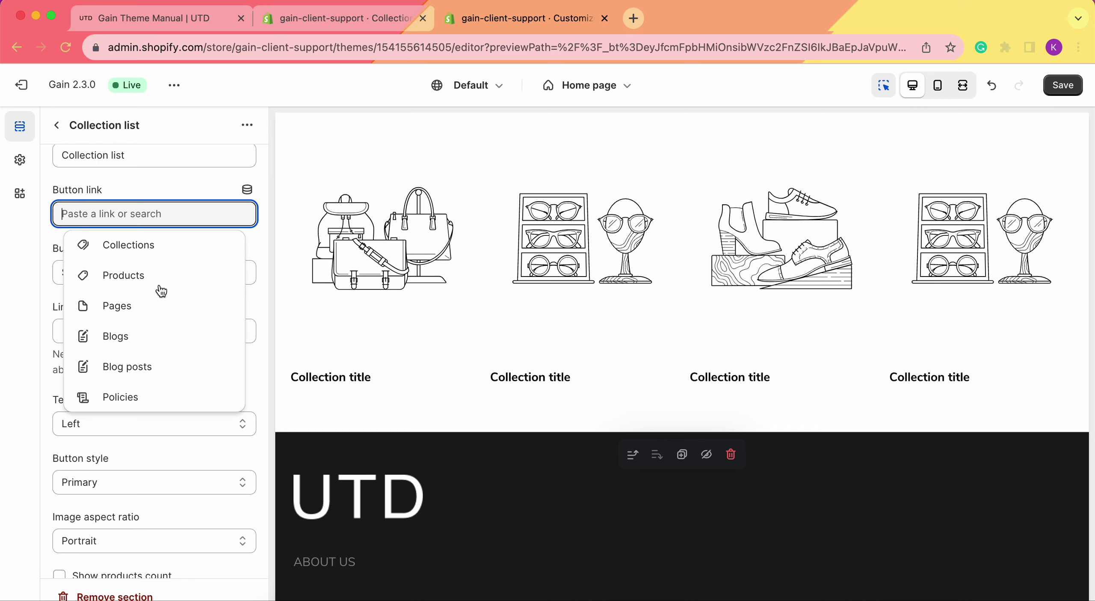
{"action": "left_click", "coordinate": [143, 251]}
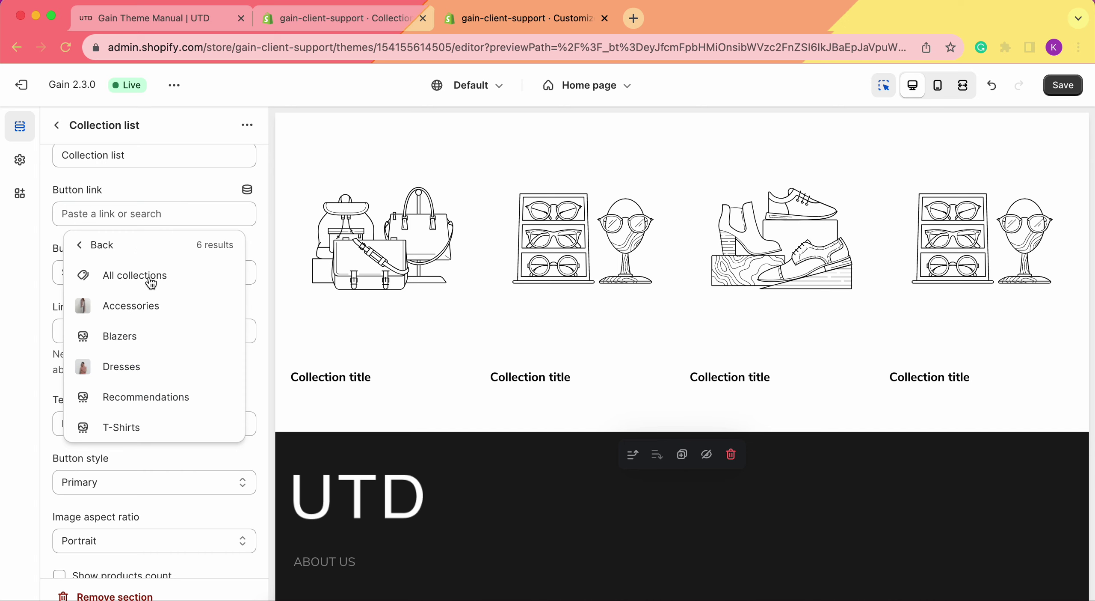
{"action": "left_click", "coordinate": [151, 283]}
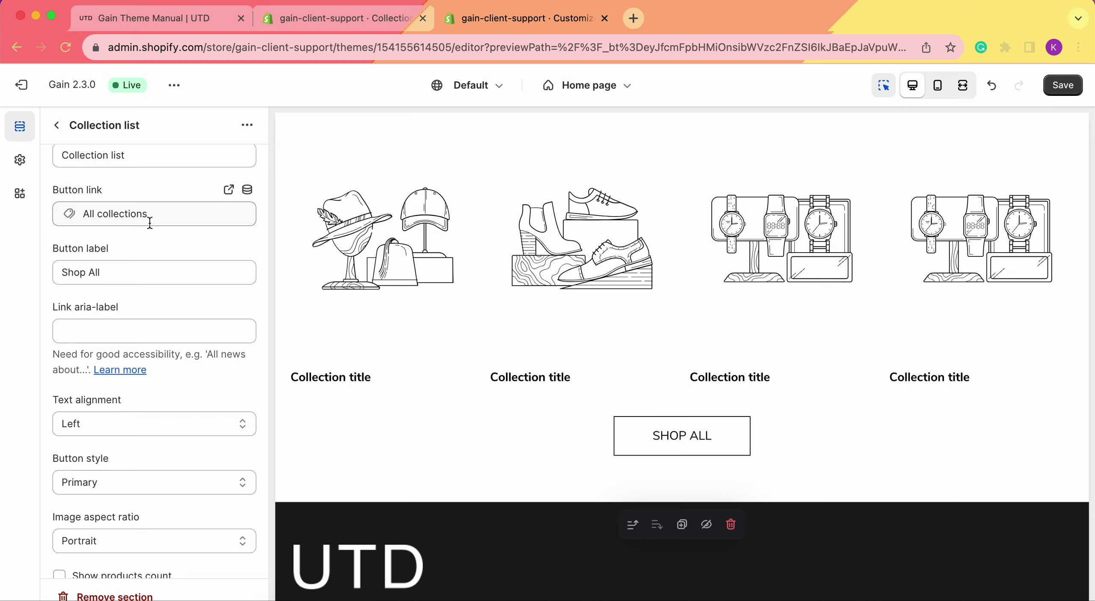
Set the collection list's link aria-label to "View all collections".
{"action": "scroll", "coordinate": [150, 222], "scroll_direction": "down", "scroll_amount": 1}
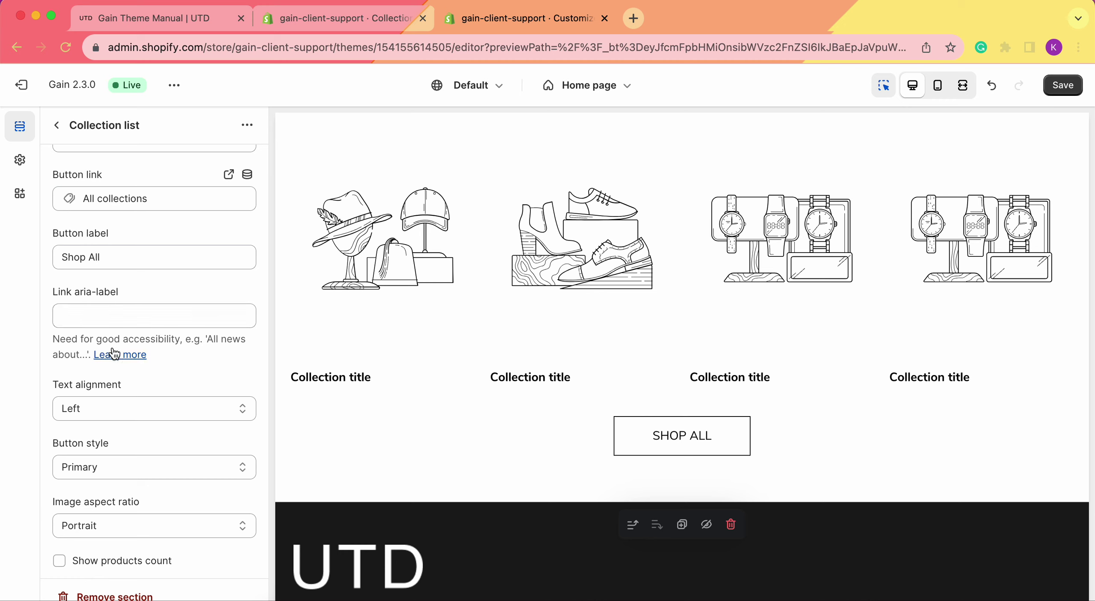
{"action": "left_click", "coordinate": [194, 314]}
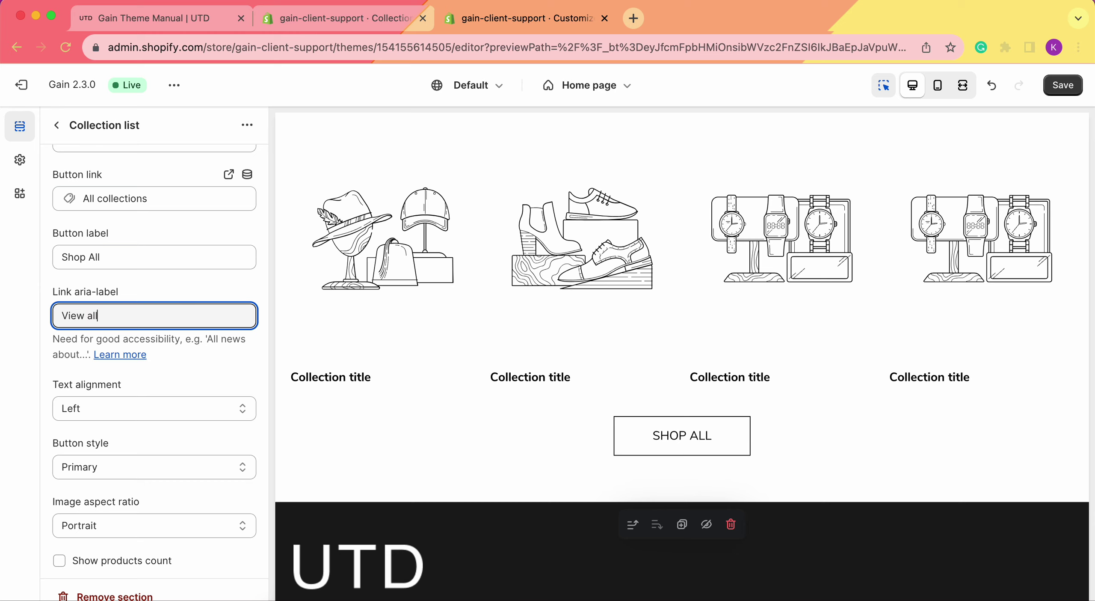
{"action": "type", "text": "View all collections"}
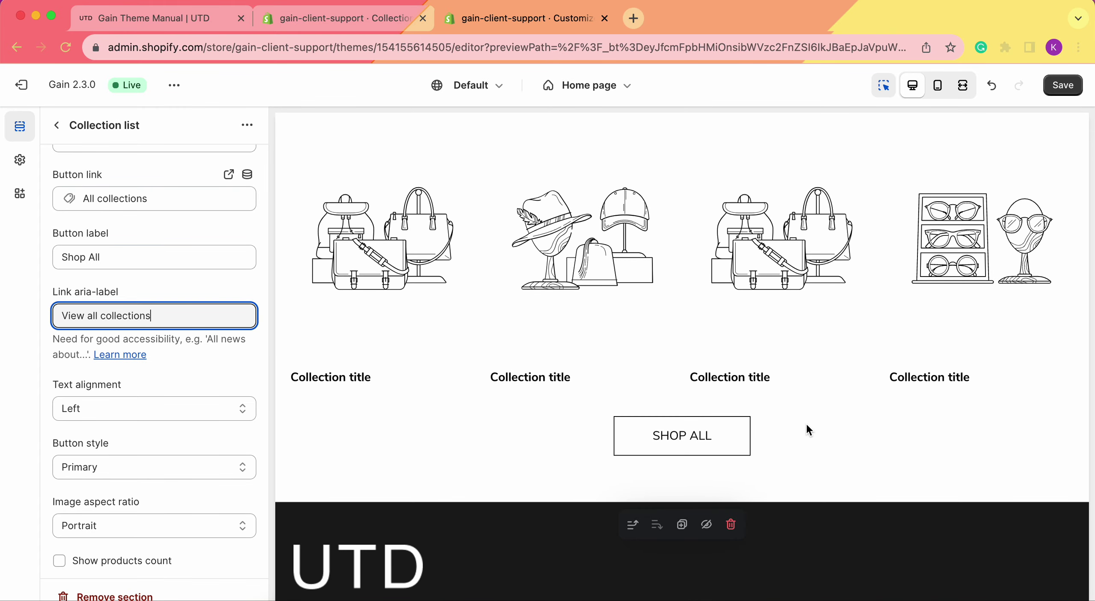
{"action": "left_click", "coordinate": [29, 312]}
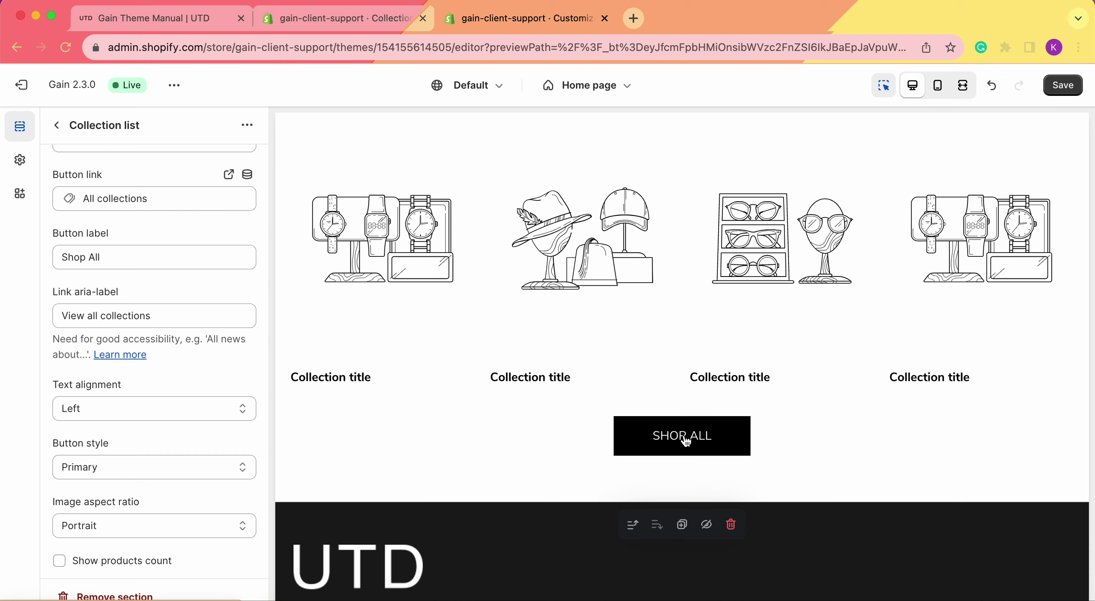
Try Right text alignment for the collection titles, and settle on Center.
{"action": "scroll", "coordinate": [104, 415], "scroll_direction": "down", "scroll_amount": 2}
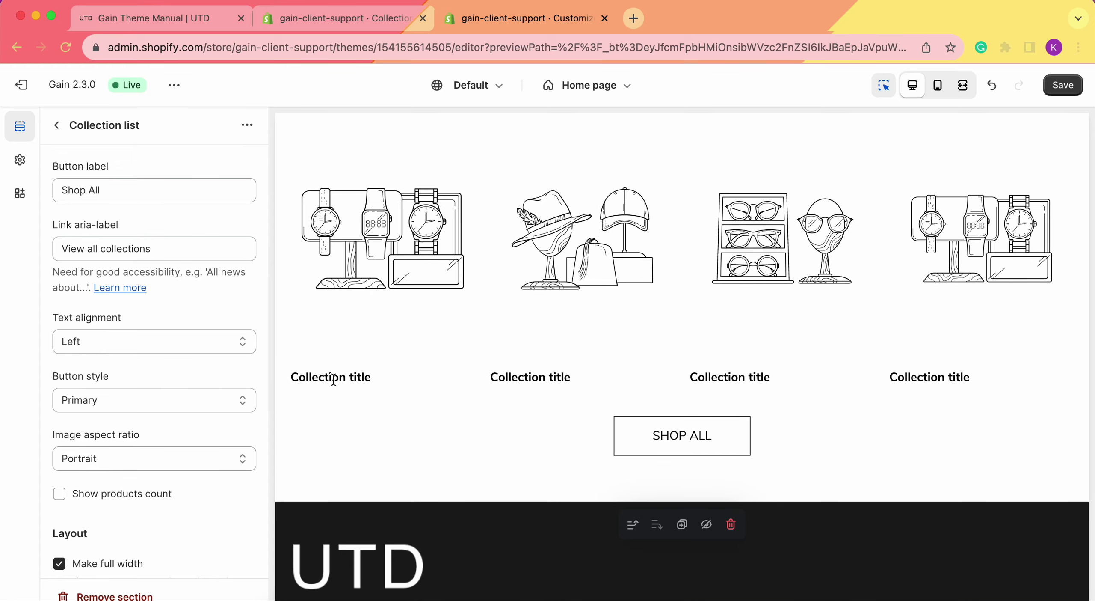
{"action": "left_click", "coordinate": [144, 344]}
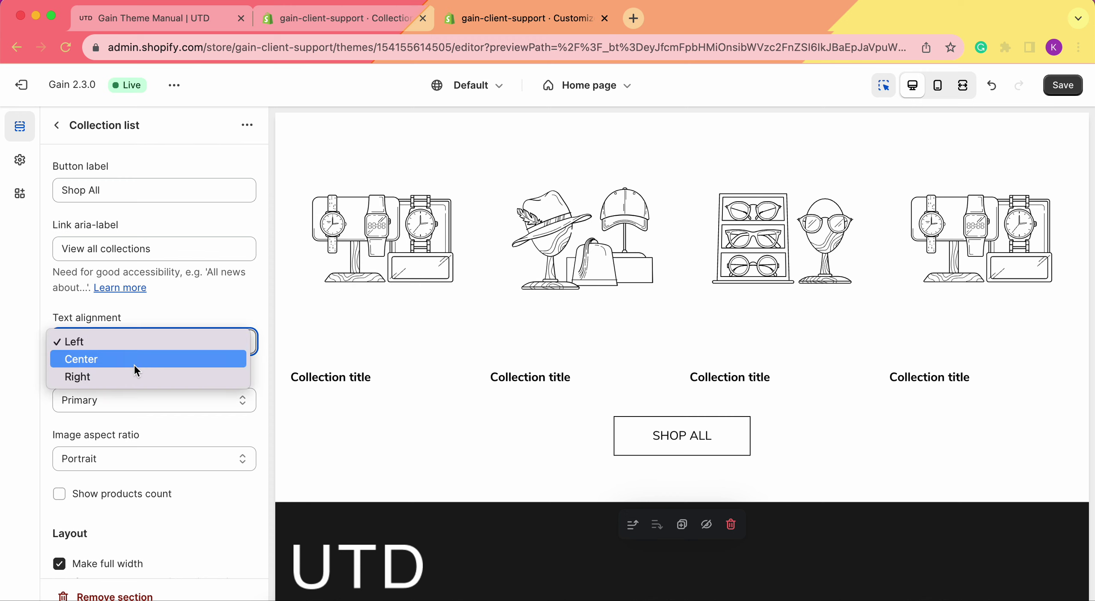
{"action": "left_click", "coordinate": [131, 376]}
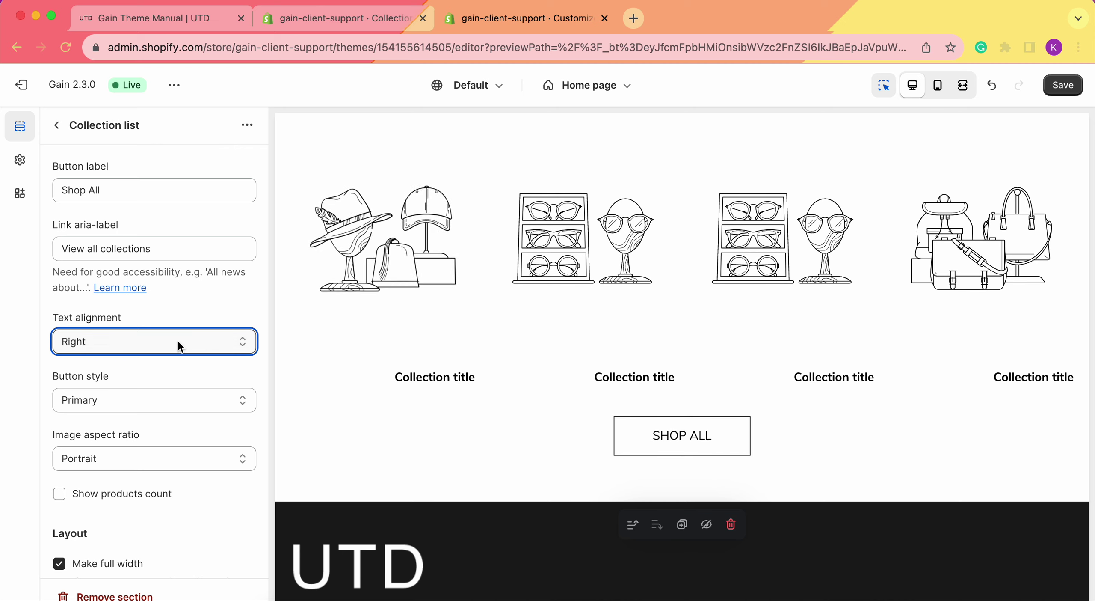
{"action": "left_click", "coordinate": [171, 343]}
{"action": "left_click", "coordinate": [130, 324]}
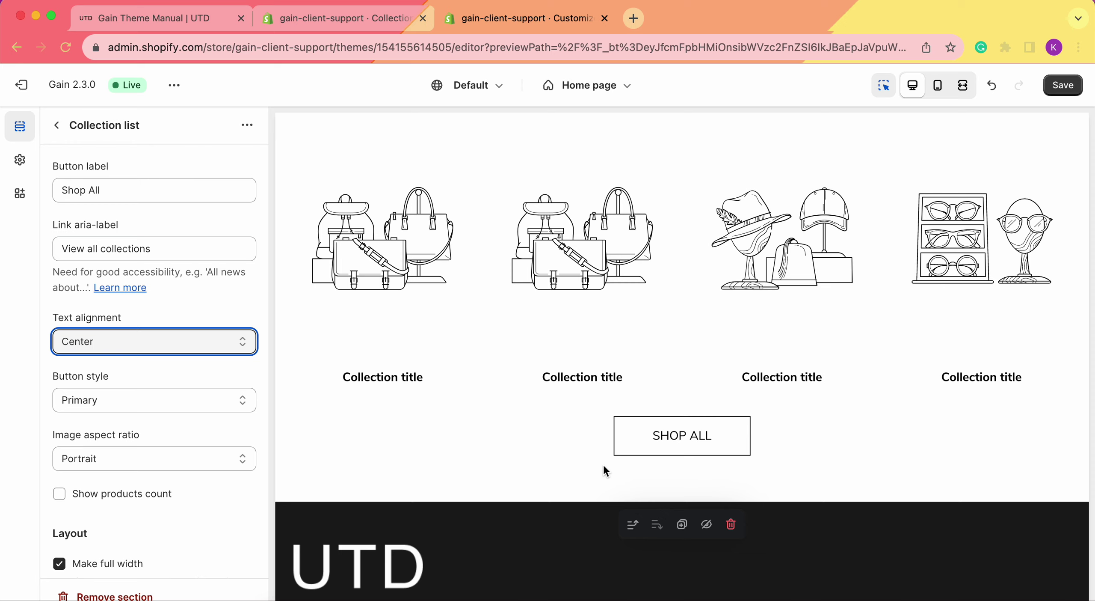
Change the collection list's button style to Secondary.
{"action": "scroll", "coordinate": [124, 376], "scroll_direction": "down", "scroll_amount": 2}
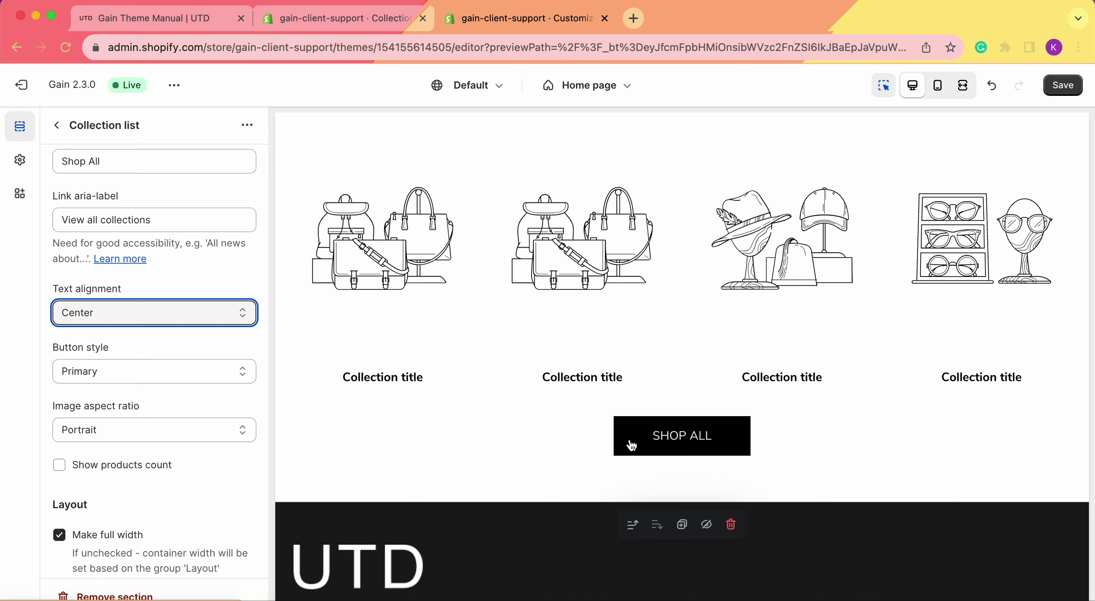
{"action": "left_click", "coordinate": [145, 371]}
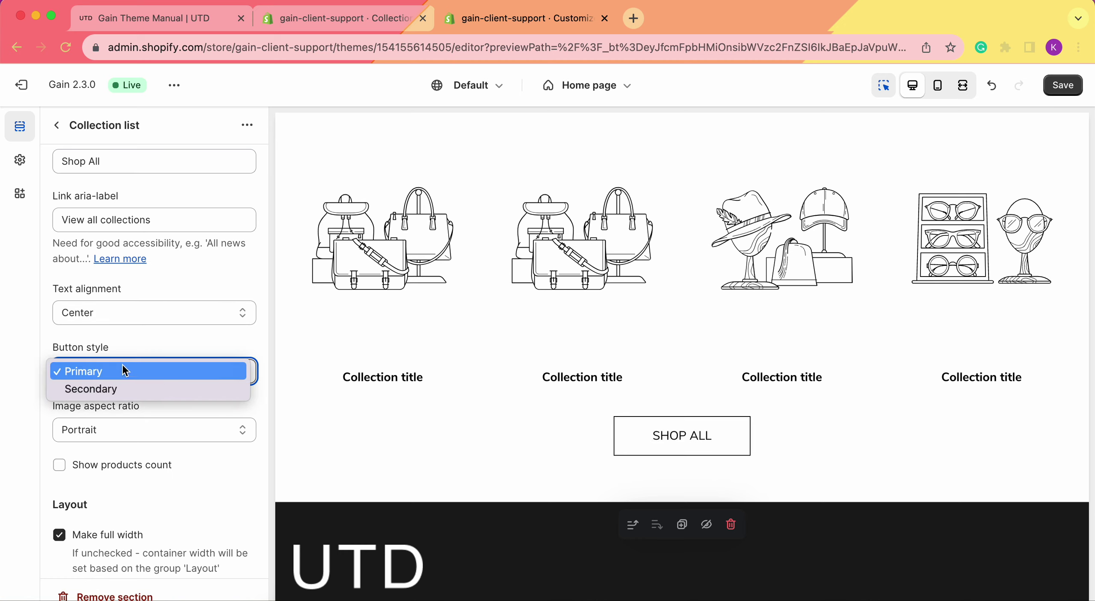
{"action": "left_click", "coordinate": [124, 390]}
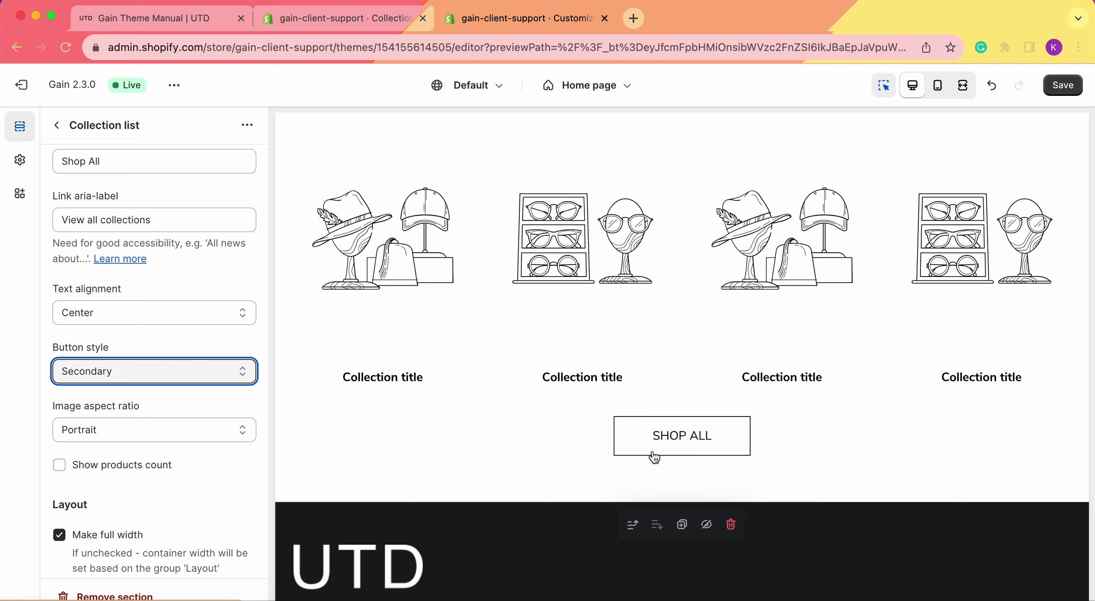
{"action": "left_click", "coordinate": [140, 378]}
{"action": "left_click", "coordinate": [25, 388]}
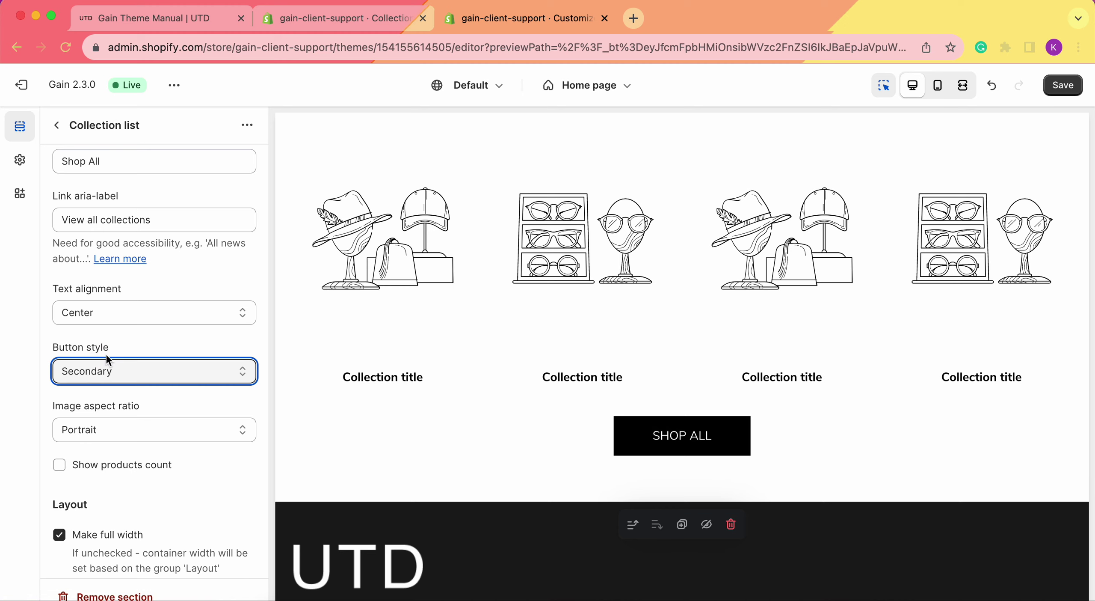
Examine the primary and secondary button colors, including their hover colors, in the theme's color settings.
{"action": "left_click", "coordinate": [19, 159]}
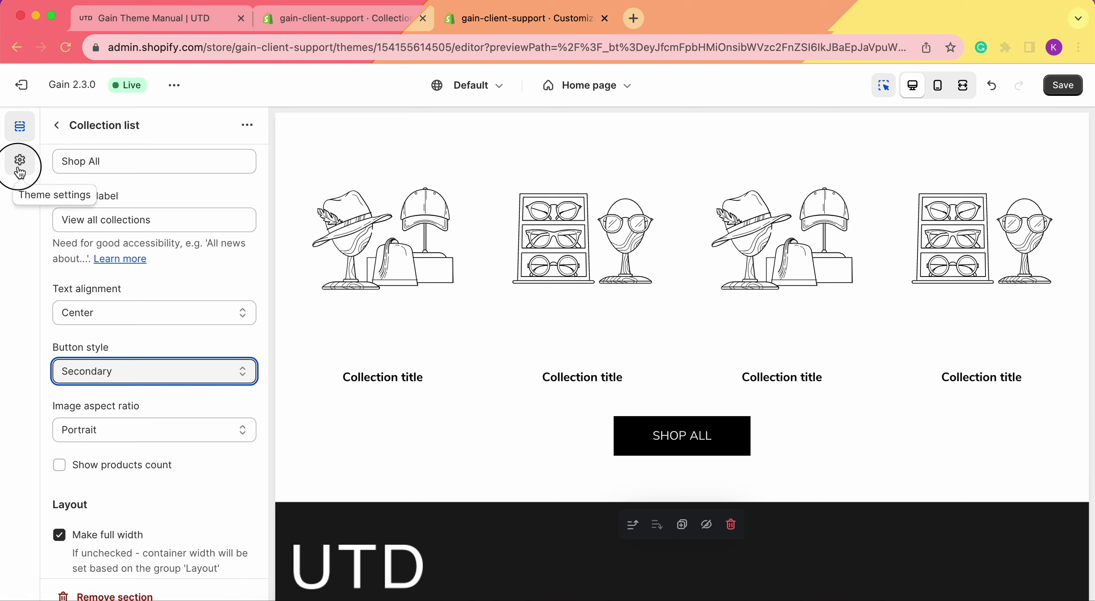
{"action": "left_click", "coordinate": [136, 199]}
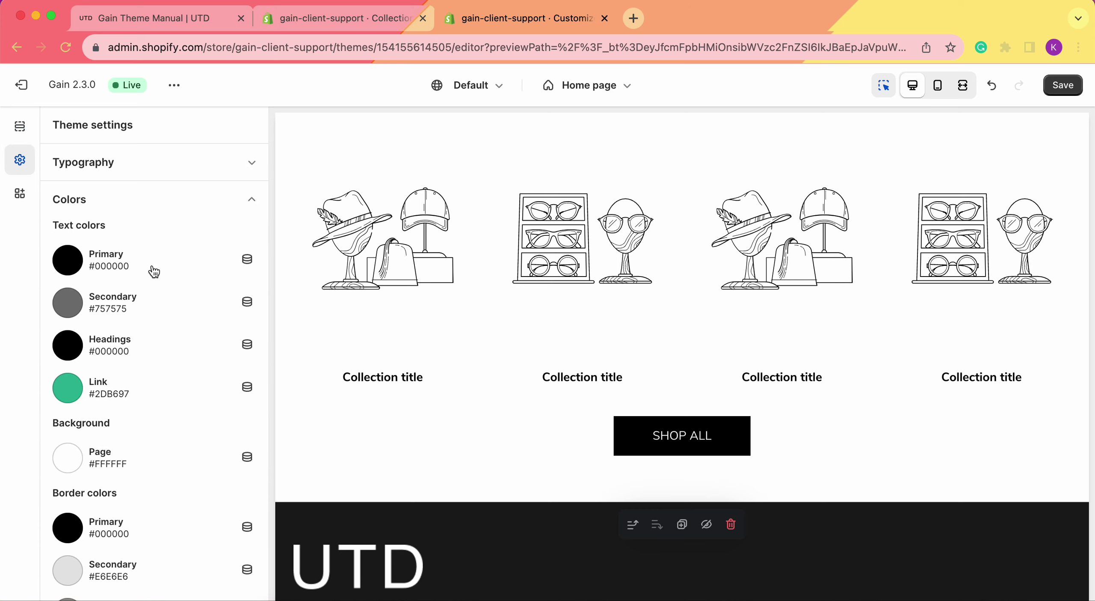
{"action": "scroll", "coordinate": [153, 271], "scroll_direction": "down", "scroll_amount": 5}
{"action": "scroll", "coordinate": [154, 271], "scroll_direction": "down", "scroll_amount": 9}
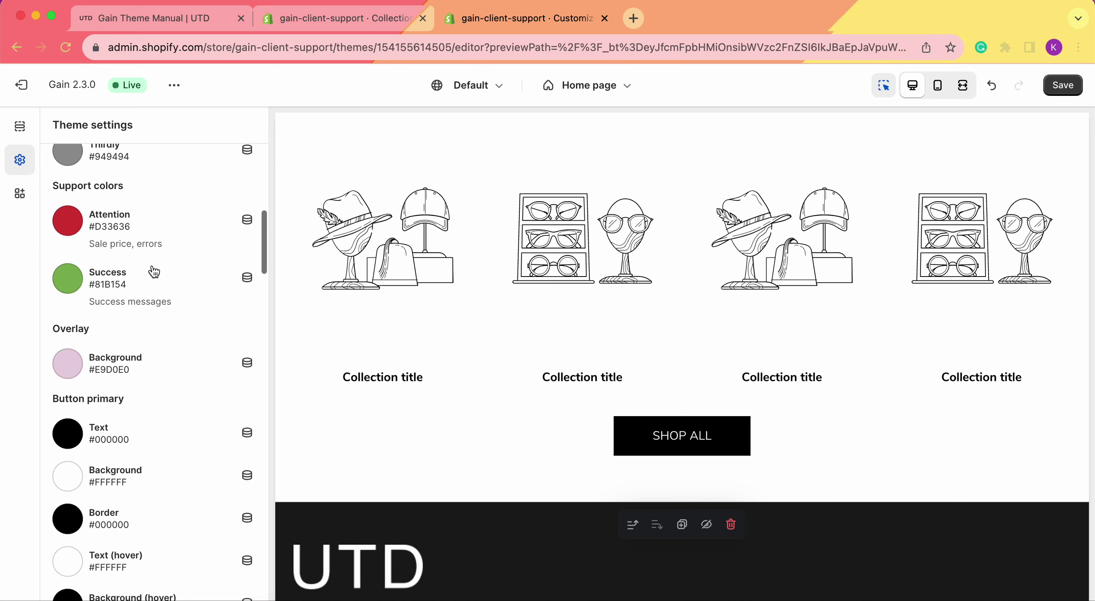
{"action": "scroll", "coordinate": [83, 278], "scroll_direction": "down", "scroll_amount": 2}
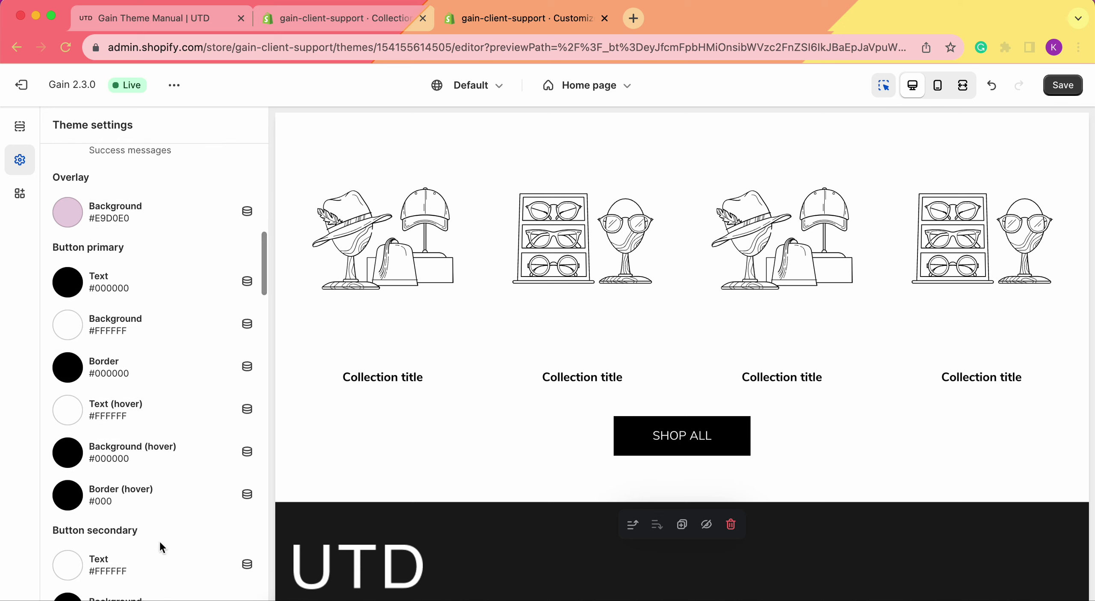
{"action": "scroll", "coordinate": [159, 539], "scroll_direction": "down", "scroll_amount": 2}
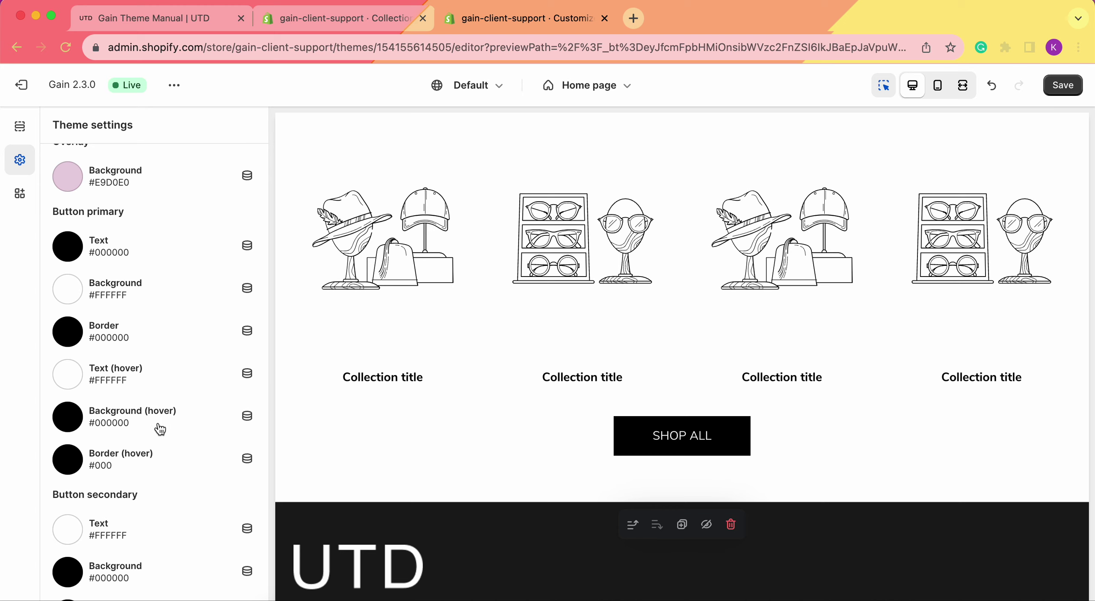
{"action": "scroll", "coordinate": [129, 466], "scroll_direction": "down", "scroll_amount": 5}
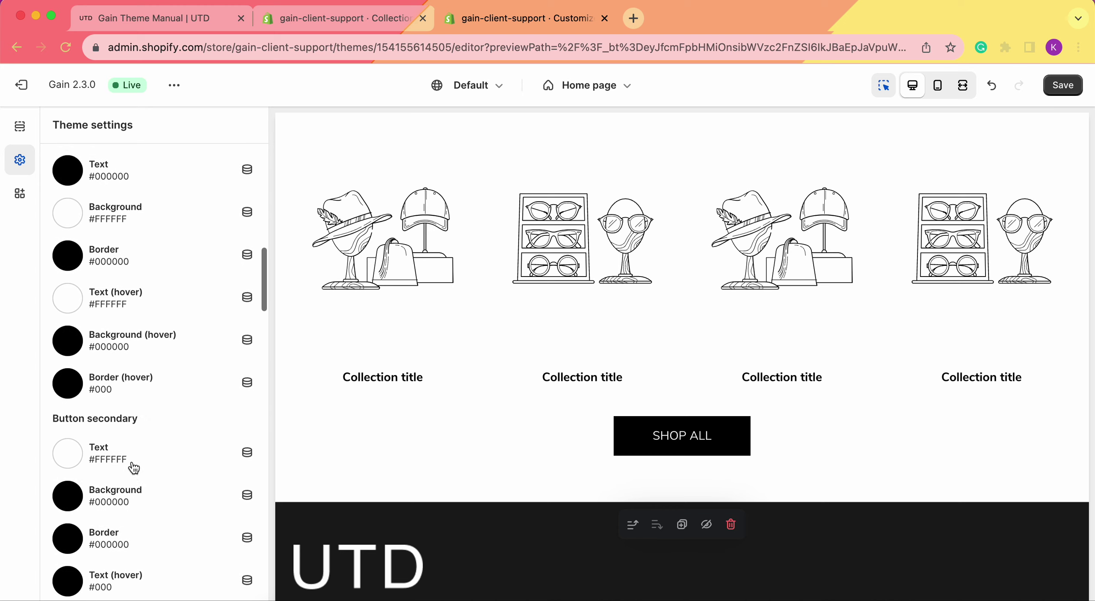
{"action": "scroll", "coordinate": [91, 342], "scroll_direction": "down", "scroll_amount": 1}
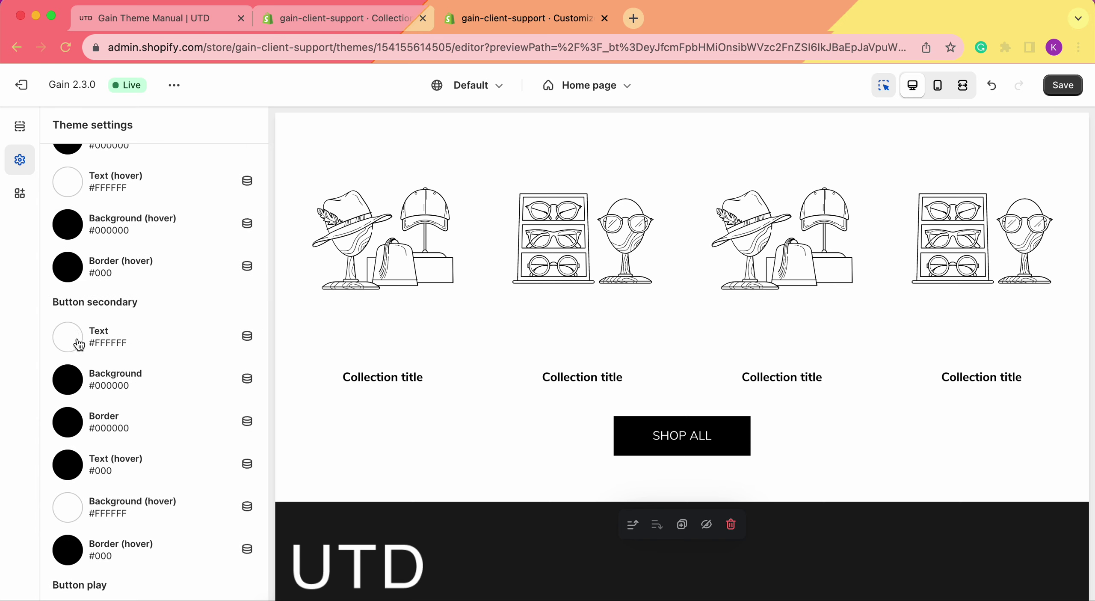
{"action": "scroll", "coordinate": [92, 388], "scroll_direction": "down", "scroll_amount": 4}
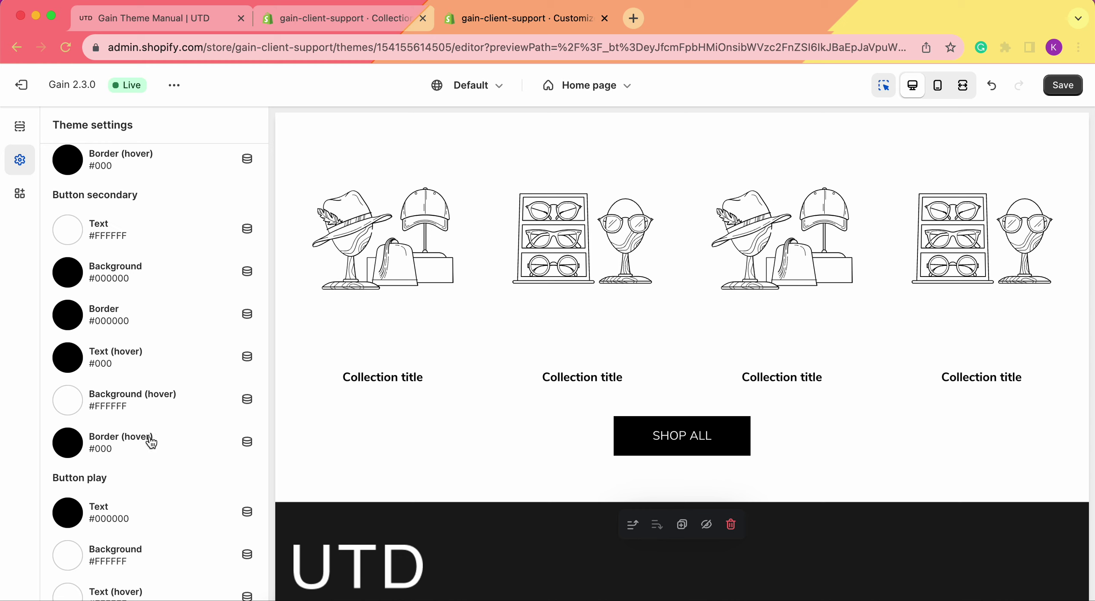
{"action": "scroll", "coordinate": [147, 223], "scroll_direction": "up", "scroll_amount": 2}
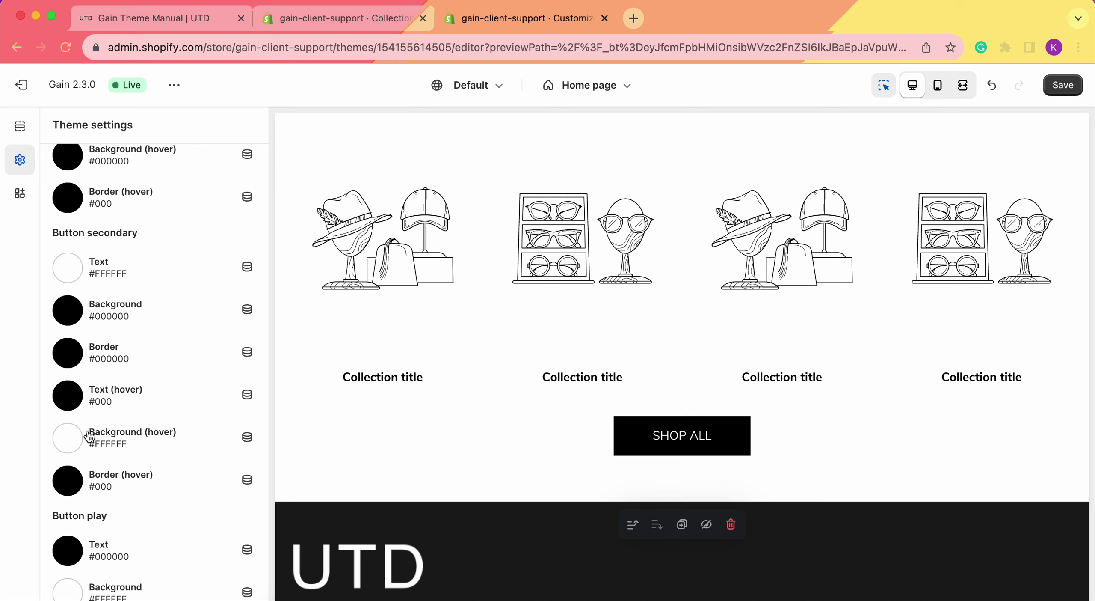
{"action": "scroll", "coordinate": [90, 428], "scroll_direction": "up", "scroll_amount": 5}
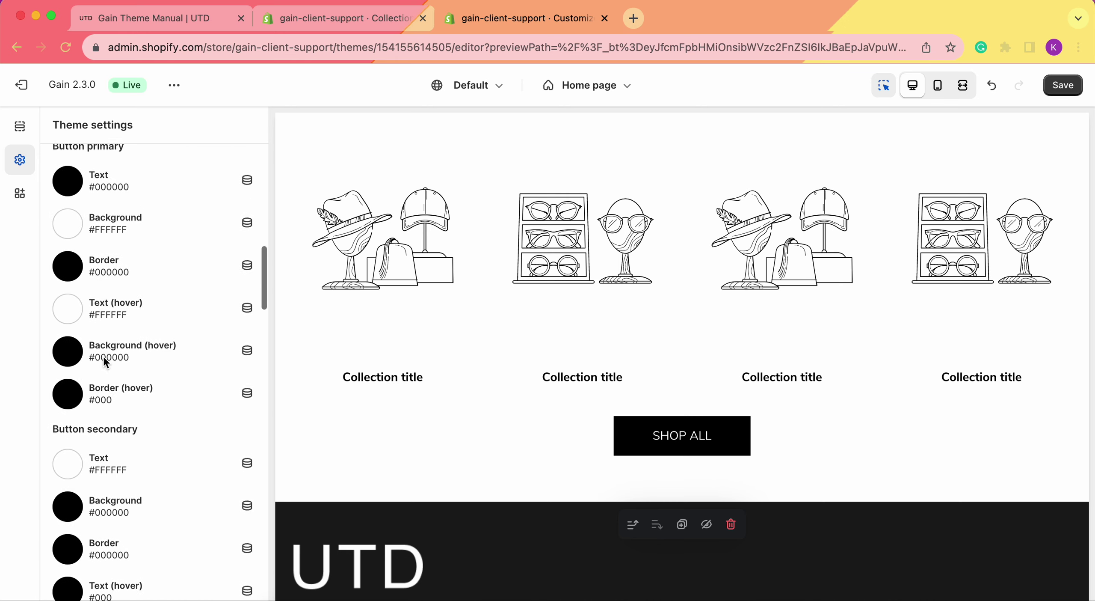
{"action": "scroll", "coordinate": [86, 239], "scroll_direction": "up", "scroll_amount": 1}
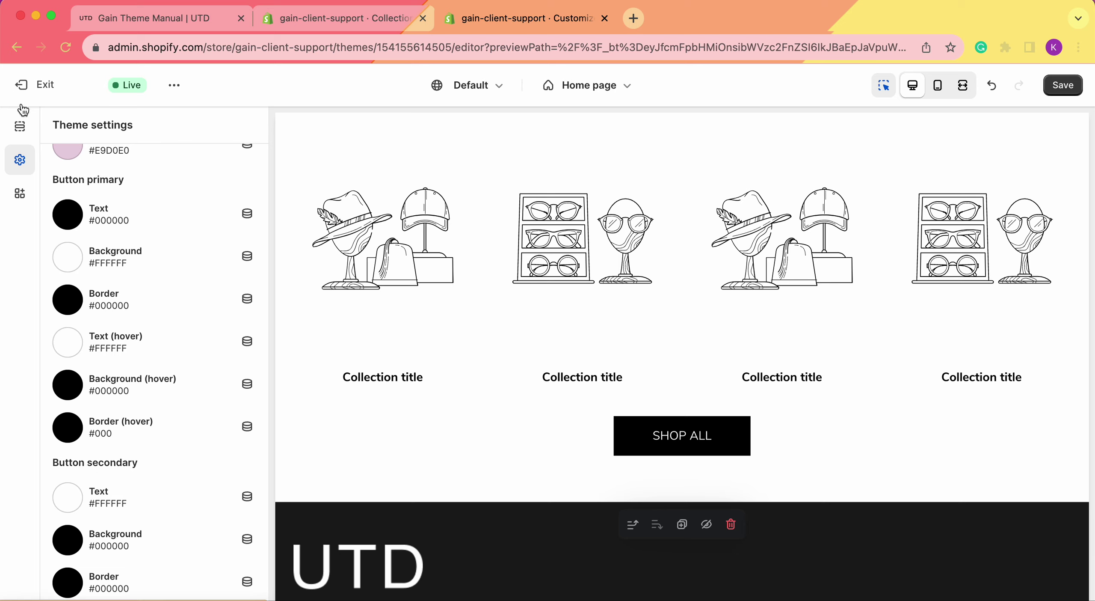
Return to the Collection list section's settings, keep the Secondary button style, and save the changes.
{"action": "left_click", "coordinate": [21, 127]}
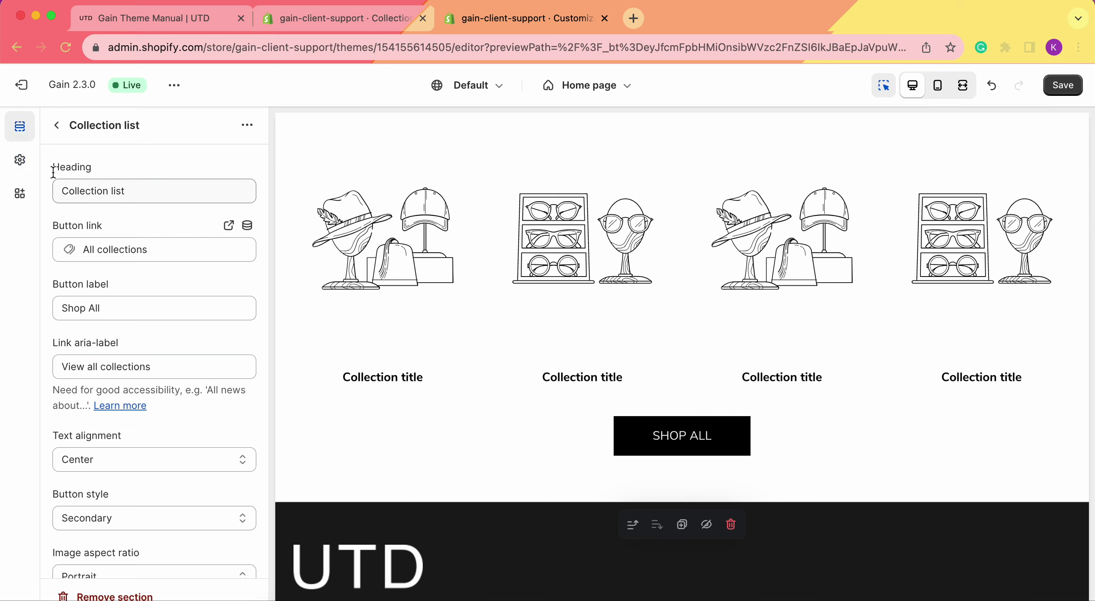
{"action": "scroll", "coordinate": [136, 284], "scroll_direction": "down", "scroll_amount": 5}
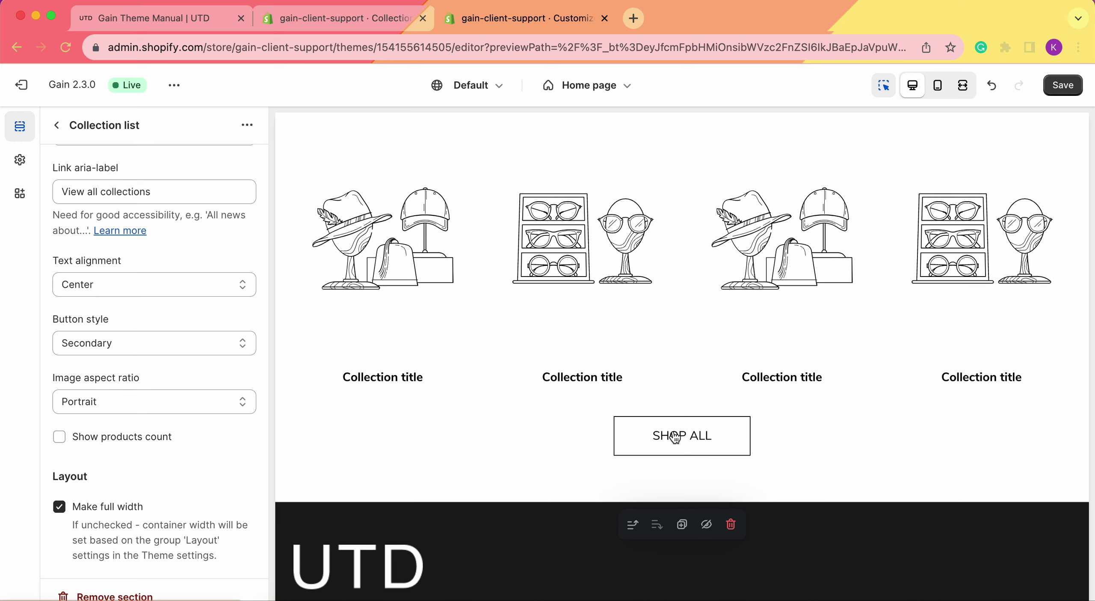
{"action": "left_click", "coordinate": [146, 343]}
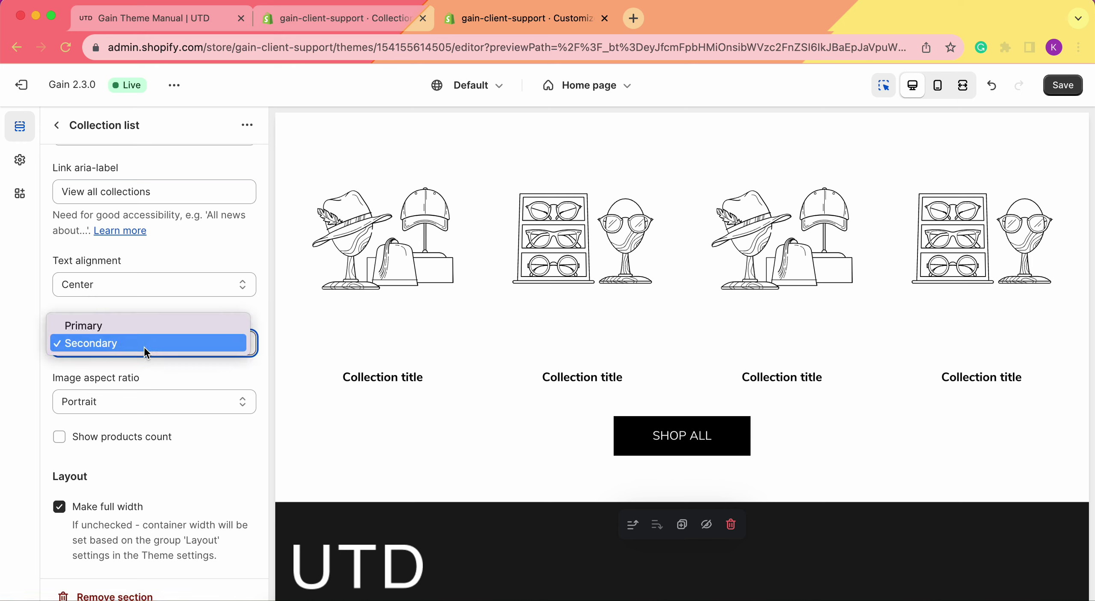
{"action": "left_click", "coordinate": [144, 346]}
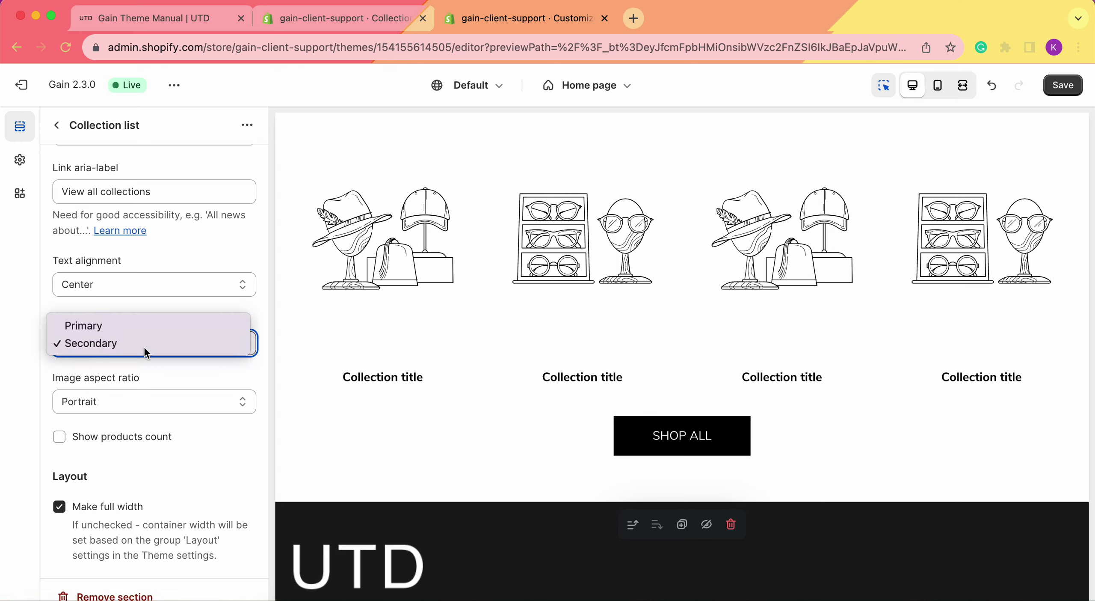
{"action": "left_click", "coordinate": [1063, 88]}
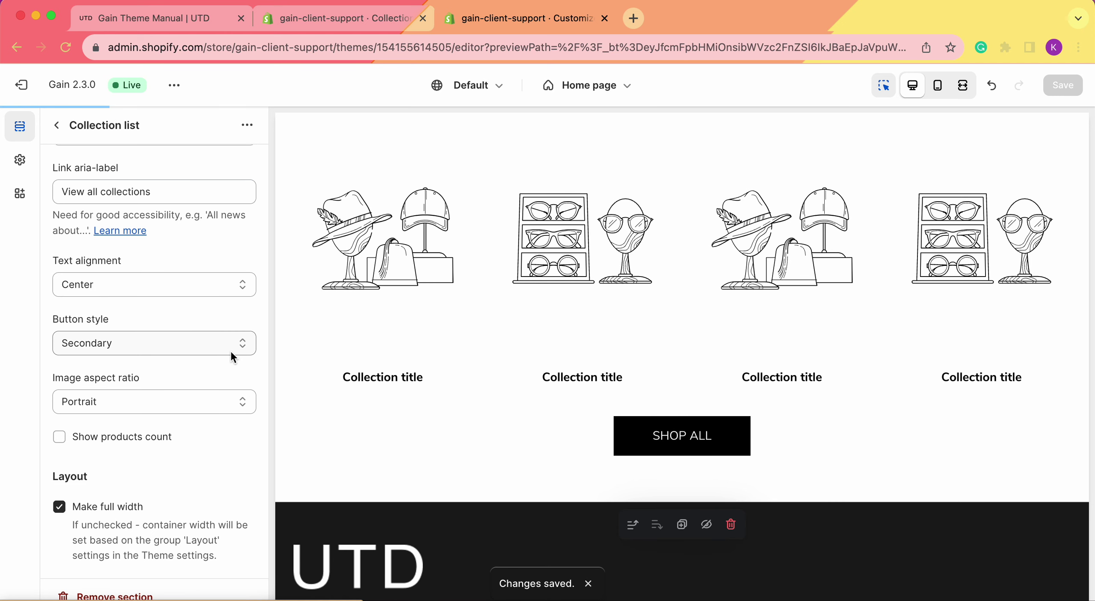
Try the Square and Landscape image aspect ratios for the collection list, and settle on Portrait.
{"action": "scroll", "coordinate": [141, 335], "scroll_direction": "down", "scroll_amount": 3}
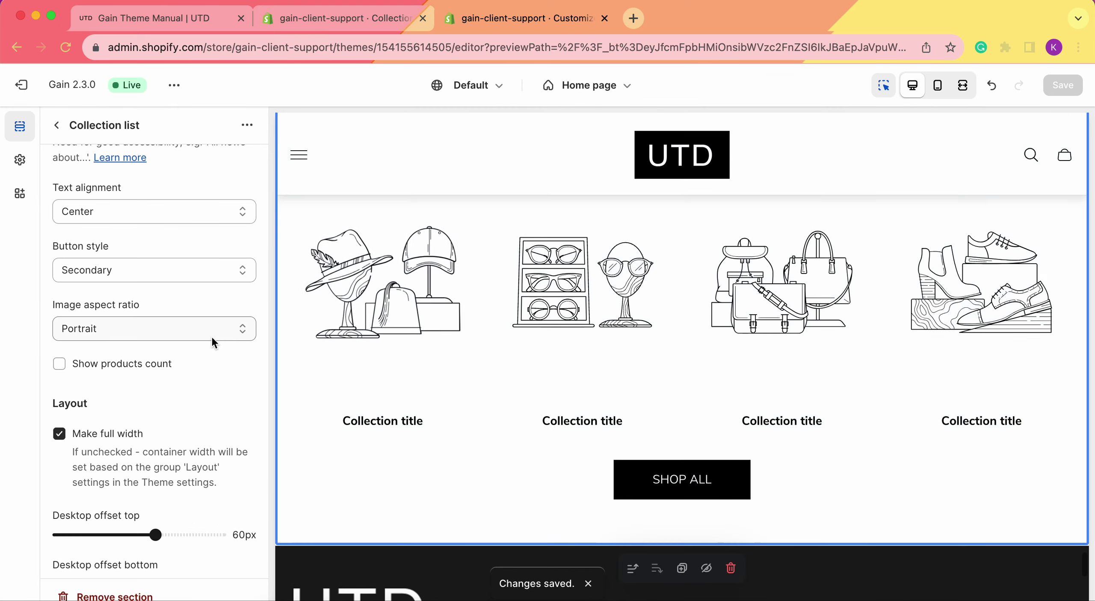
{"action": "left_click", "coordinate": [198, 336]}
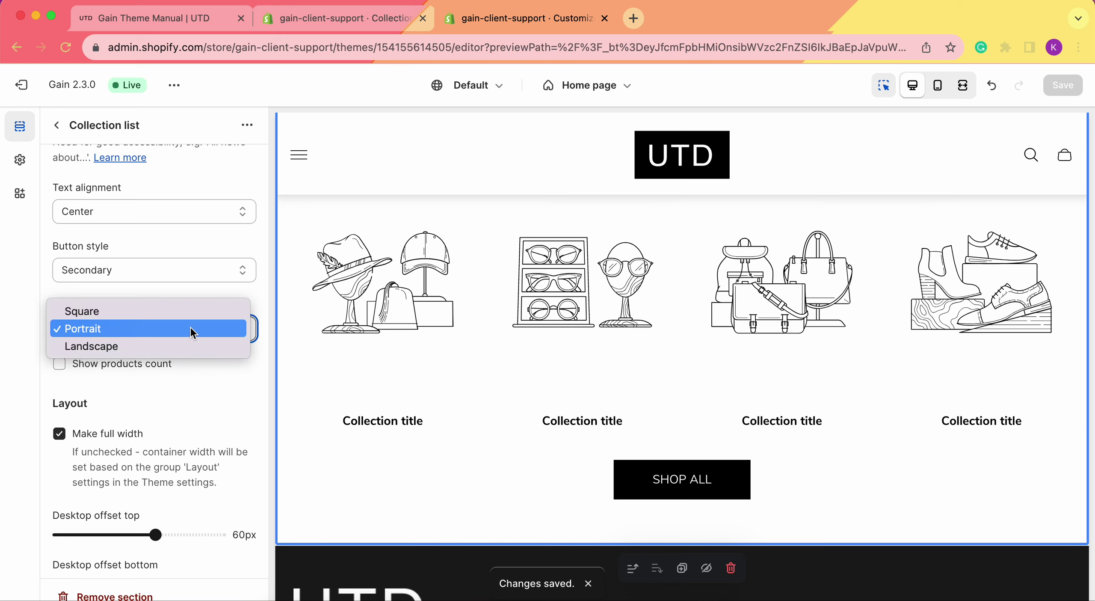
{"action": "left_click", "coordinate": [169, 315]}
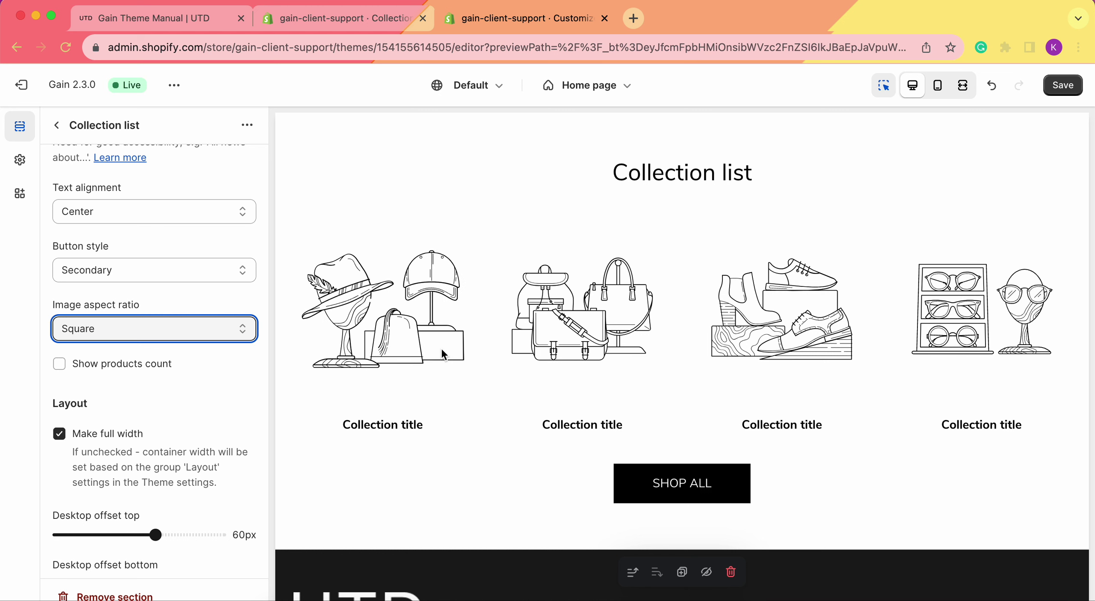
{"action": "left_click", "coordinate": [147, 325]}
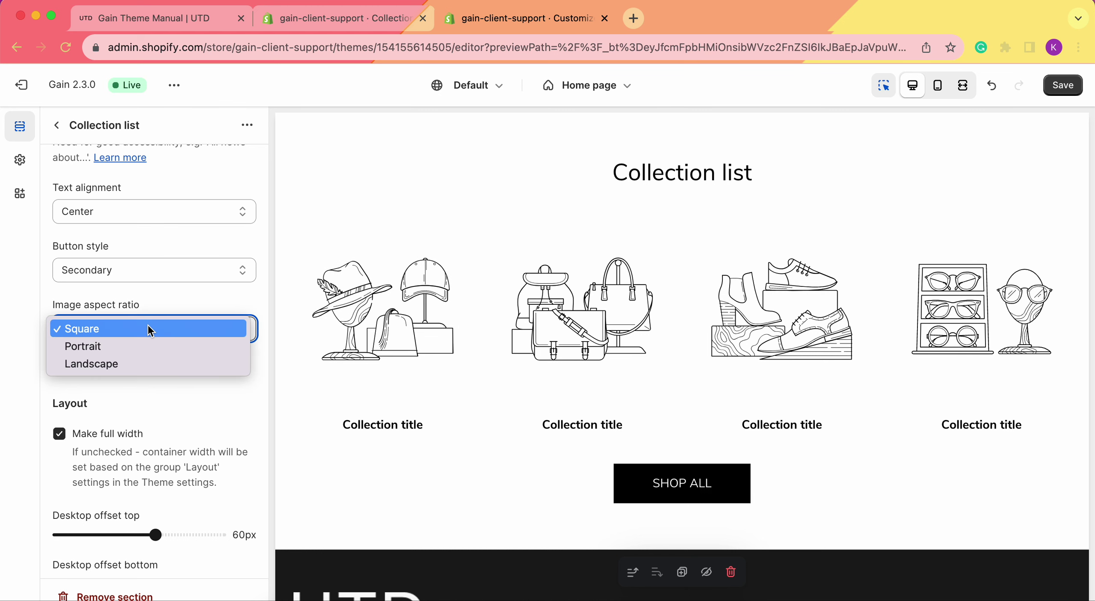
{"action": "left_click", "coordinate": [139, 365]}
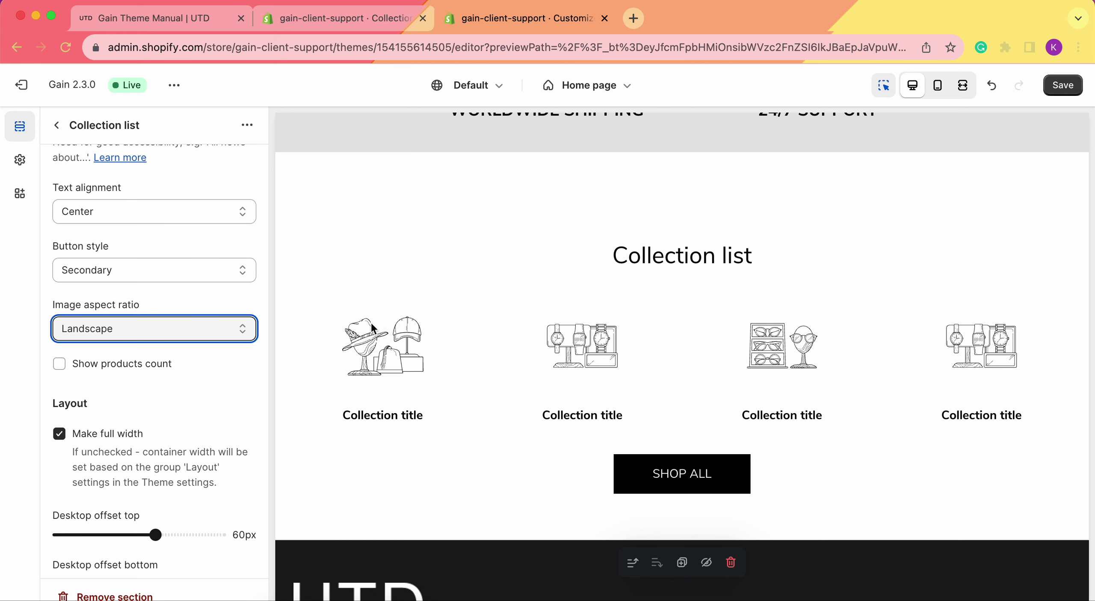
{"action": "left_click", "coordinate": [125, 327]}
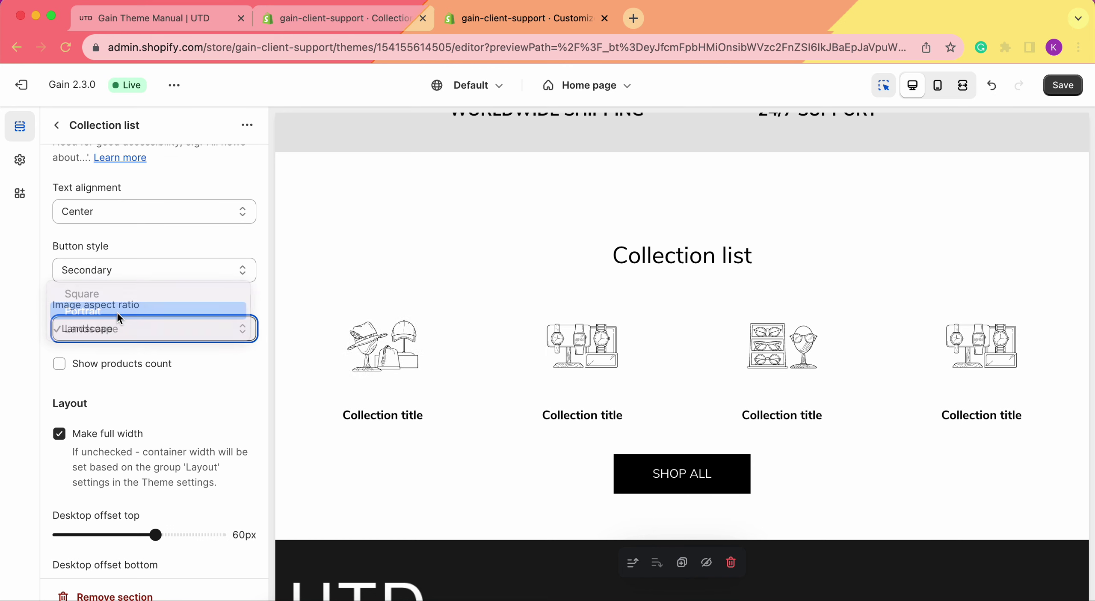
{"action": "left_click", "coordinate": [116, 312]}
Turn on the products count for the collections in the collection list.
{"action": "scroll", "coordinate": [170, 361], "scroll_direction": "down", "scroll_amount": 2}
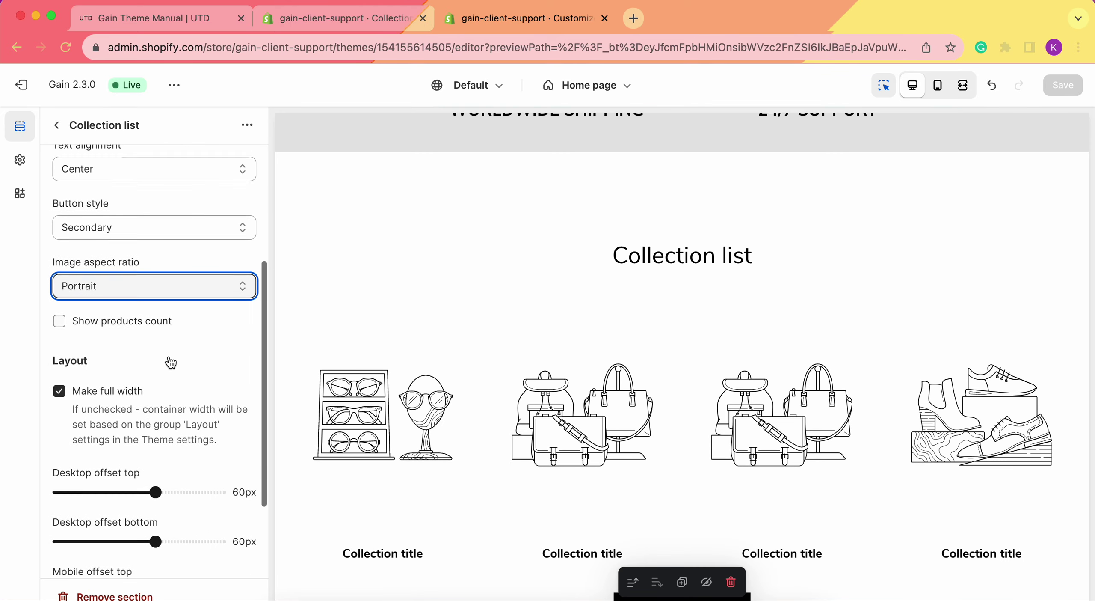
{"action": "scroll", "coordinate": [398, 511], "scroll_direction": "down", "scroll_amount": 3}
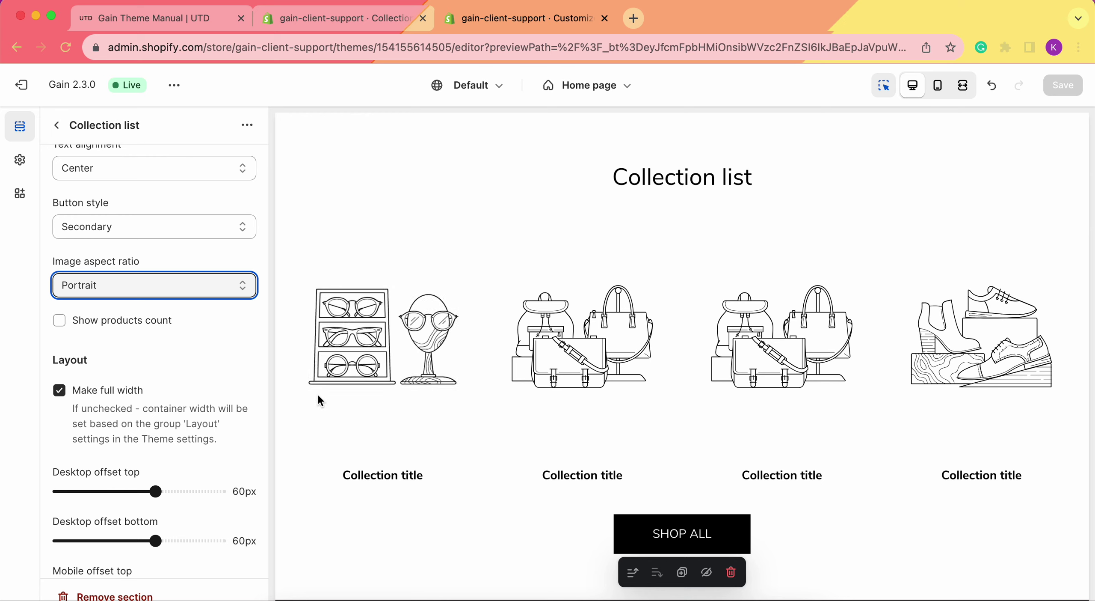
{"action": "left_click", "coordinate": [159, 330]}
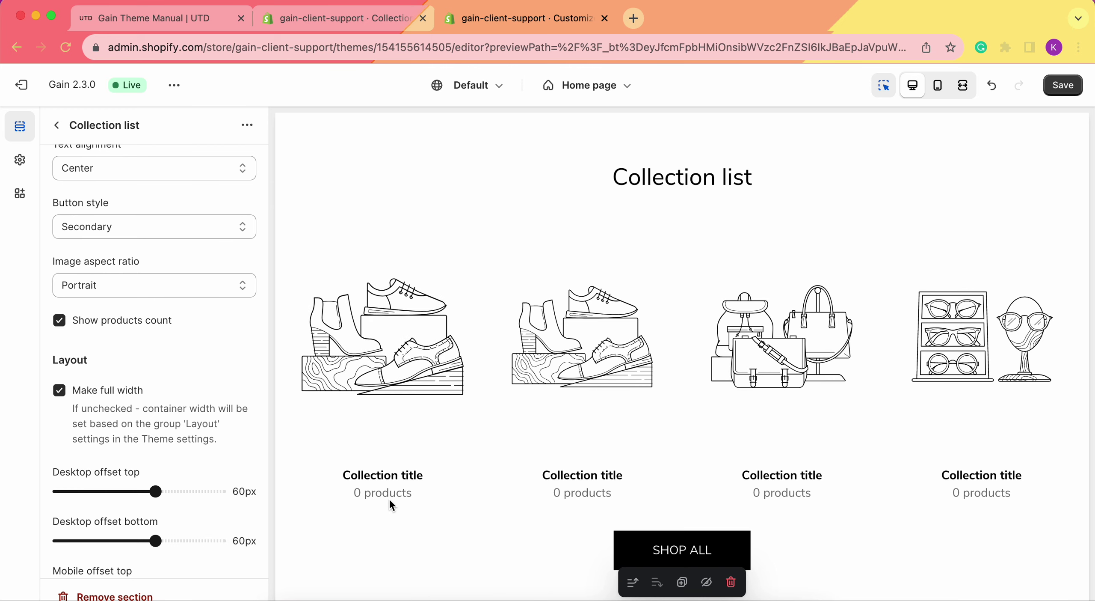
Examine the container width options in the theme's Layout settings.
{"action": "scroll", "coordinate": [190, 404], "scroll_direction": "down", "scroll_amount": 1}
{"action": "scroll", "coordinate": [190, 404], "scroll_direction": "down", "scroll_amount": 3}
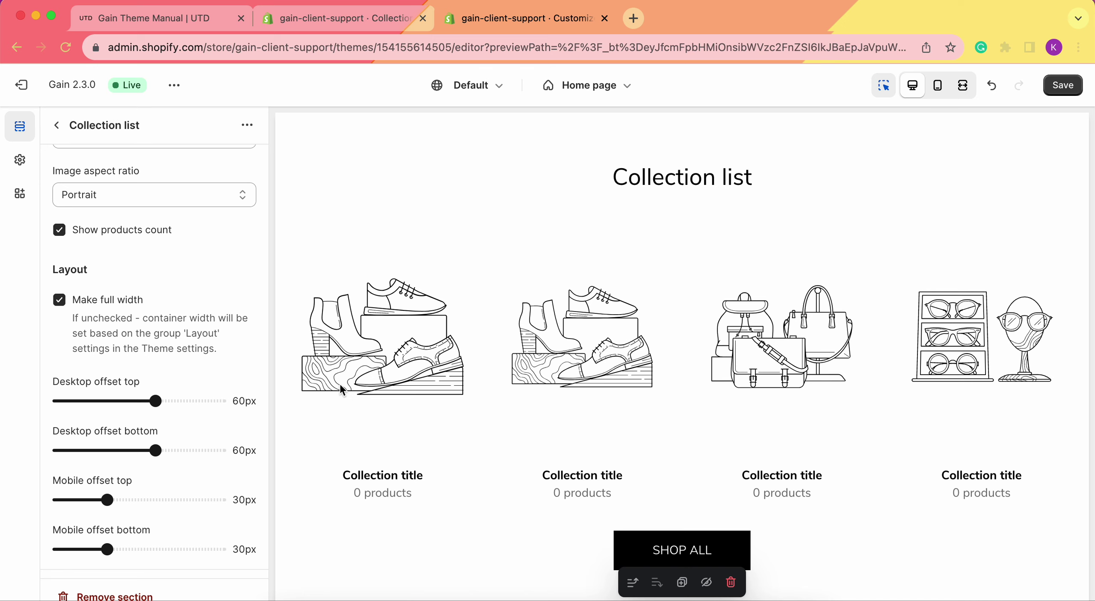
{"action": "left_click", "coordinate": [20, 159]}
{"action": "left_click", "coordinate": [182, 202]}
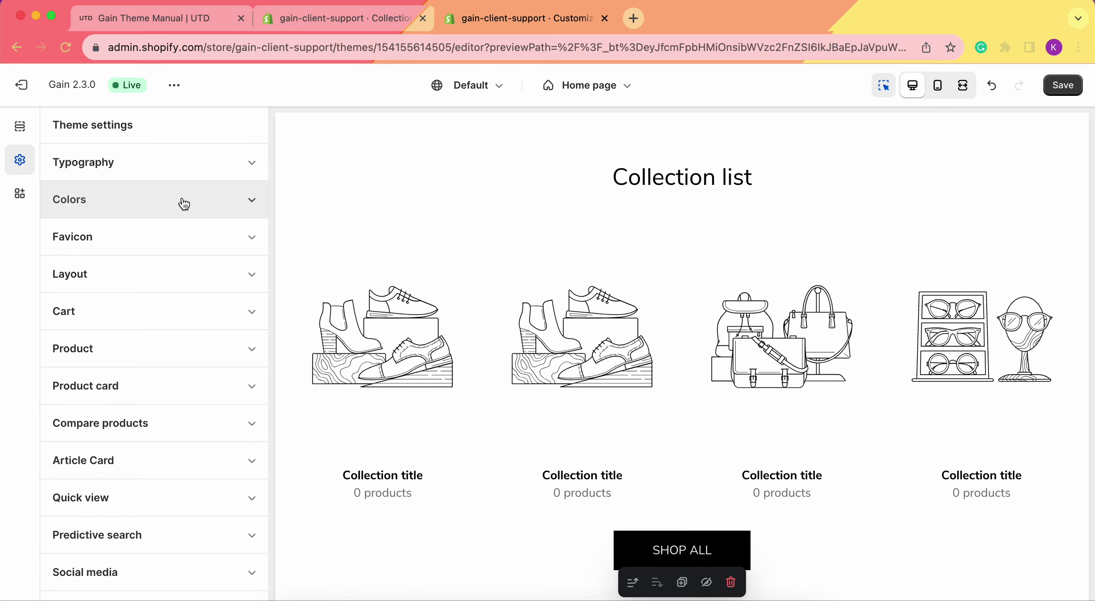
{"action": "left_click", "coordinate": [140, 280]}
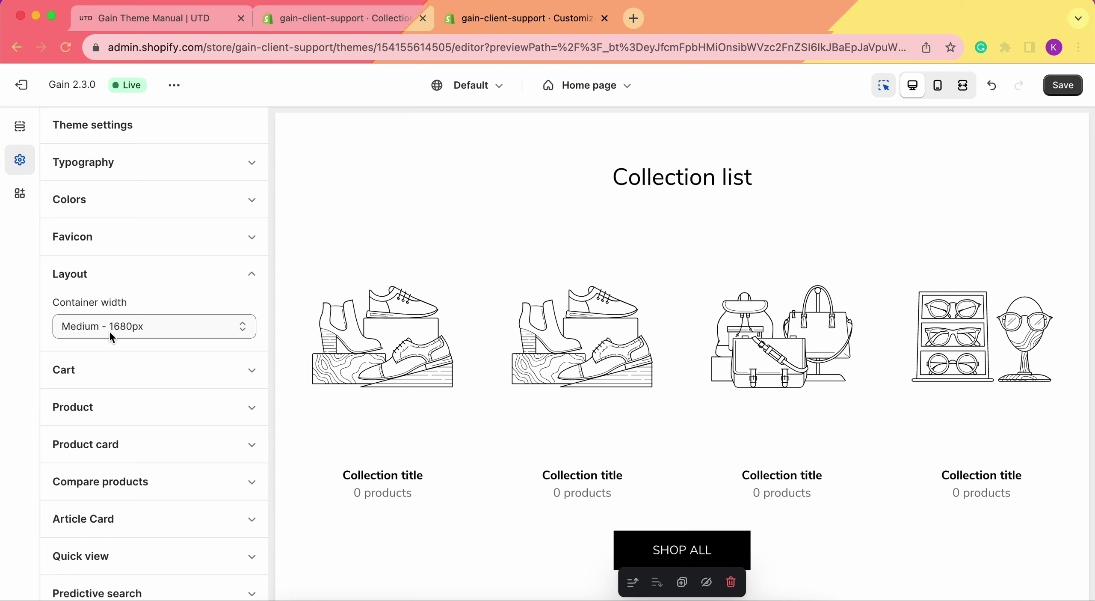
{"action": "left_click", "coordinate": [152, 327]}
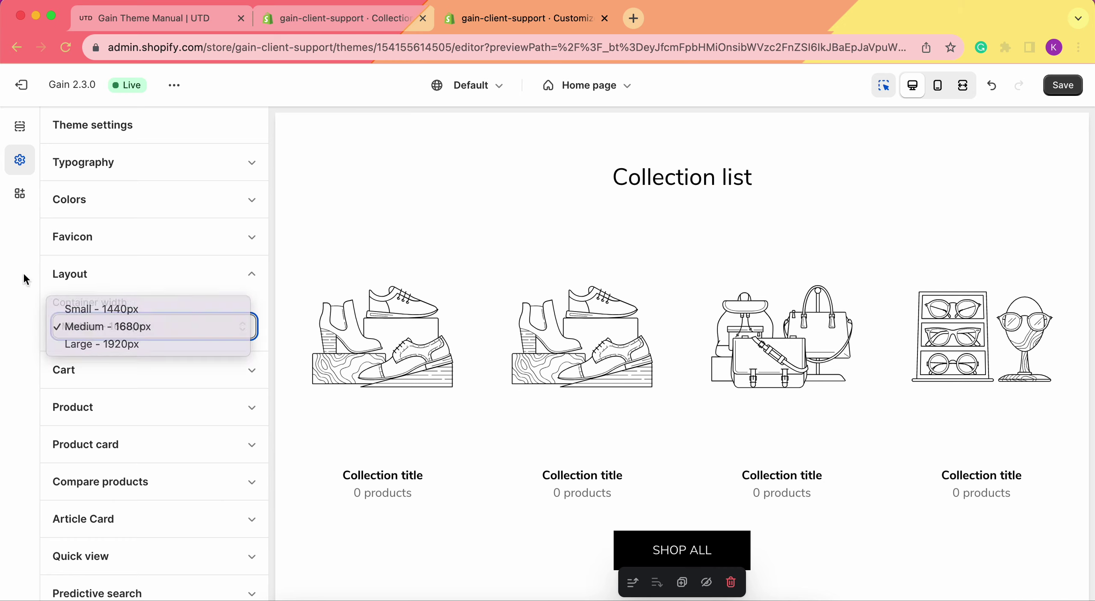
{"action": "left_click", "coordinate": [20, 126]}
Try a desktop bottom offset of 0px for the Collection list section, settle on 30px, and save the changes.
{"action": "left_click", "coordinate": [20, 126]}
{"action": "scroll", "coordinate": [114, 307], "scroll_direction": "down", "scroll_amount": 10}
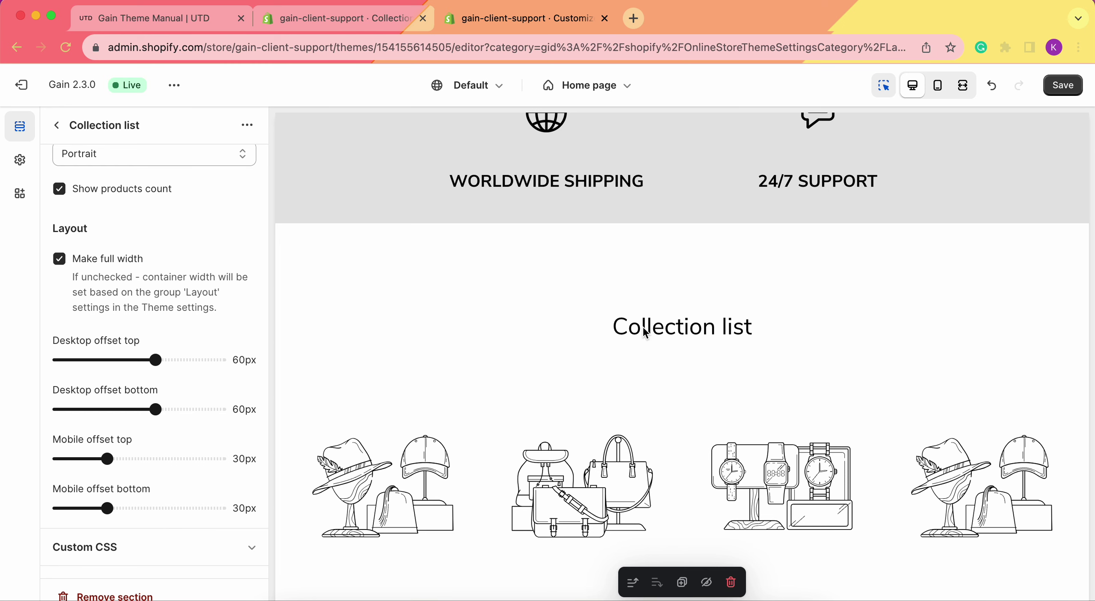
{"action": "scroll", "coordinate": [644, 328], "scroll_direction": "down", "scroll_amount": 5}
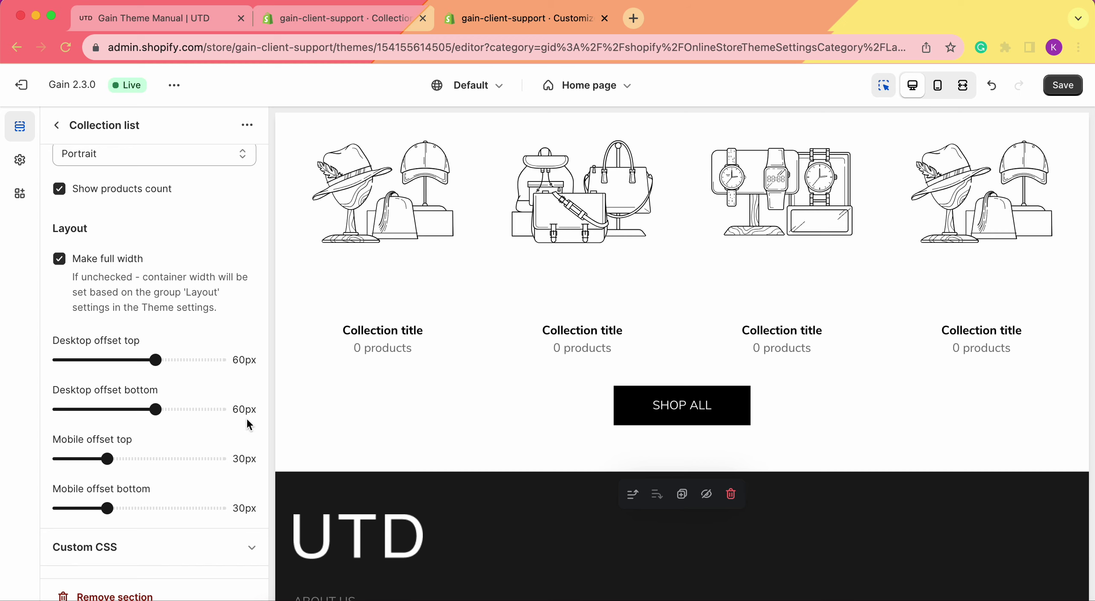
{"action": "scroll", "coordinate": [558, 441], "scroll_direction": "down", "scroll_amount": 1}
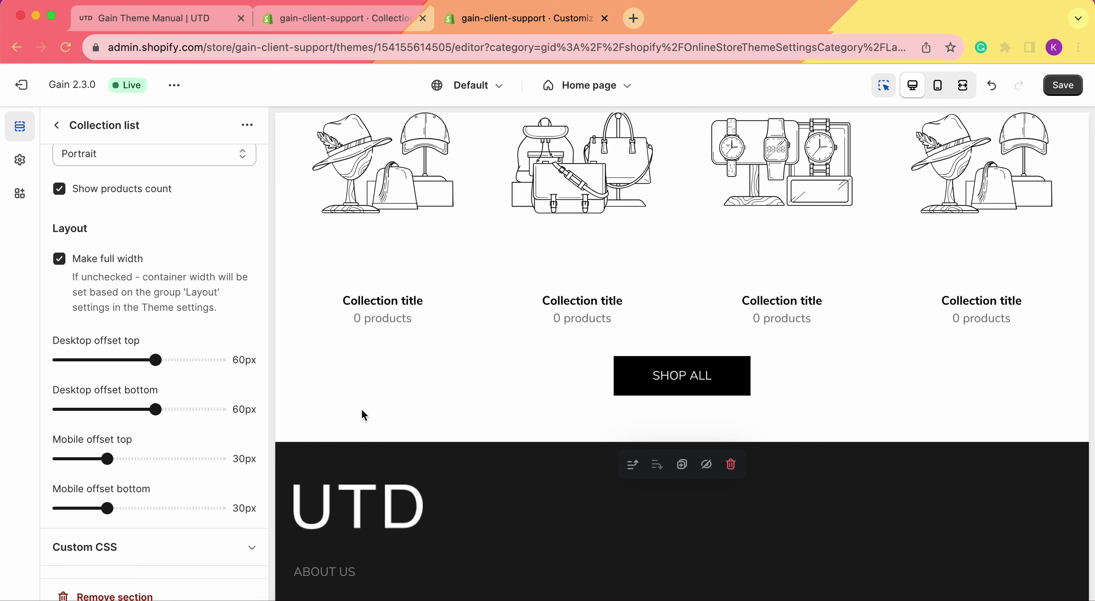
{"action": "left_click_drag", "start_coordinate": [165, 406], "coordinate": [31, 406]}
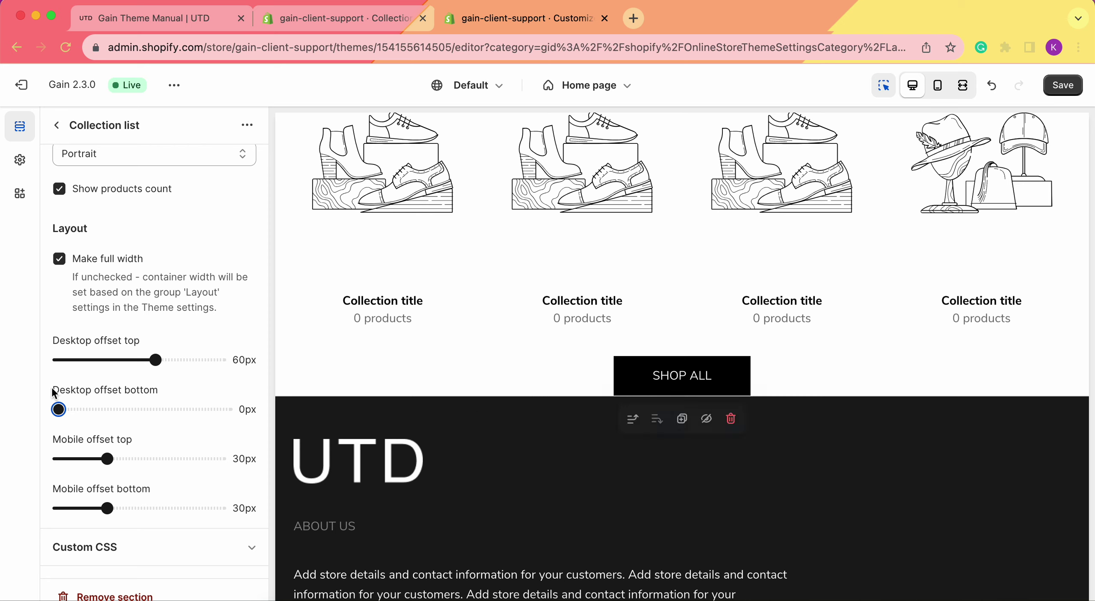
{"action": "left_click_drag", "start_coordinate": [62, 409], "coordinate": [107, 409]}
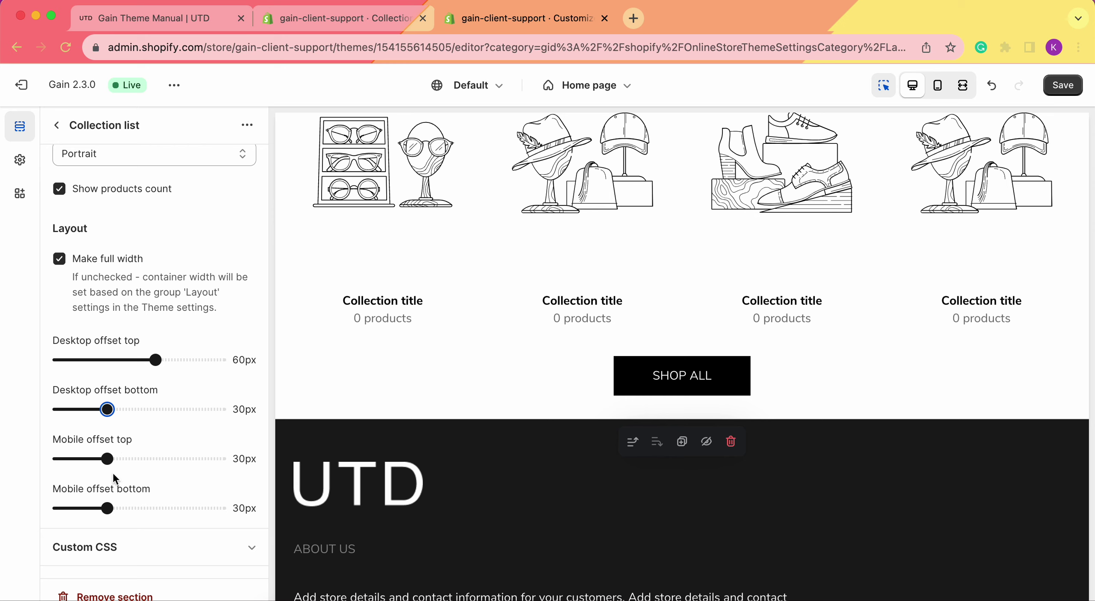
{"action": "left_click", "coordinate": [1063, 86]}
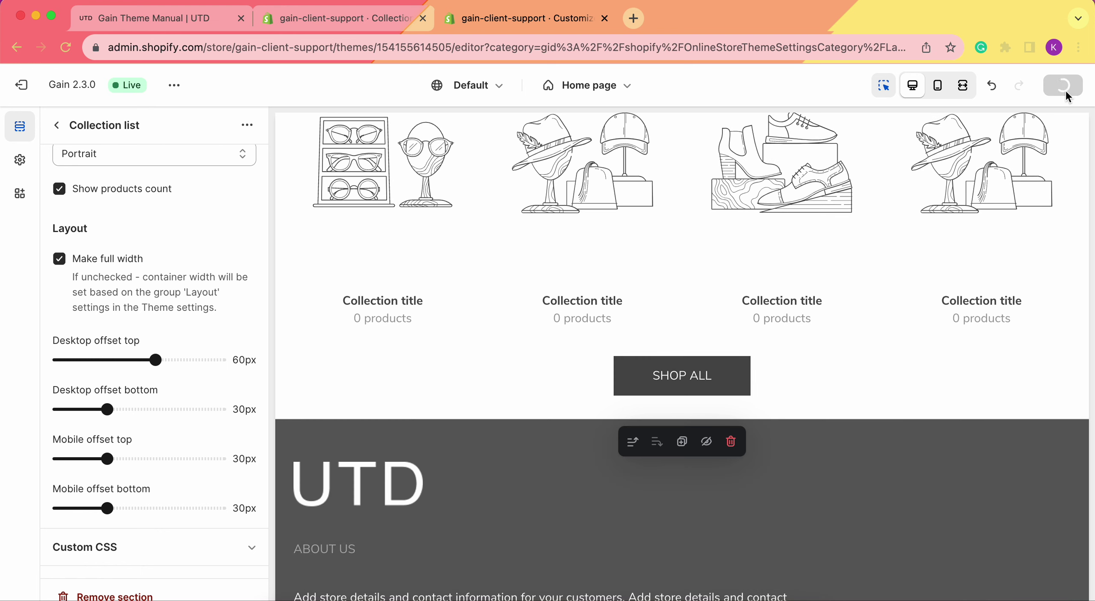
Add three more collection blocks to the Collection list section.
{"action": "left_click", "coordinate": [55, 127]}
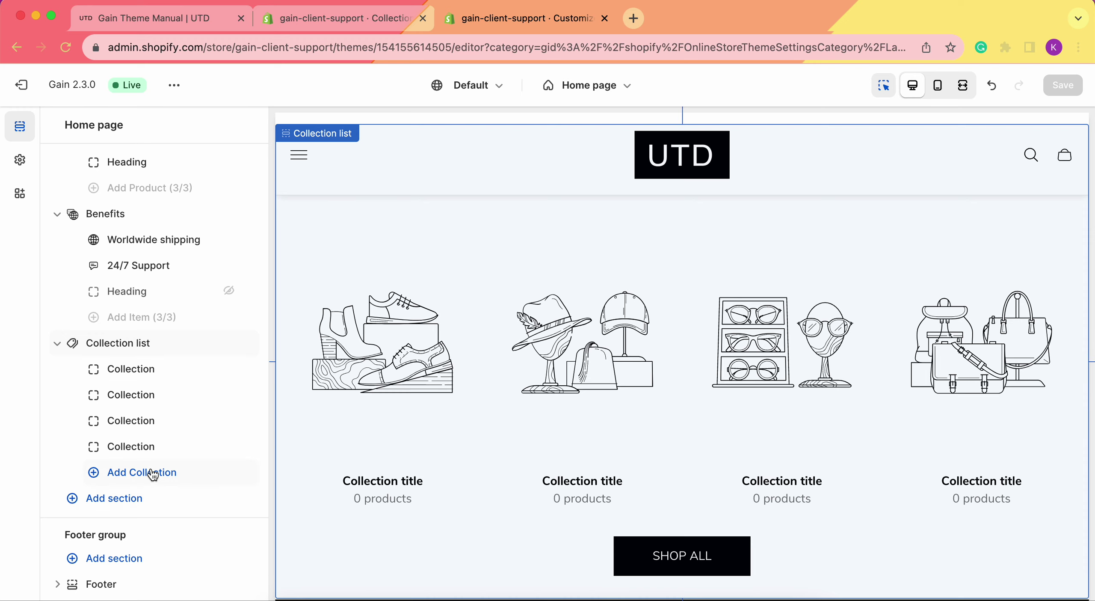
{"action": "left_click", "coordinate": [150, 472]}
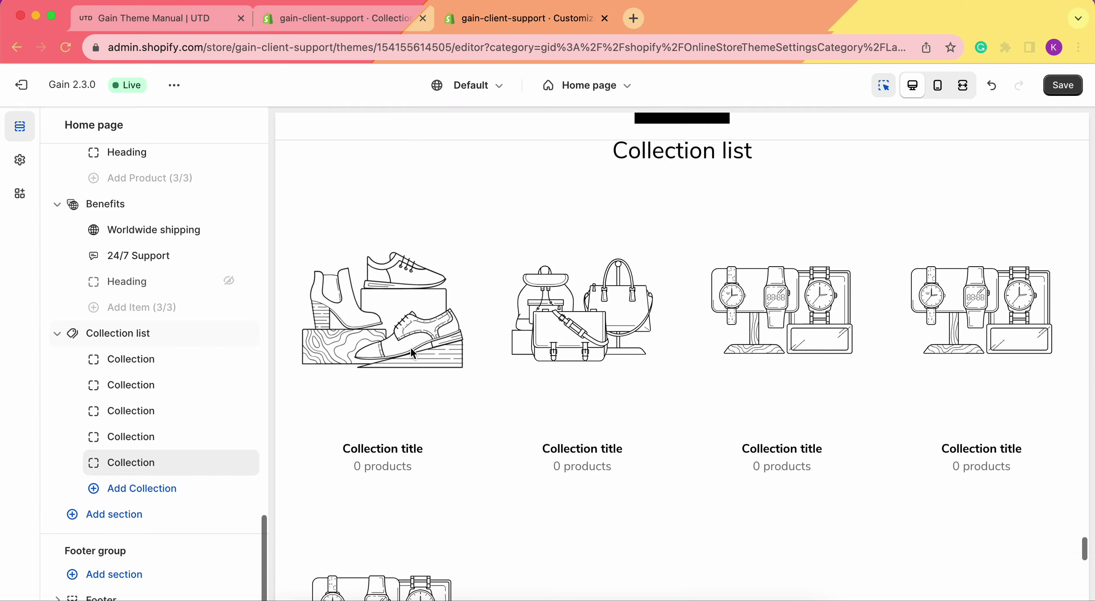
{"action": "left_click", "coordinate": [216, 488]}
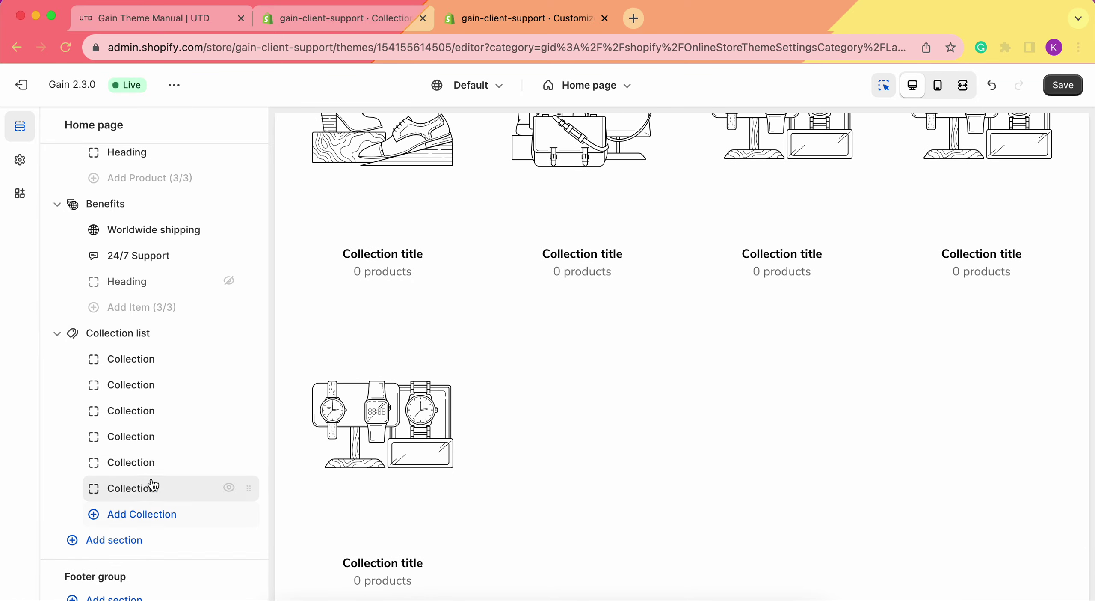
{"action": "left_click", "coordinate": [153, 525]}
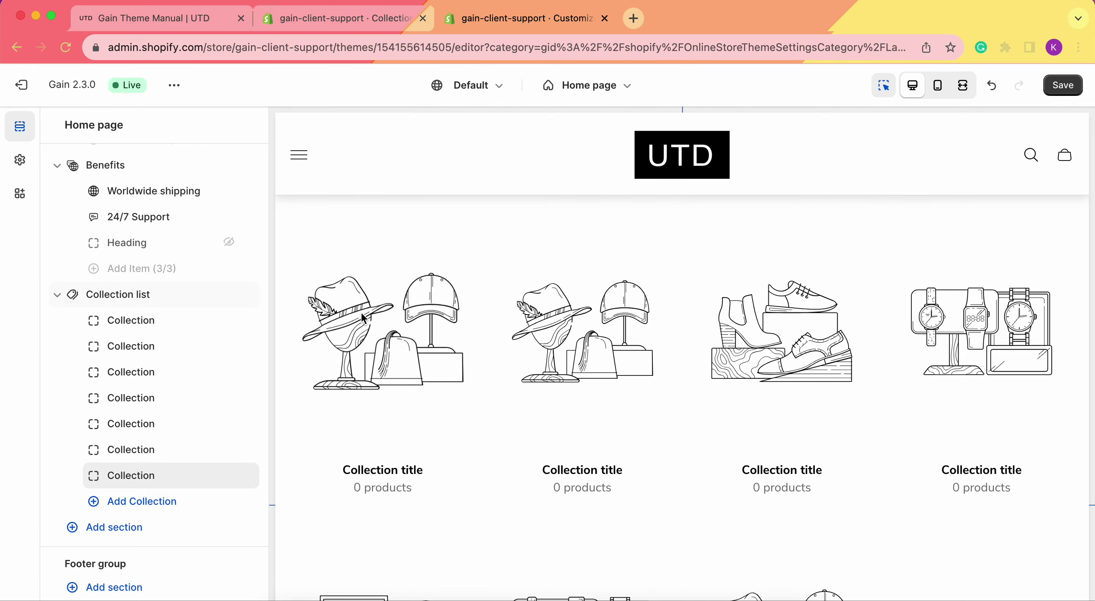
Review the expanded collection list on desktop, check its carousel in the mobile preview, and return to the desktop preview.
{"action": "scroll", "coordinate": [699, 471], "scroll_direction": "down", "scroll_amount": 2}
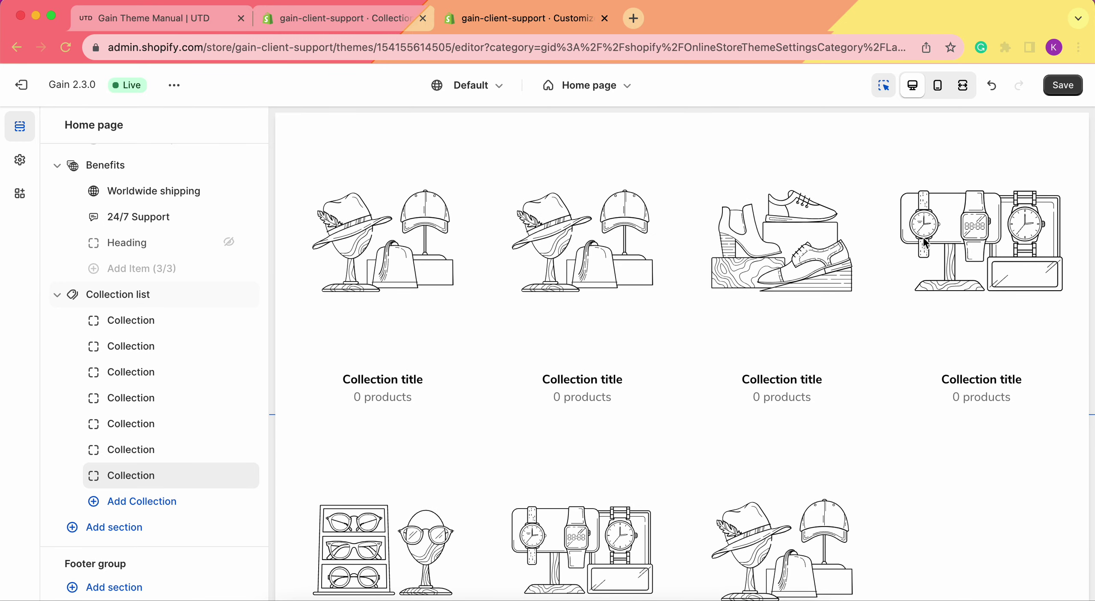
{"action": "scroll", "coordinate": [947, 298], "scroll_direction": "down", "scroll_amount": 2}
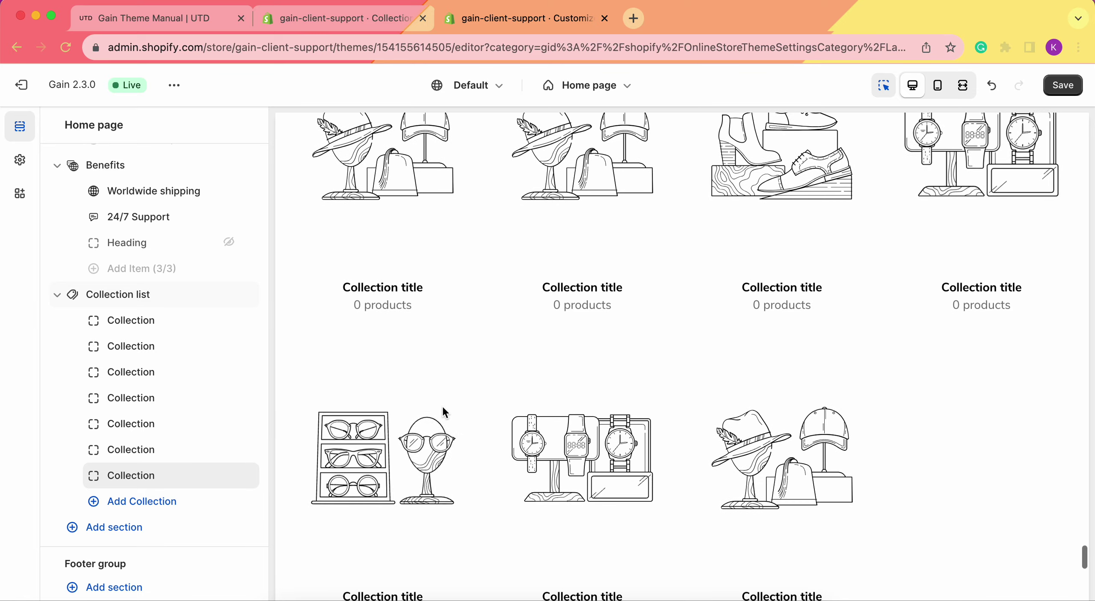
{"action": "scroll", "coordinate": [821, 449], "scroll_direction": "down", "scroll_amount": 1}
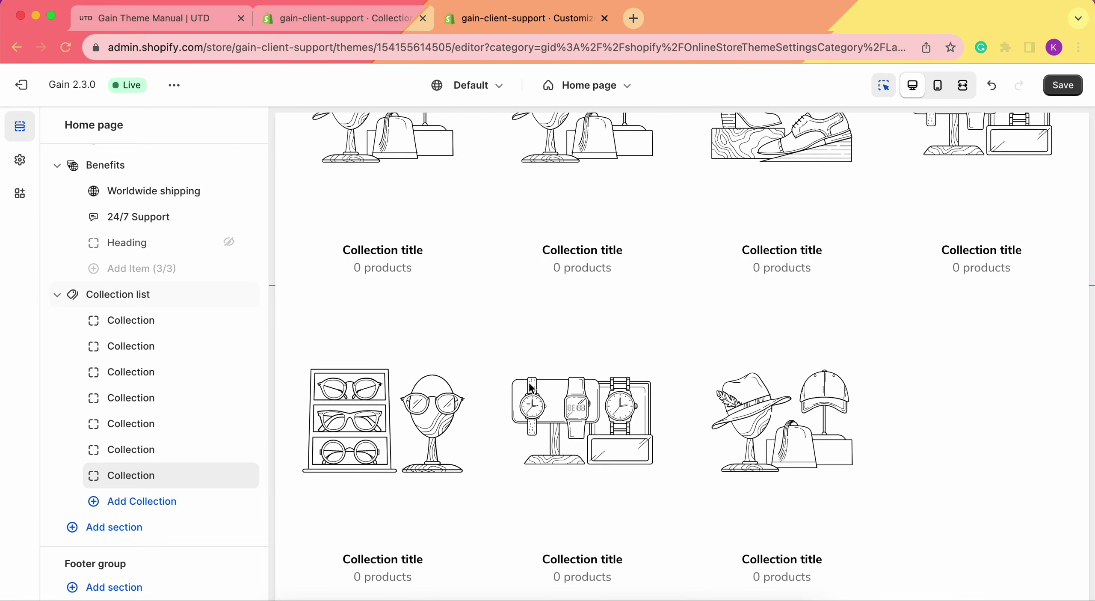
{"action": "left_click", "coordinate": [941, 97]}
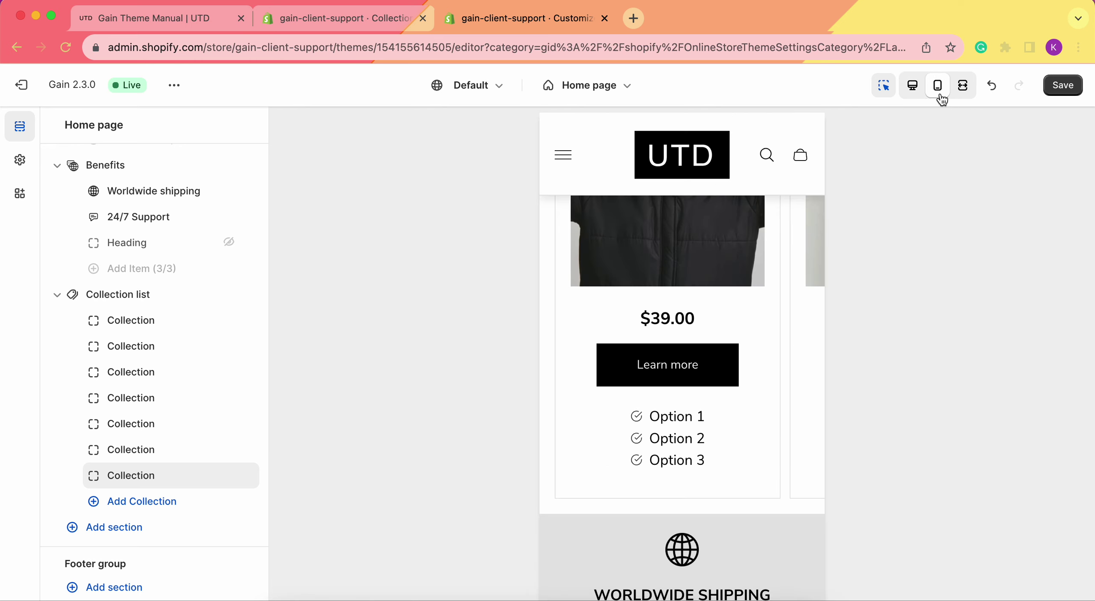
{"action": "scroll", "coordinate": [740, 355], "scroll_direction": "down", "scroll_amount": 15}
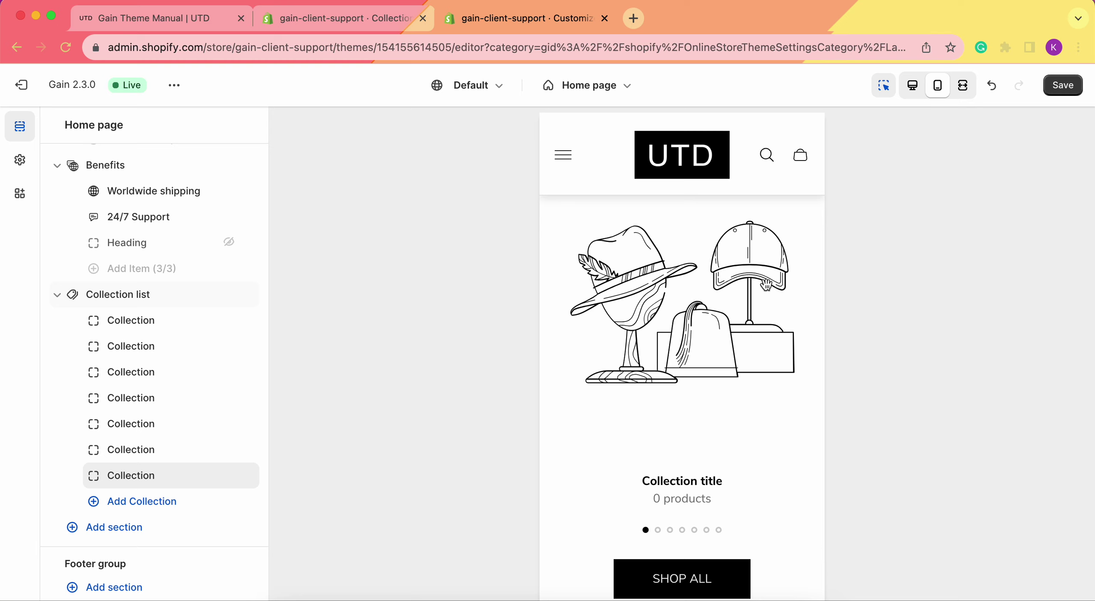
{"action": "left_click", "coordinate": [757, 342]}
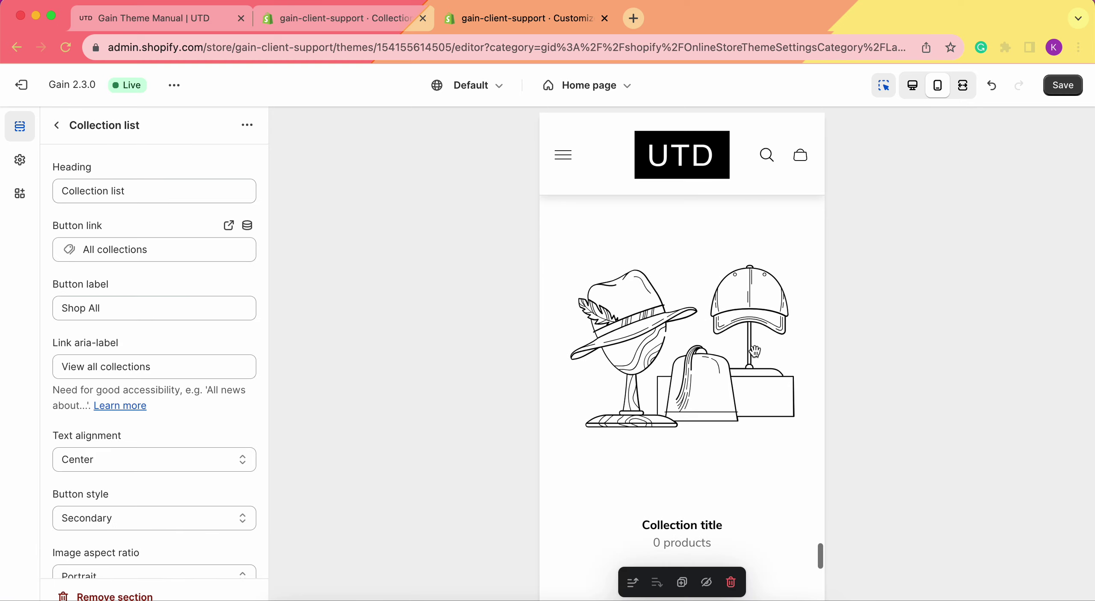
{"action": "left_click_drag", "start_coordinate": [754, 351], "coordinate": [562, 379]}
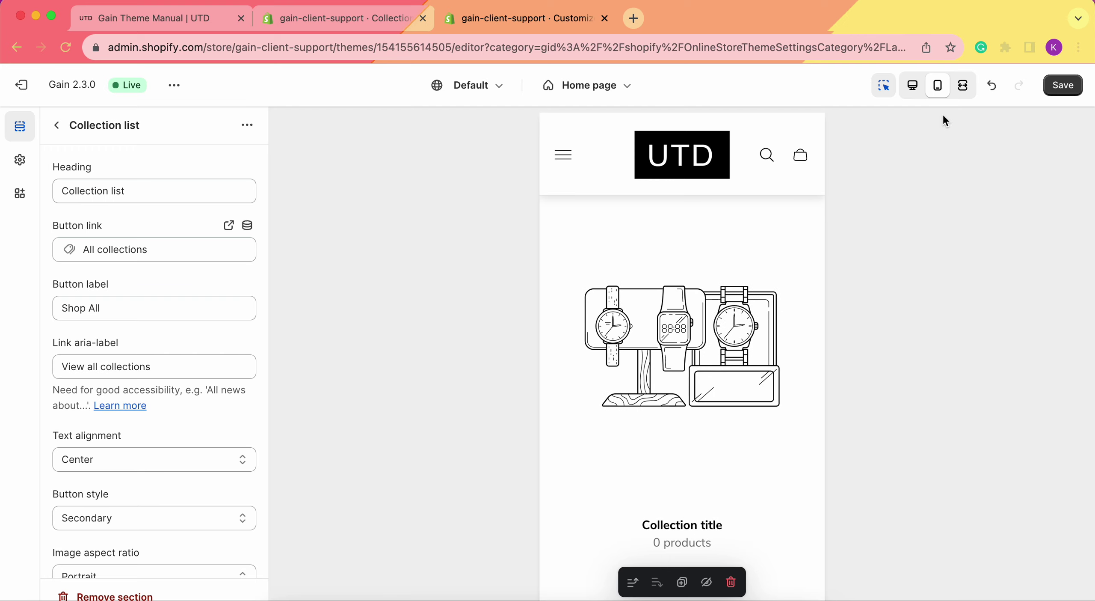
{"action": "left_click", "coordinate": [912, 85]}
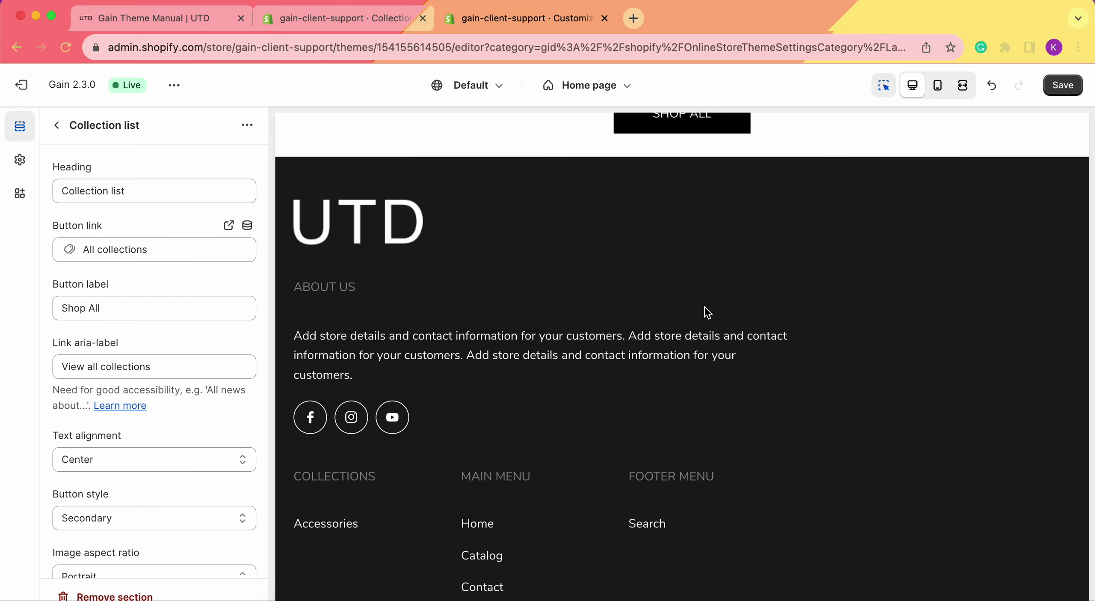
Assign the Accessories collection to the first block of the Collection list section.
{"action": "left_click", "coordinate": [59, 127]}
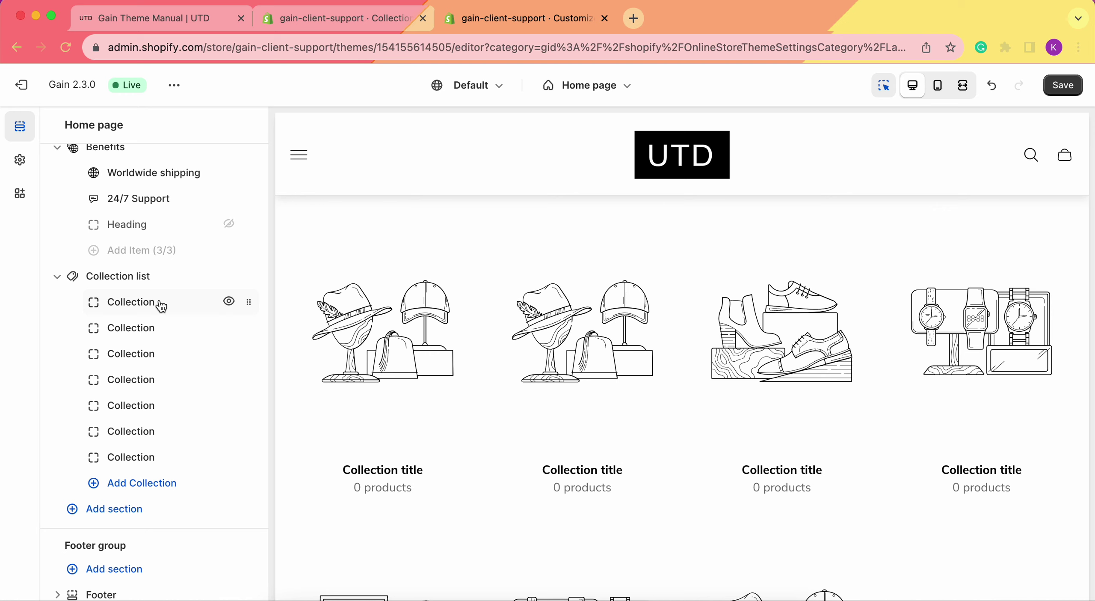
{"action": "left_click", "coordinate": [160, 305]}
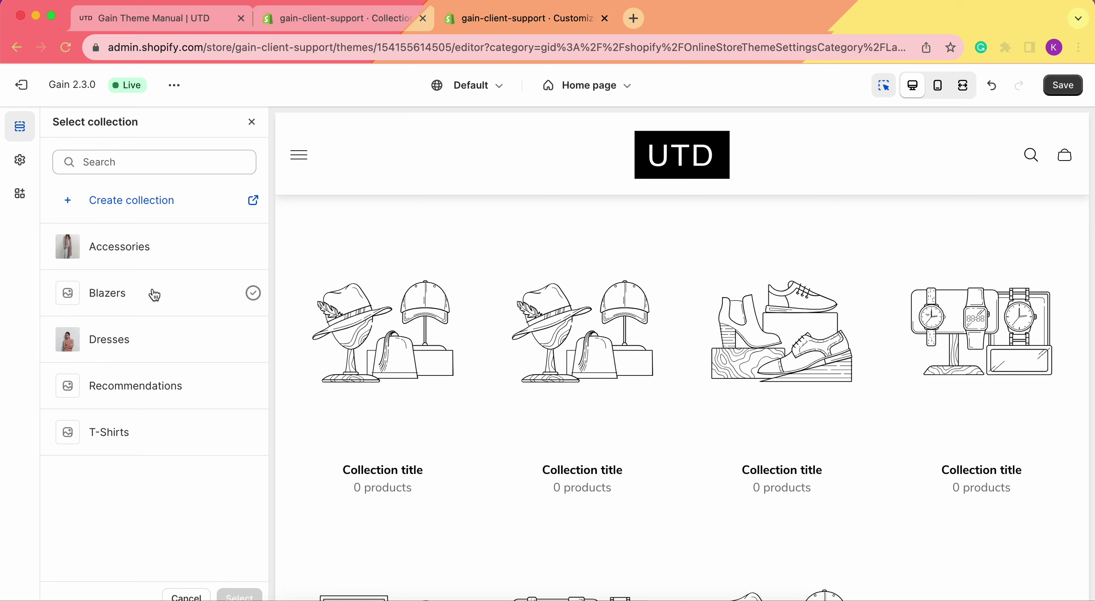
{"action": "left_click", "coordinate": [123, 254]}
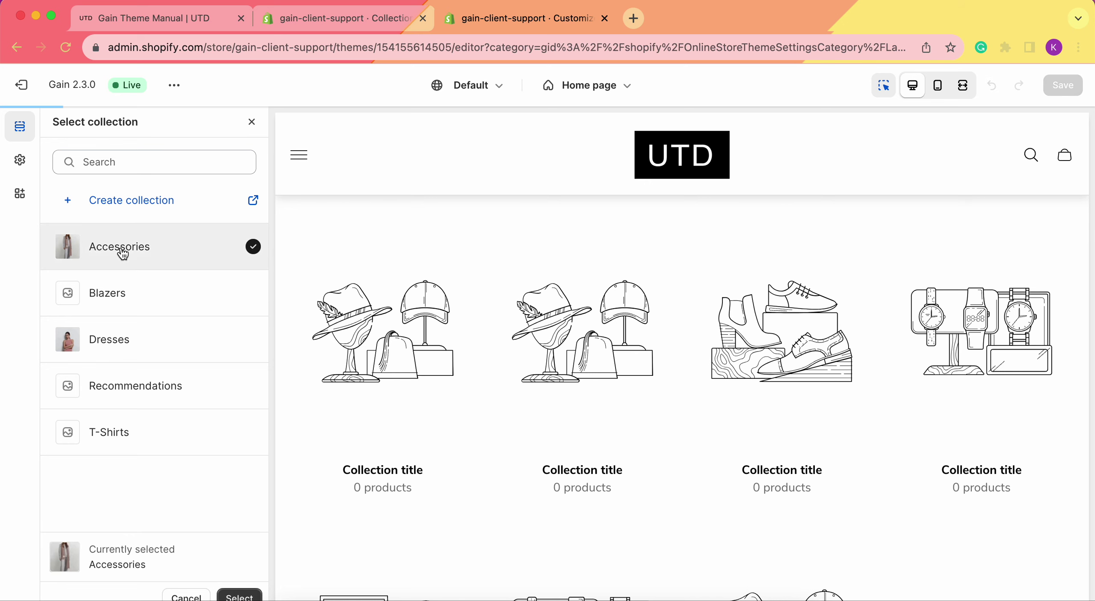
{"action": "left_click", "coordinate": [239, 595]}
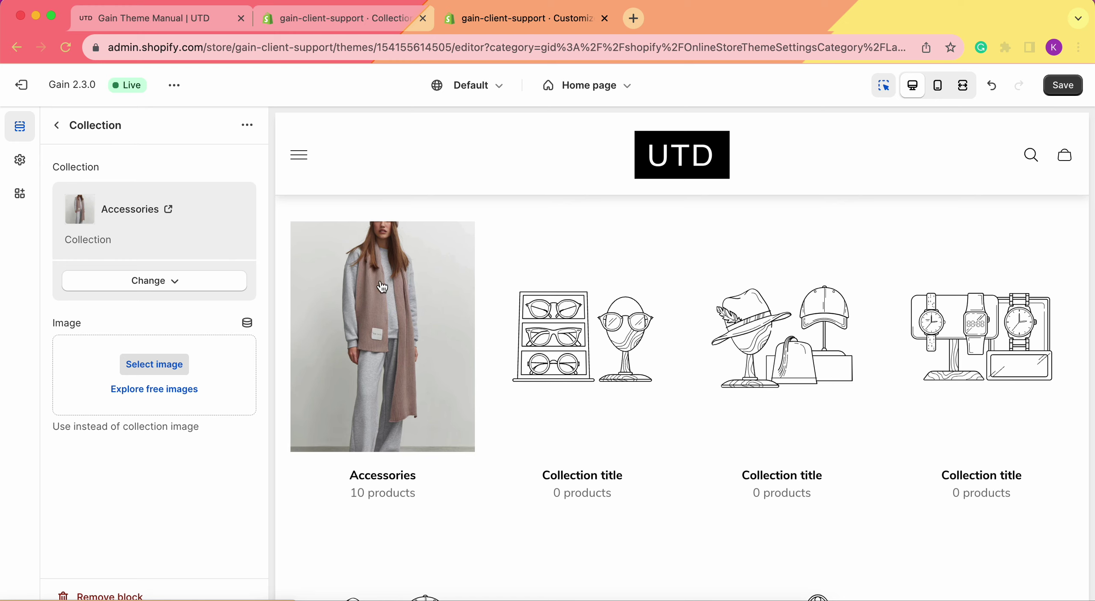
Give the Accessories block the custom image thelace-81_1 from the store library.
{"action": "left_click", "coordinate": [155, 365]}
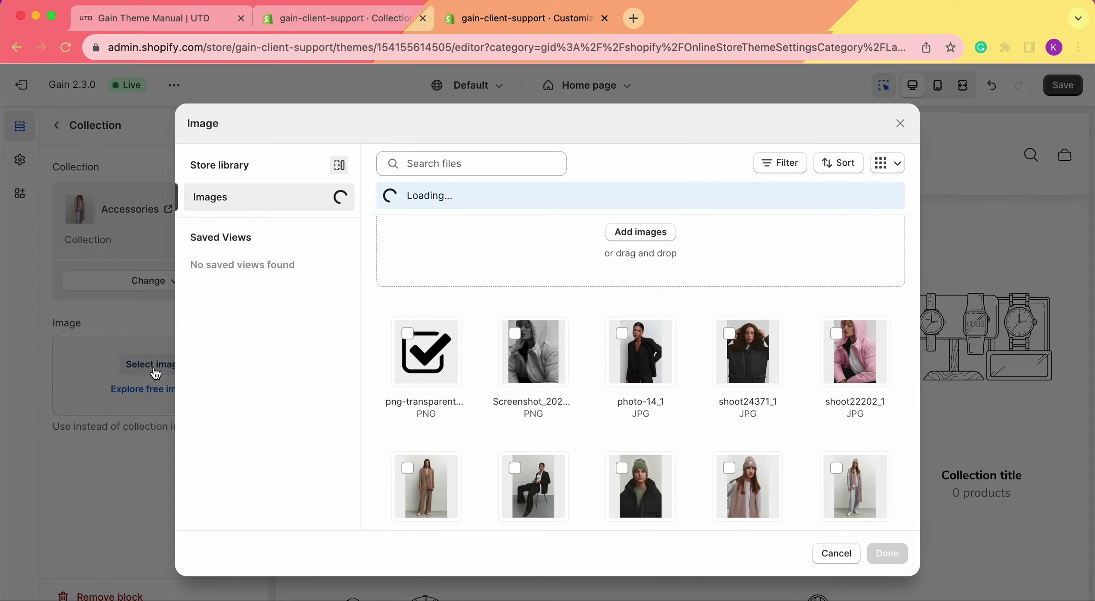
{"action": "scroll", "coordinate": [597, 374], "scroll_direction": "down", "scroll_amount": 2}
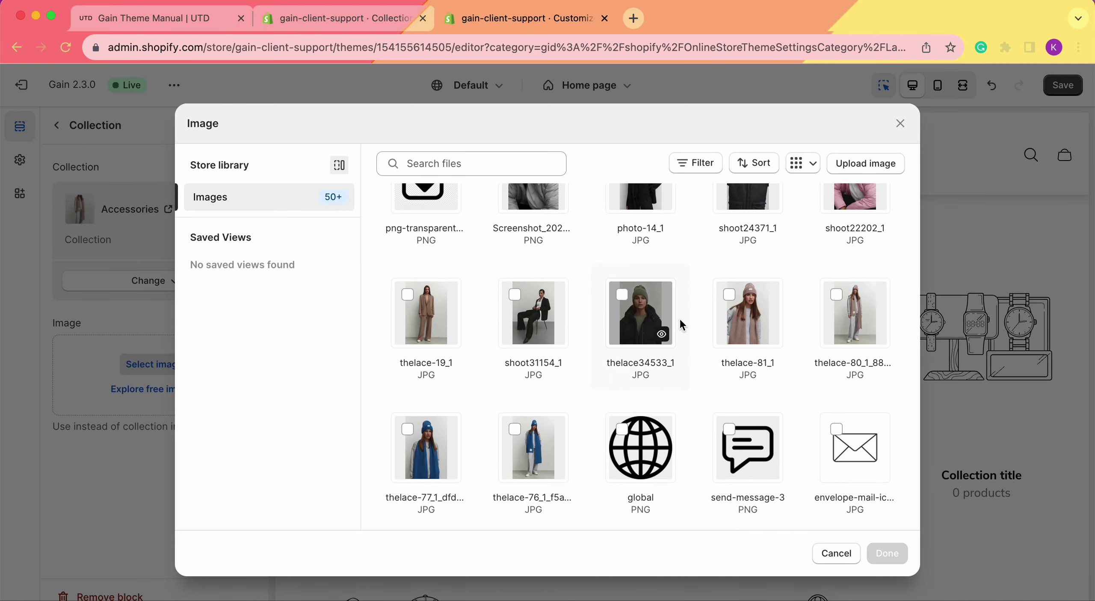
{"action": "left_click", "coordinate": [749, 310]}
{"action": "left_click", "coordinate": [902, 562]}
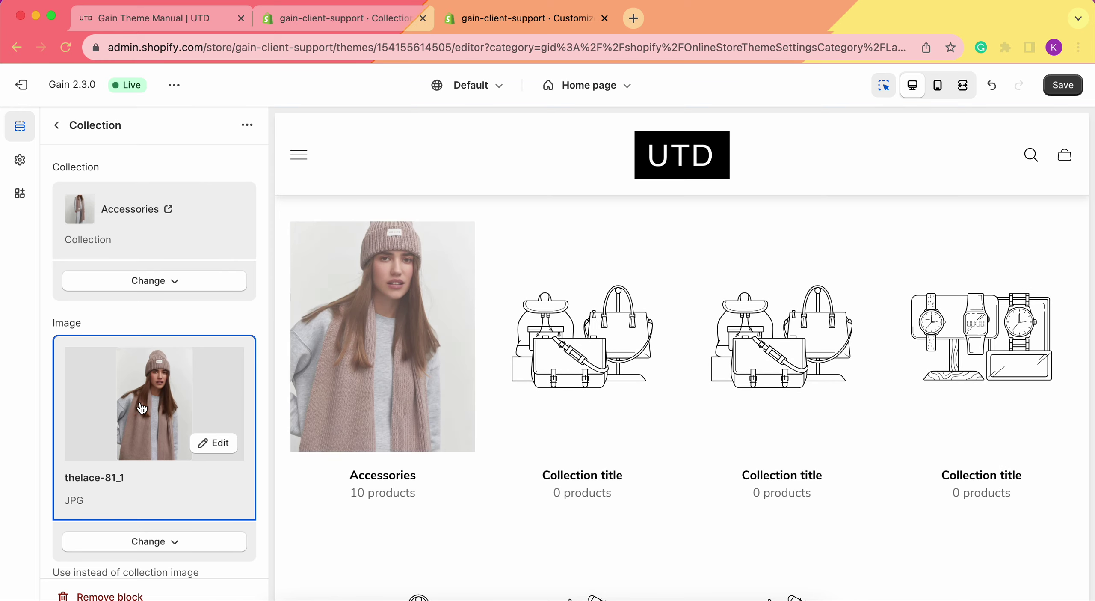
{"action": "scroll", "coordinate": [160, 383], "scroll_direction": "down", "scroll_amount": 1}
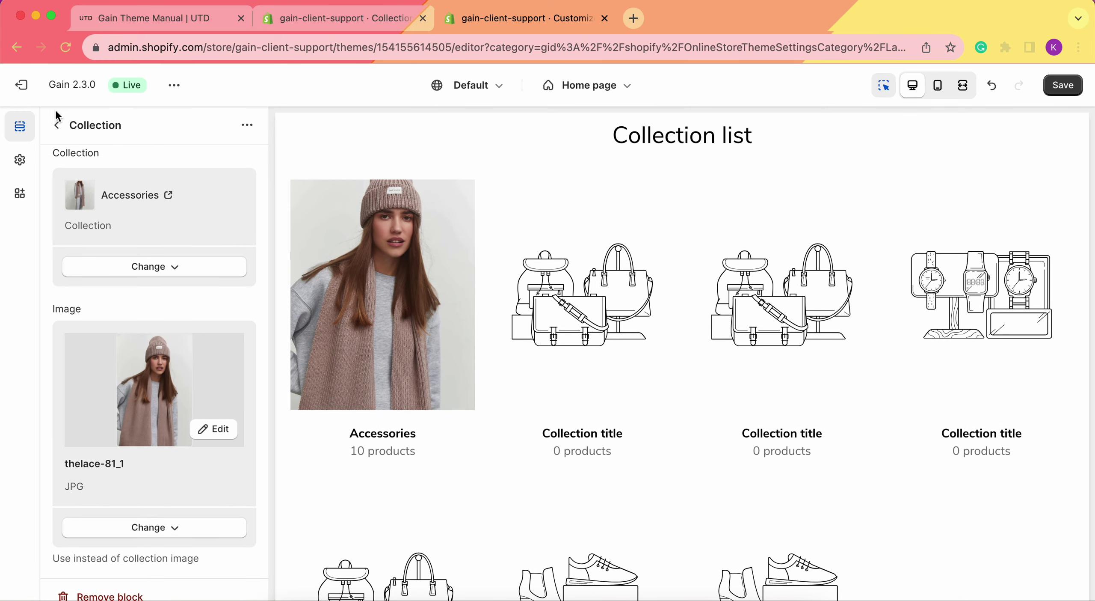
Assign the Blazers collection to the second block of the Collection list section.
{"action": "left_click", "coordinate": [55, 129]}
{"action": "left_click", "coordinate": [129, 326]}
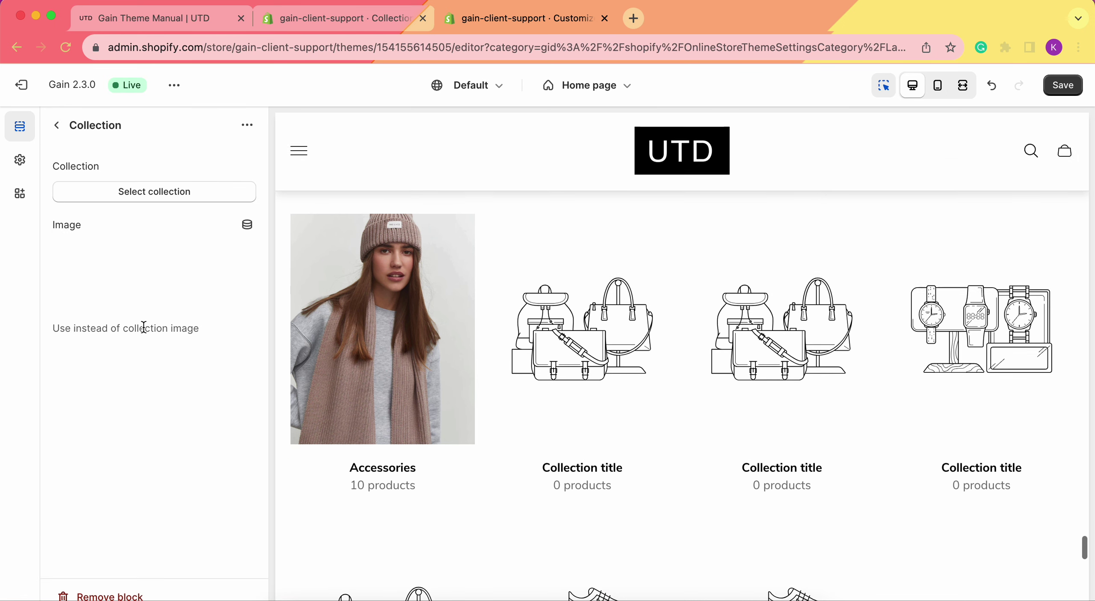
{"action": "left_click", "coordinate": [148, 195]}
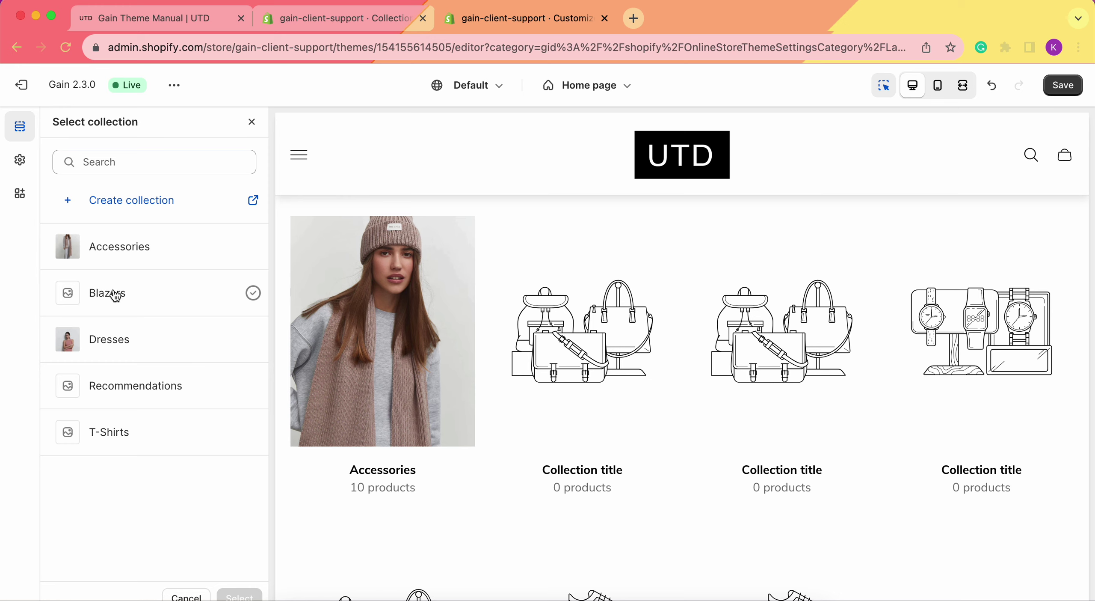
{"action": "left_click", "coordinate": [69, 299]}
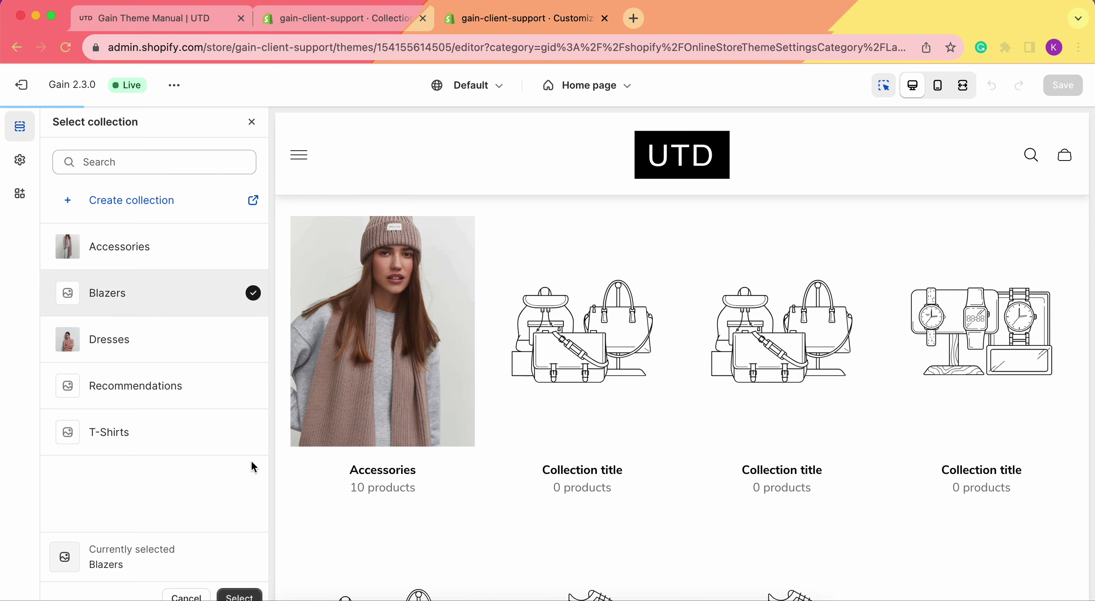
{"action": "left_click", "coordinate": [240, 595]}
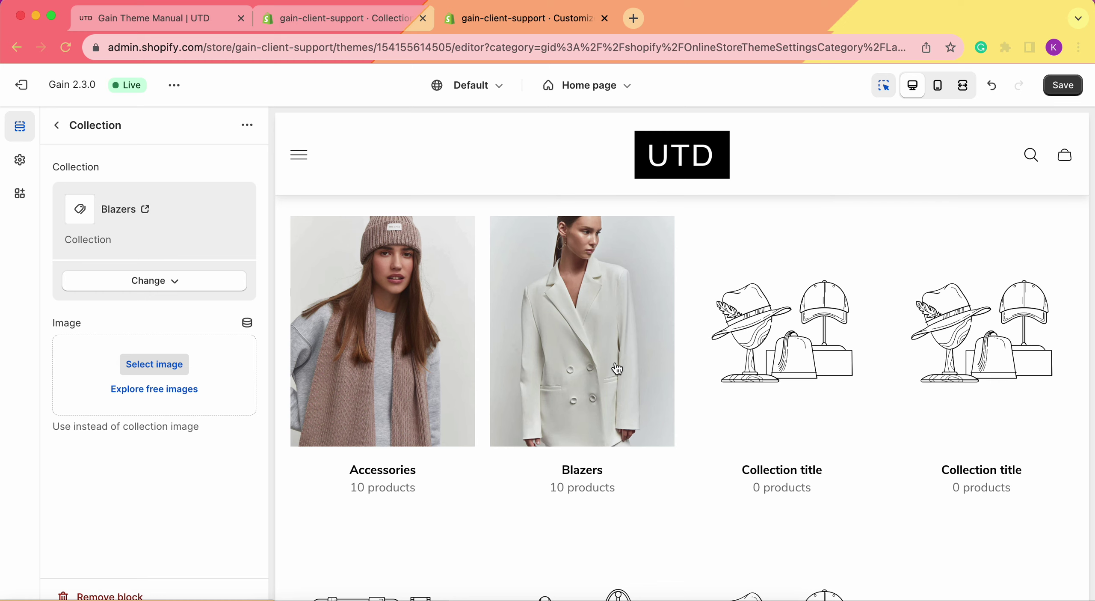
Give the Blazers block the custom image photo-14_1 from the store library.
{"action": "left_click", "coordinate": [154, 364]}
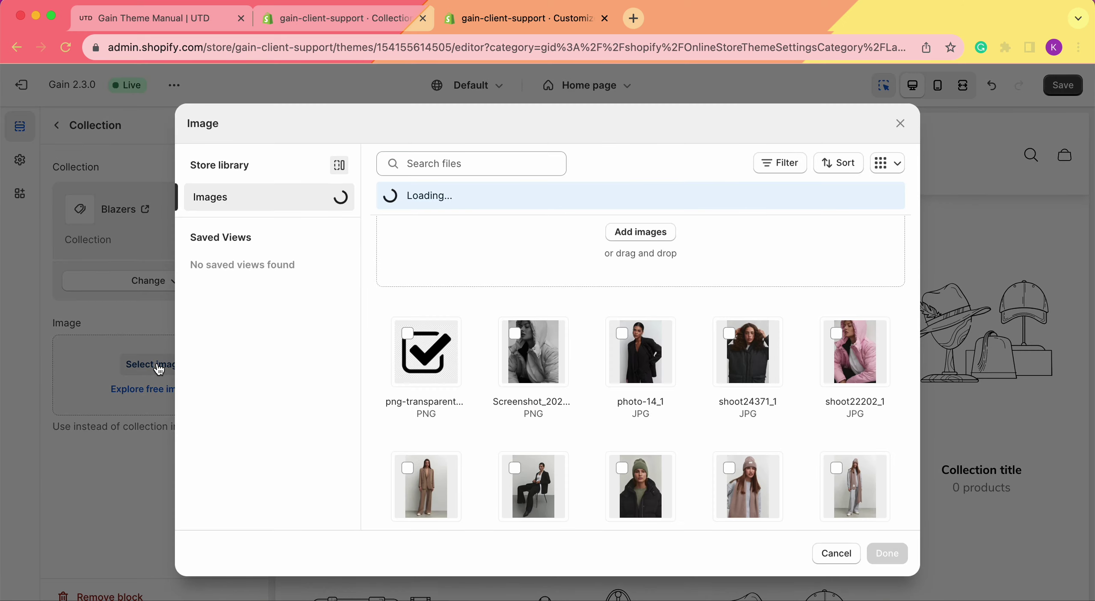
{"action": "left_click", "coordinate": [635, 349]}
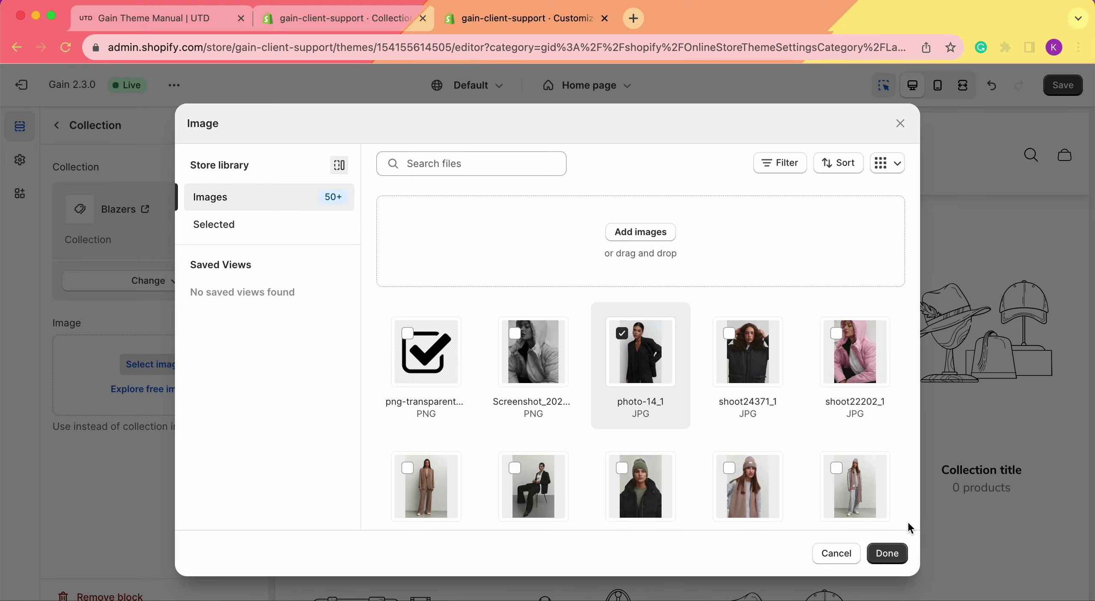
{"action": "left_click", "coordinate": [887, 552]}
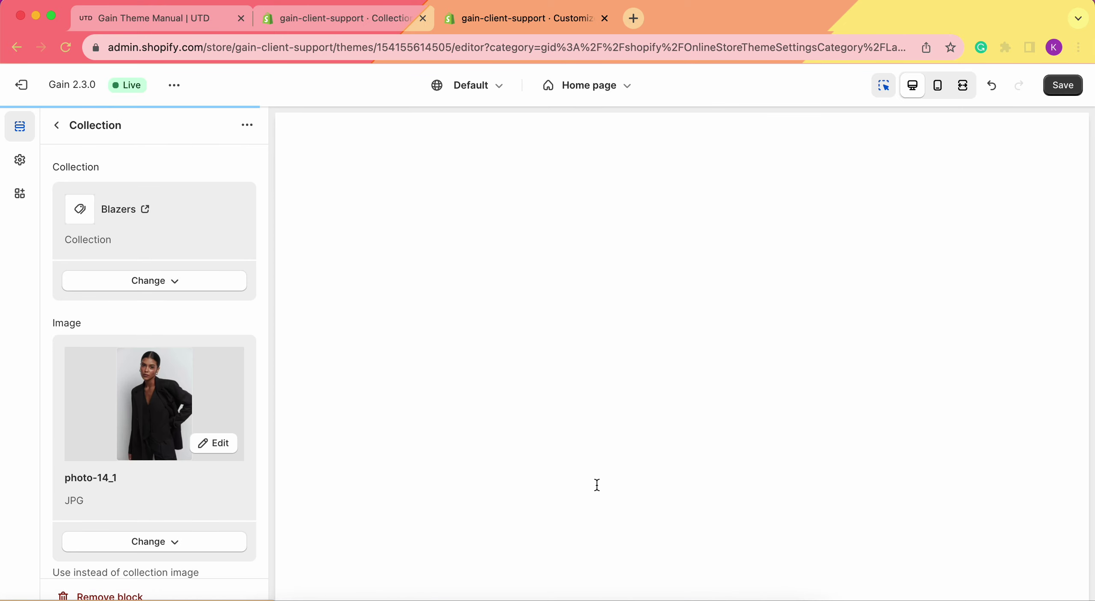
{"action": "scroll", "coordinate": [110, 386], "scroll_direction": "down", "scroll_amount": 1}
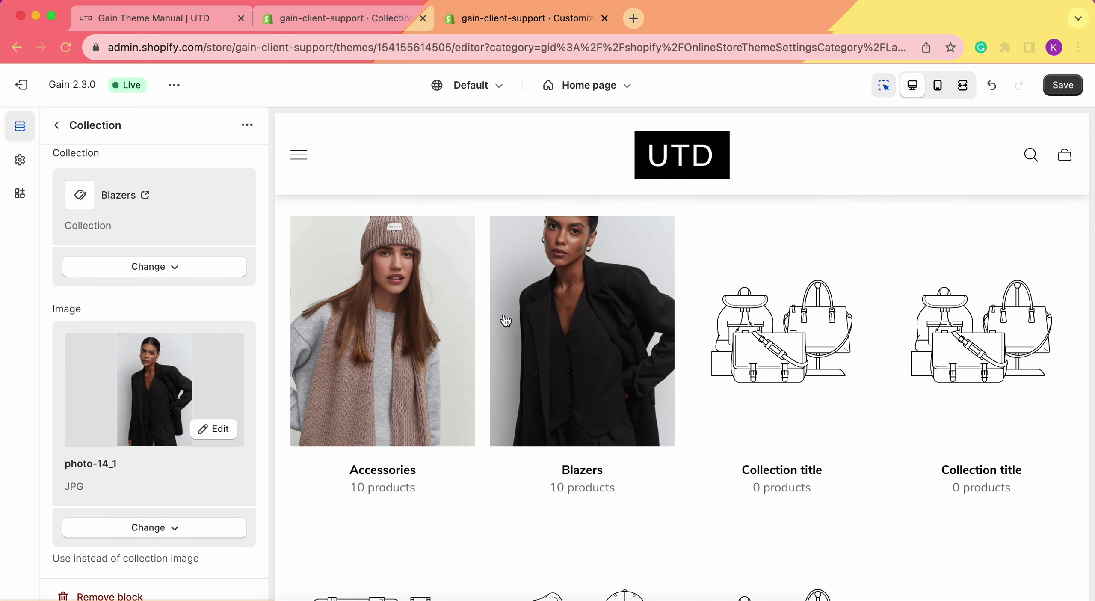
{"action": "scroll", "coordinate": [506, 320], "scroll_direction": "up", "scroll_amount": 2}
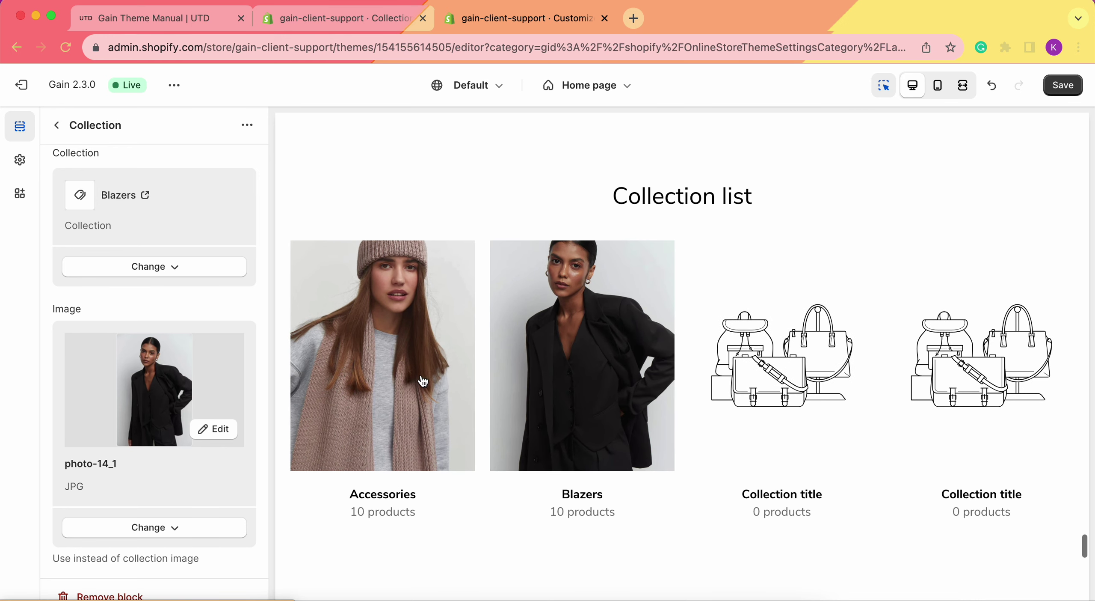
Assign the Dresses collection to the third block of the Collection list section.
{"action": "left_click", "coordinate": [57, 125]}
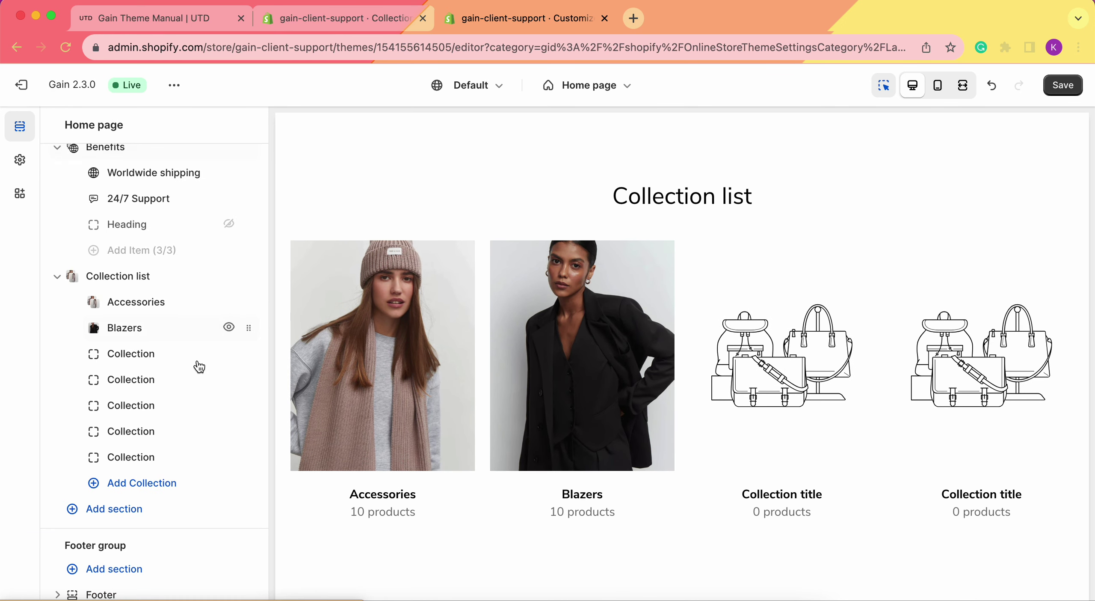
{"action": "left_click", "coordinate": [161, 344]}
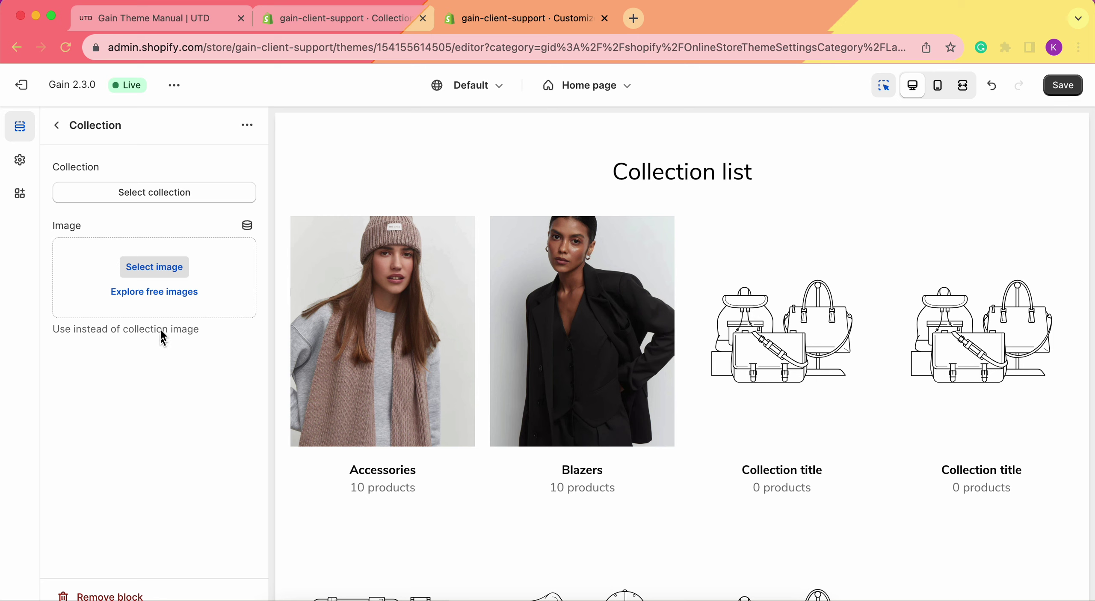
{"action": "left_click", "coordinate": [173, 192]}
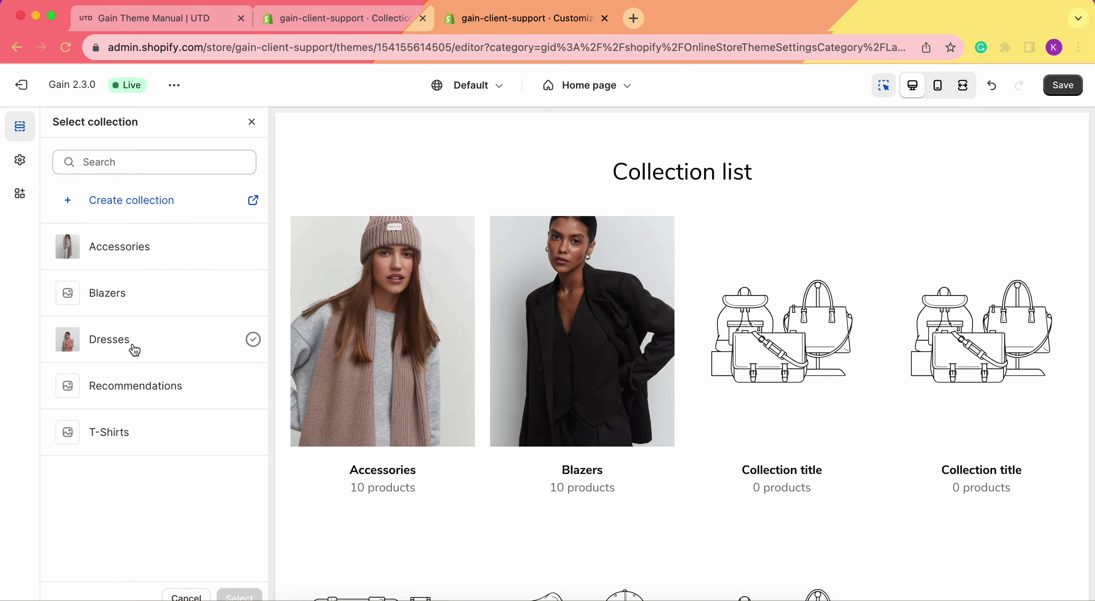
{"action": "left_click", "coordinate": [134, 350]}
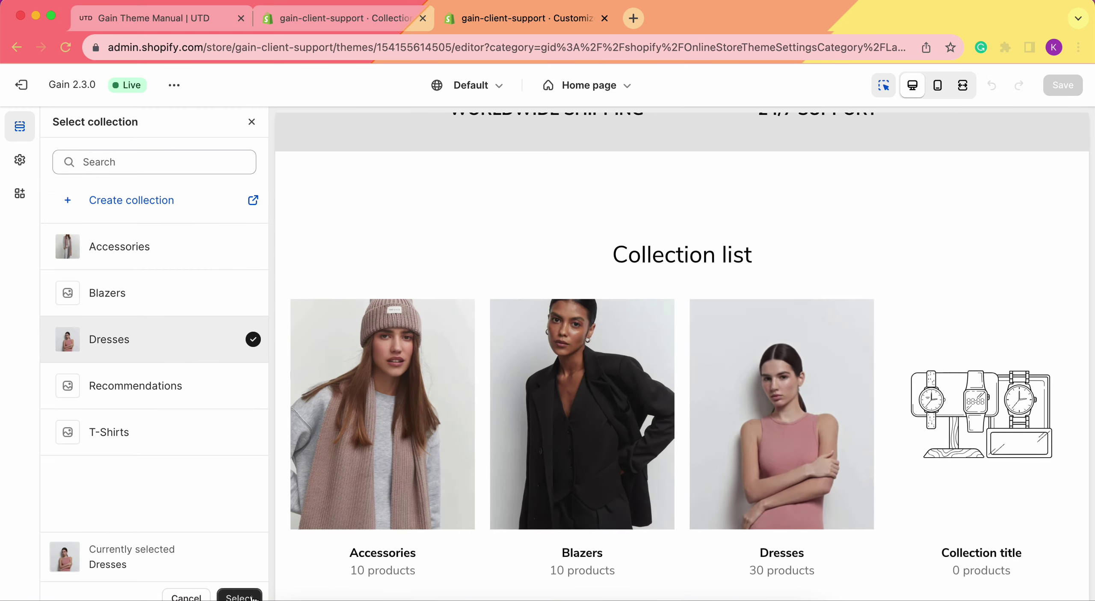
{"action": "left_click", "coordinate": [254, 598]}
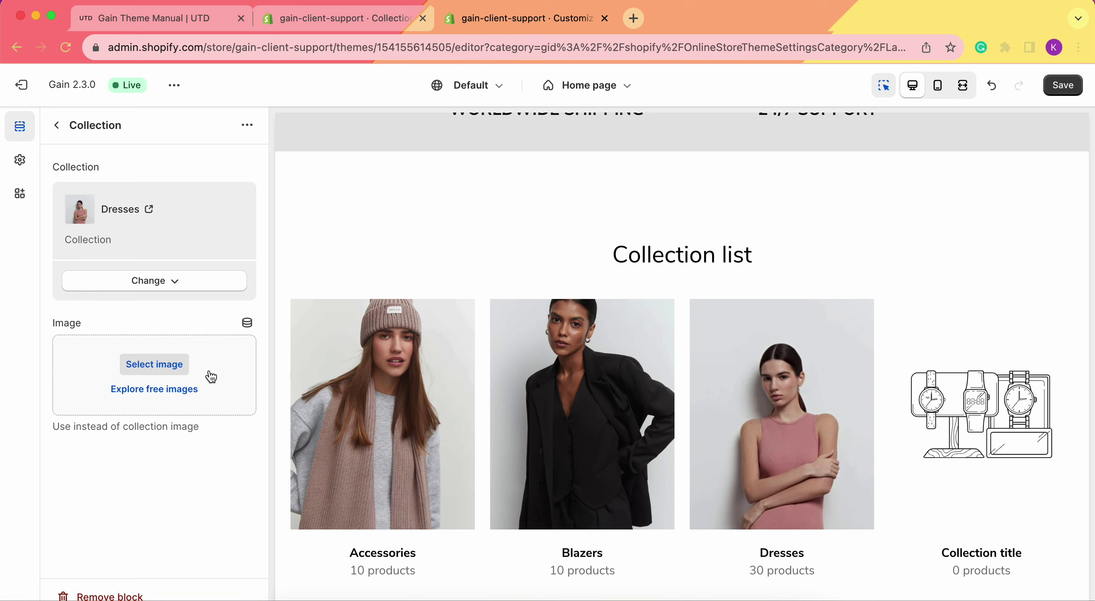
Assign the T-Shirts collection to the fourth block of the Collection list section and save the changes.
{"action": "left_click", "coordinate": [155, 363]}
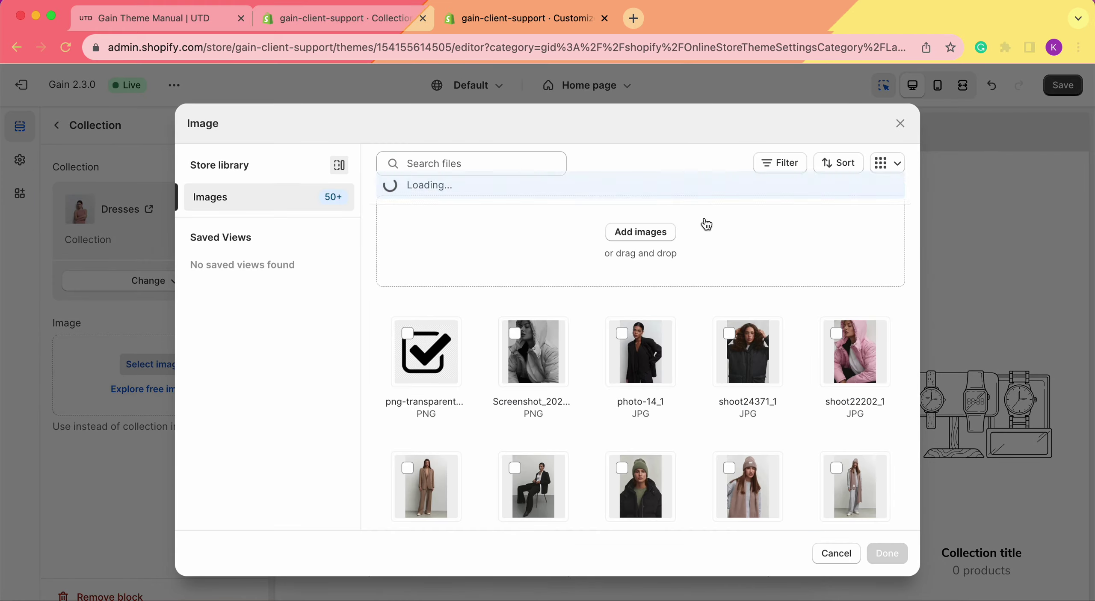
{"action": "left_click", "coordinate": [900, 125]}
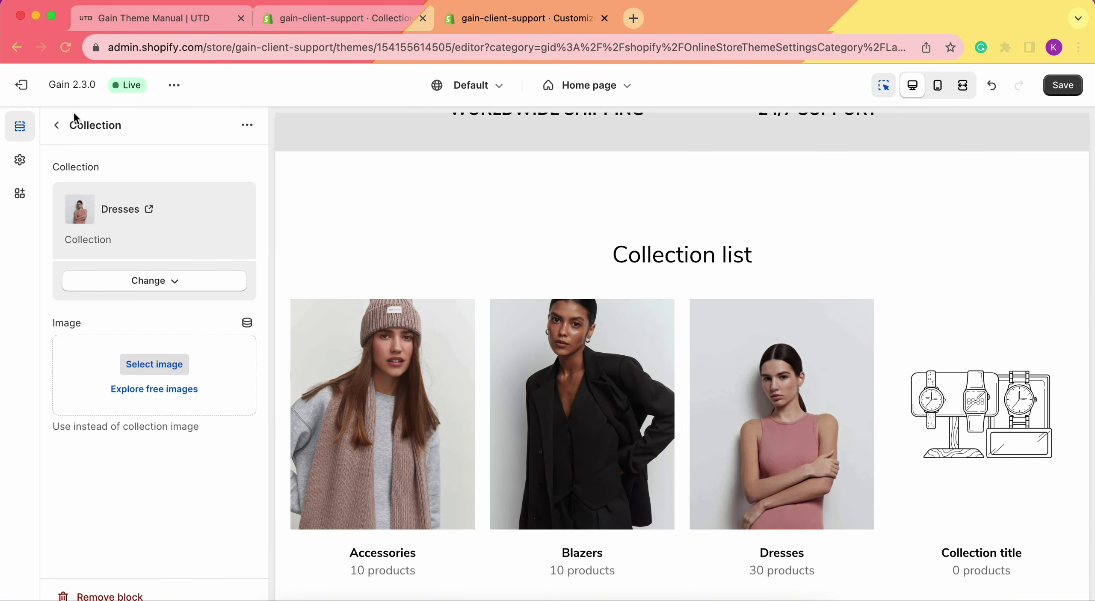
{"action": "left_click", "coordinate": [59, 126]}
{"action": "left_click", "coordinate": [208, 366]}
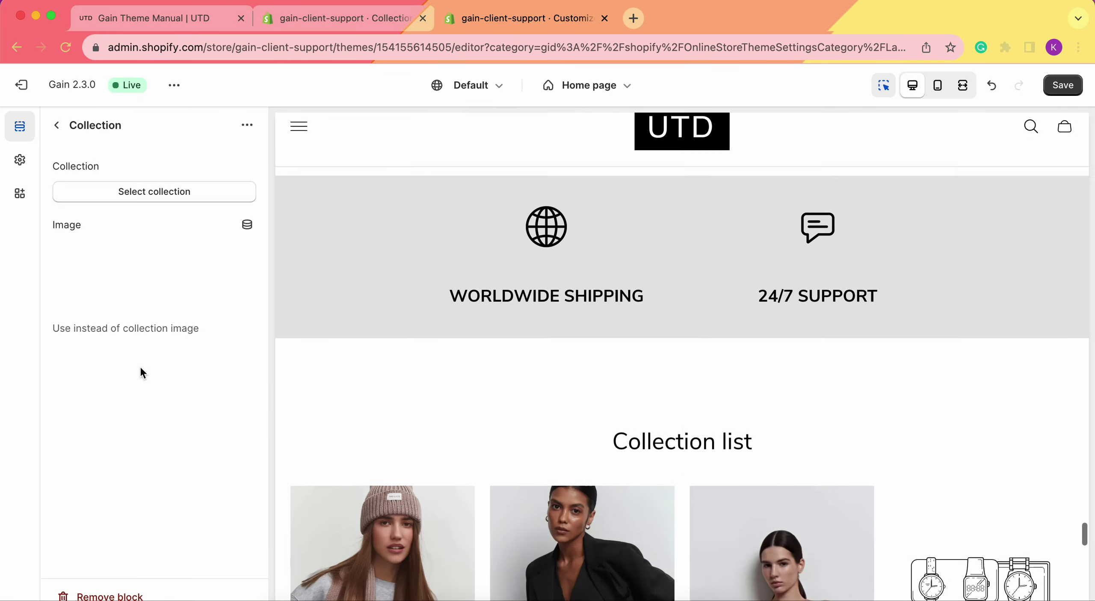
{"action": "left_click", "coordinate": [167, 193]}
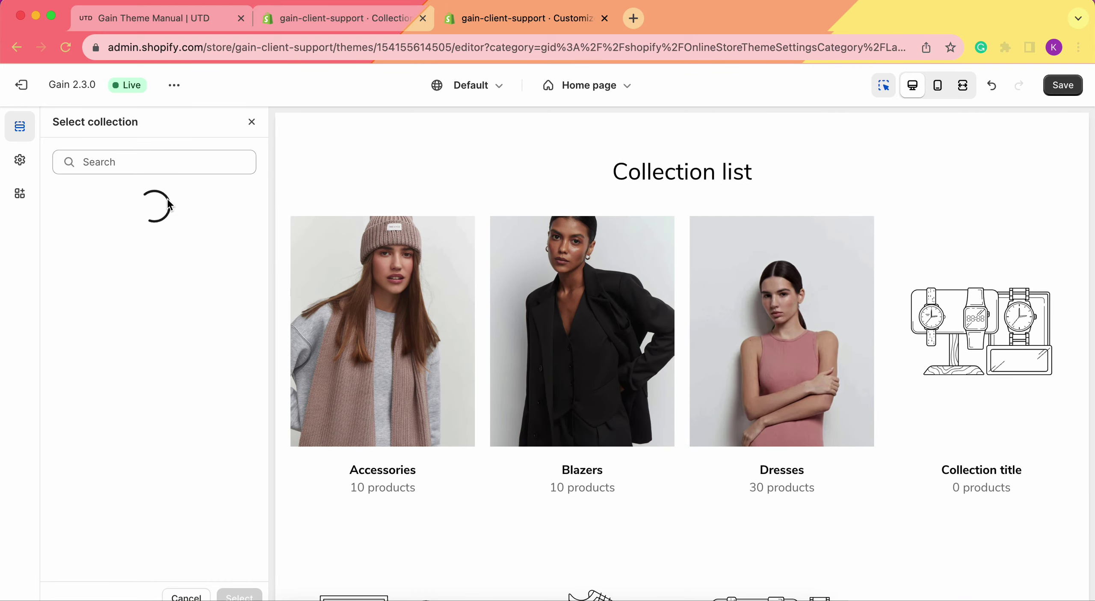
{"action": "left_click", "coordinate": [139, 430]}
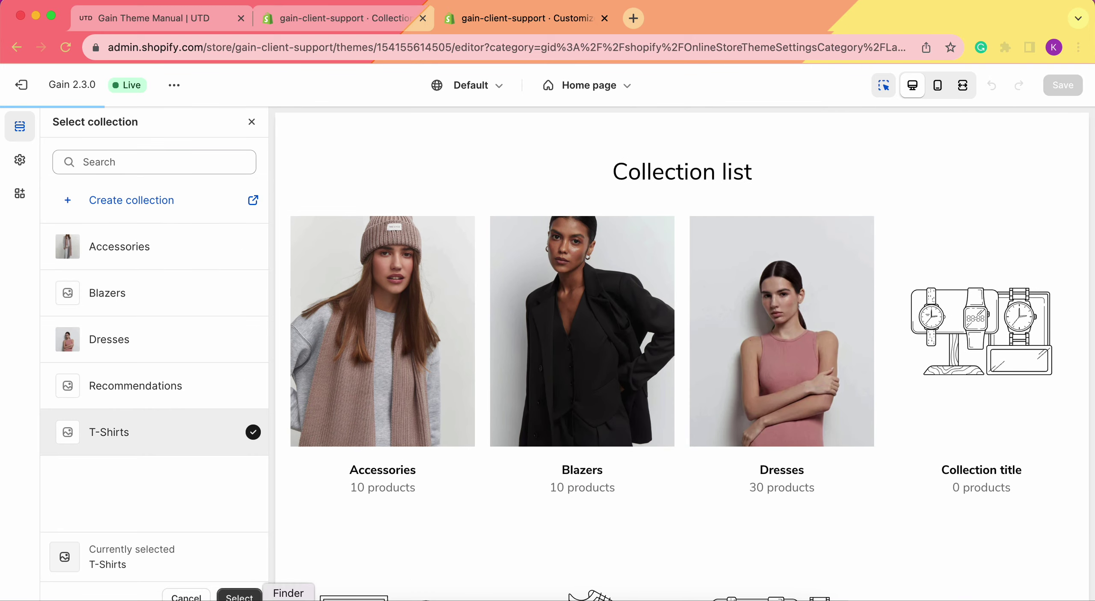
{"action": "left_click", "coordinate": [239, 595]}
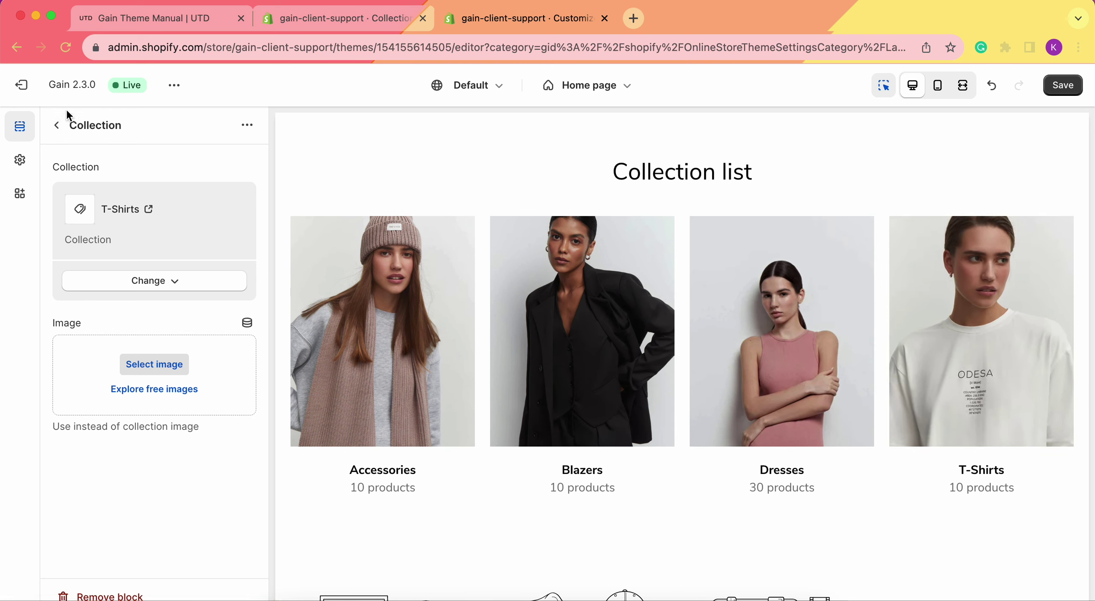
{"action": "left_click", "coordinate": [1064, 90]}
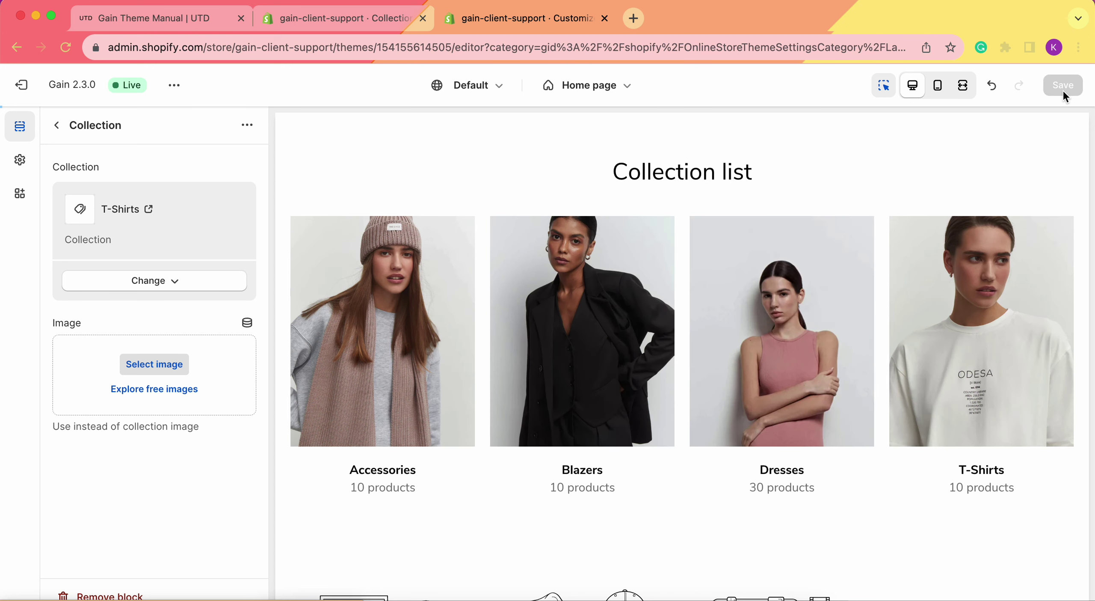
Hide the three unassigned Collection blocks in the Collection list section and move the Dresses block above Blazers.
{"action": "left_click", "coordinate": [59, 125]}
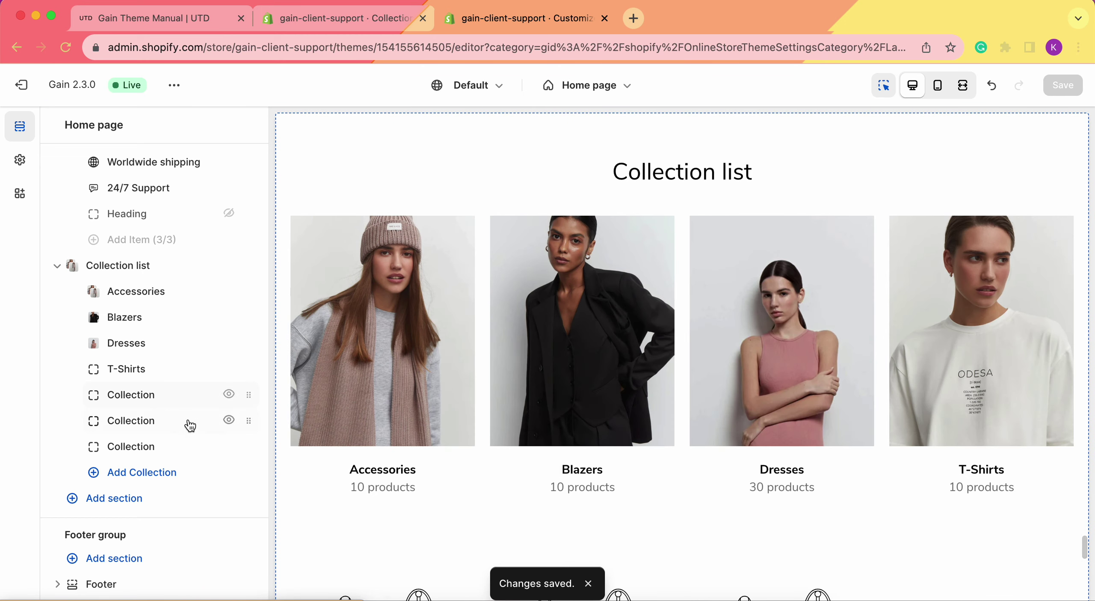
{"action": "left_click", "coordinate": [229, 394]}
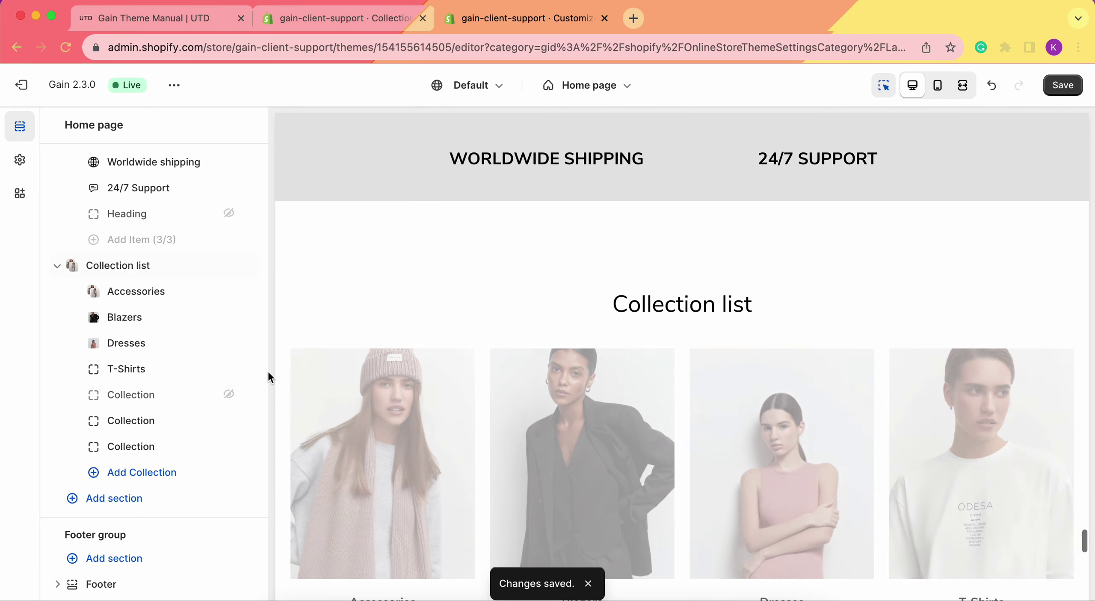
{"action": "scroll", "coordinate": [376, 414], "scroll_direction": "down", "scroll_amount": 4}
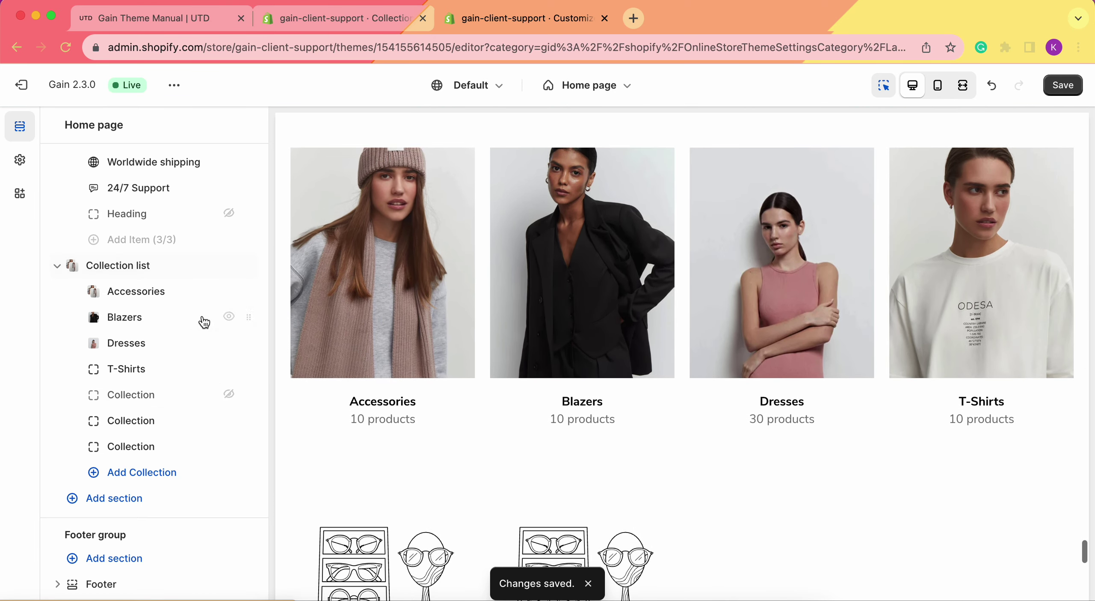
{"action": "scroll", "coordinate": [329, 425], "scroll_direction": "down", "scroll_amount": 1}
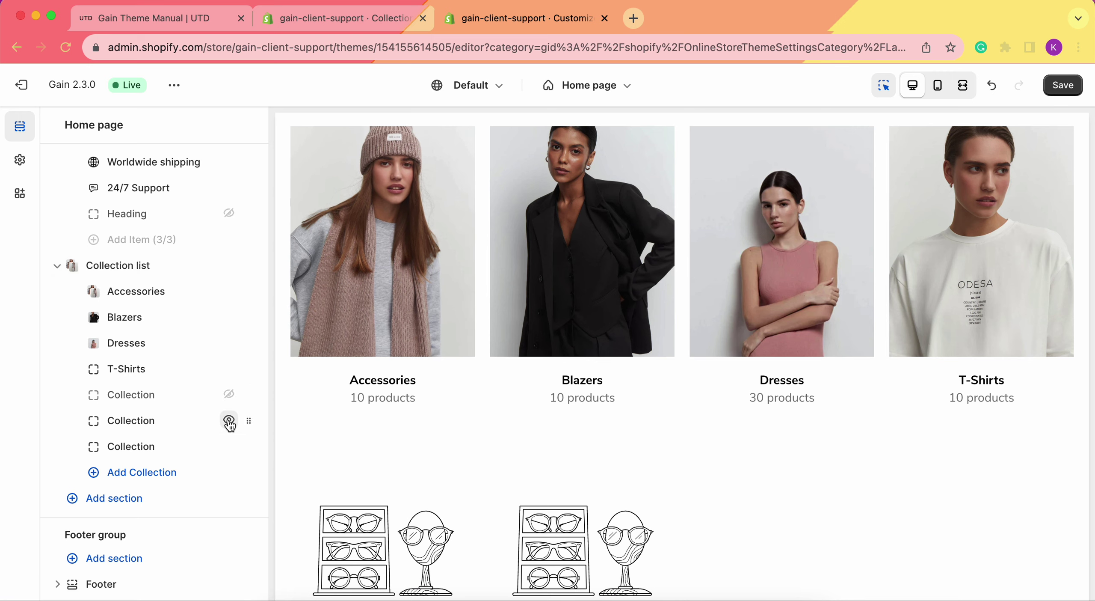
{"action": "left_click", "coordinate": [229, 420]}
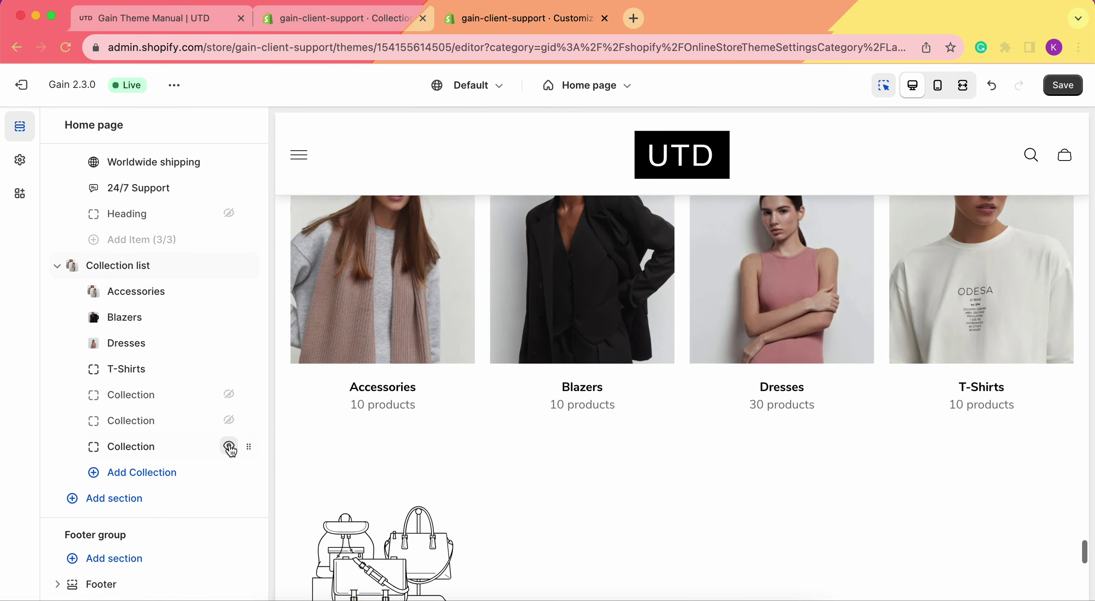
{"action": "left_click", "coordinate": [229, 447]}
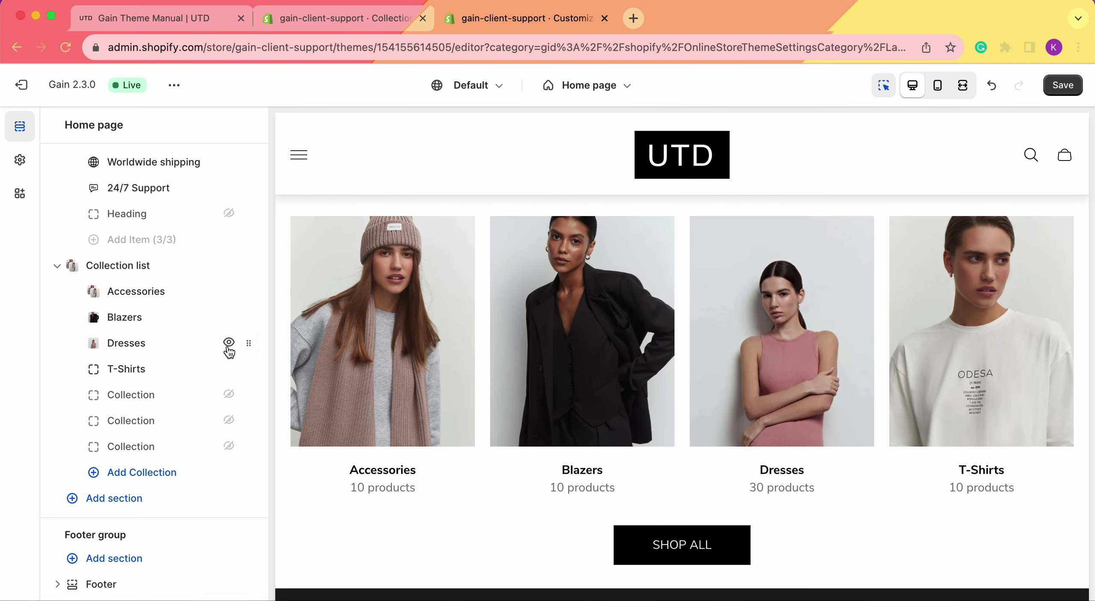
{"action": "left_click_drag", "start_coordinate": [249, 345], "coordinate": [229, 325]}
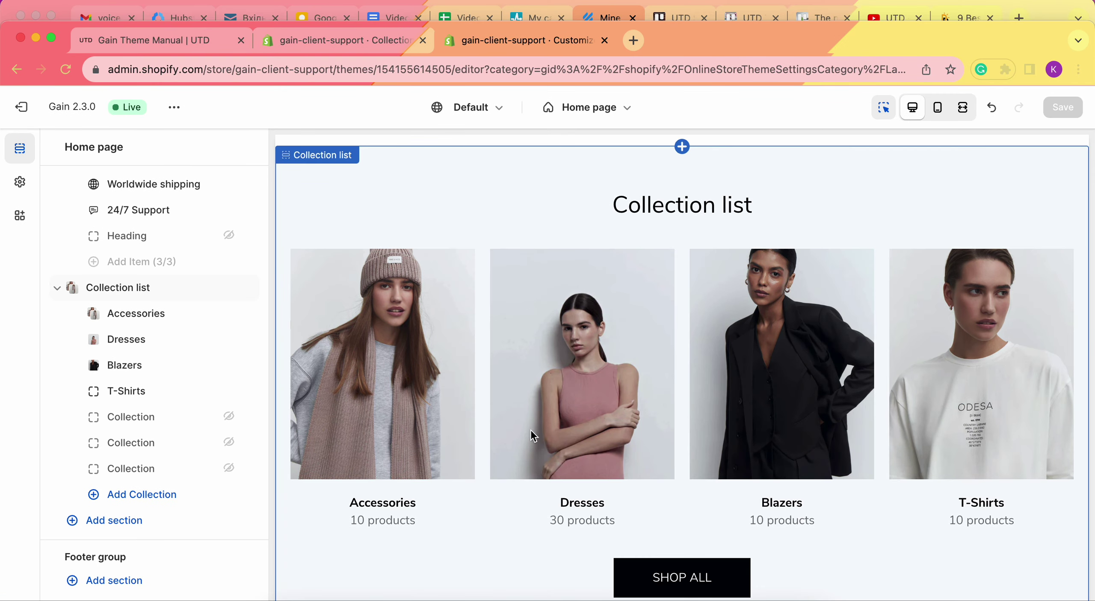
Try the Square and Landscape image aspect ratios for the Collection list section and set it back to Portrait.
{"action": "left_click", "coordinate": [112, 290]}
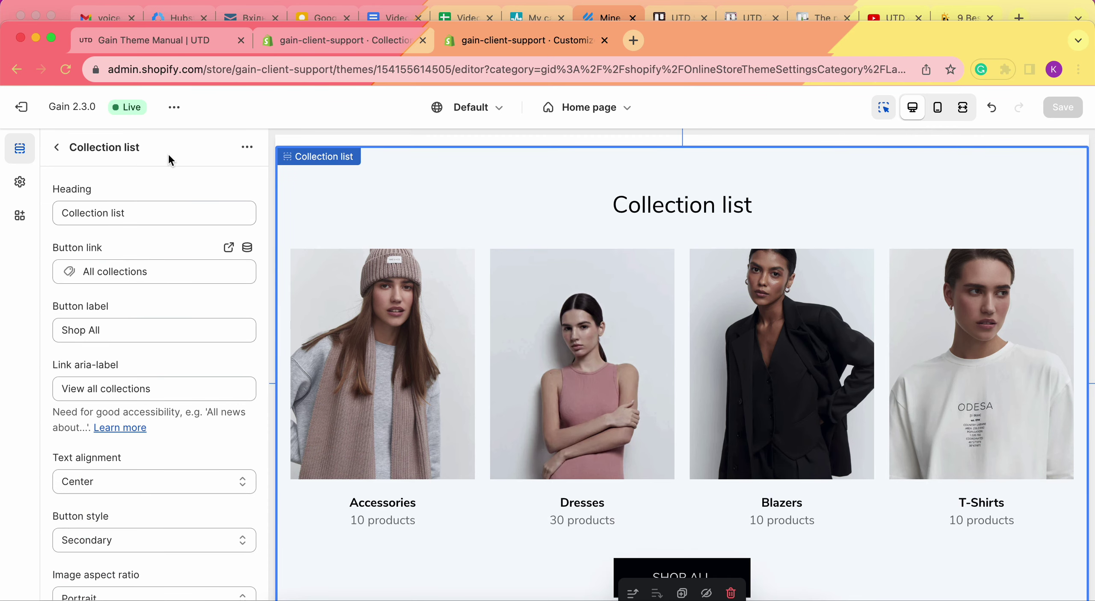
{"action": "scroll", "coordinate": [174, 219], "scroll_direction": "down", "scroll_amount": 6}
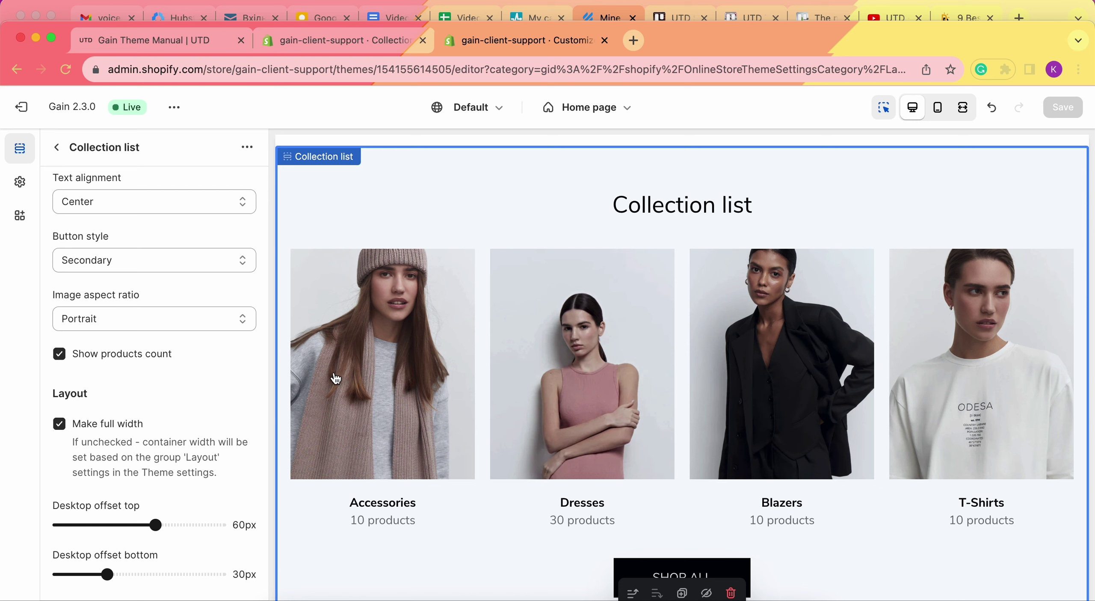
{"action": "left_click", "coordinate": [173, 322]}
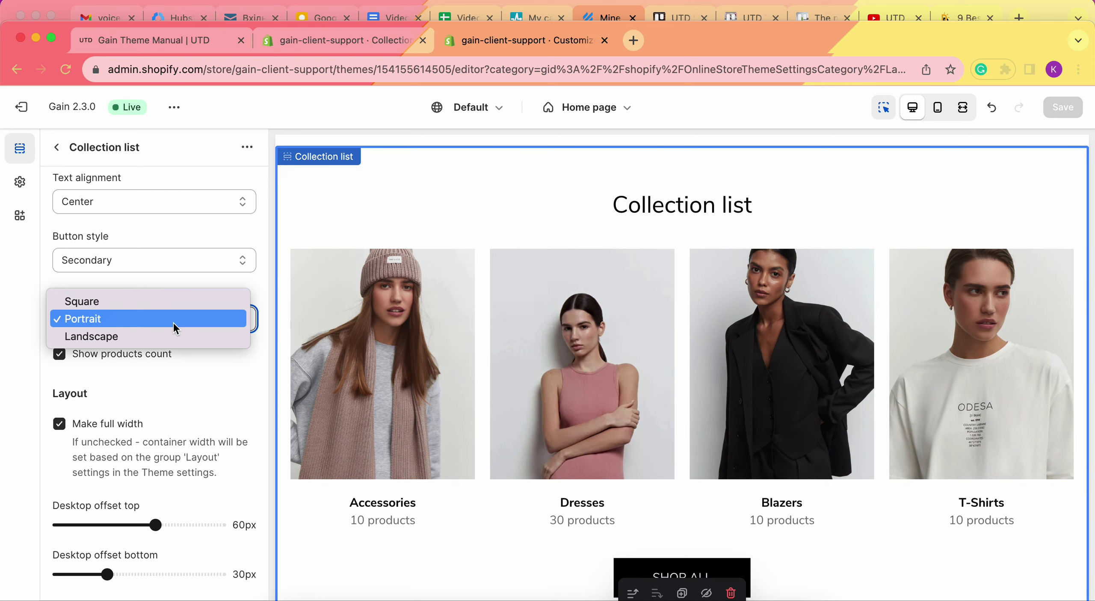
{"action": "left_click", "coordinate": [139, 302]}
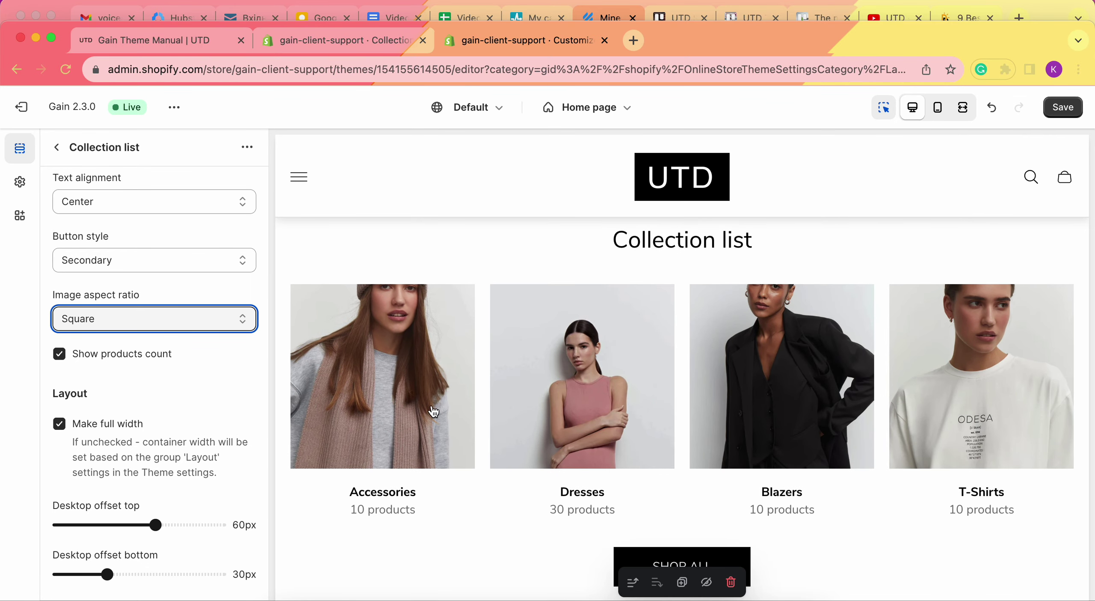
{"action": "left_click", "coordinate": [150, 320]}
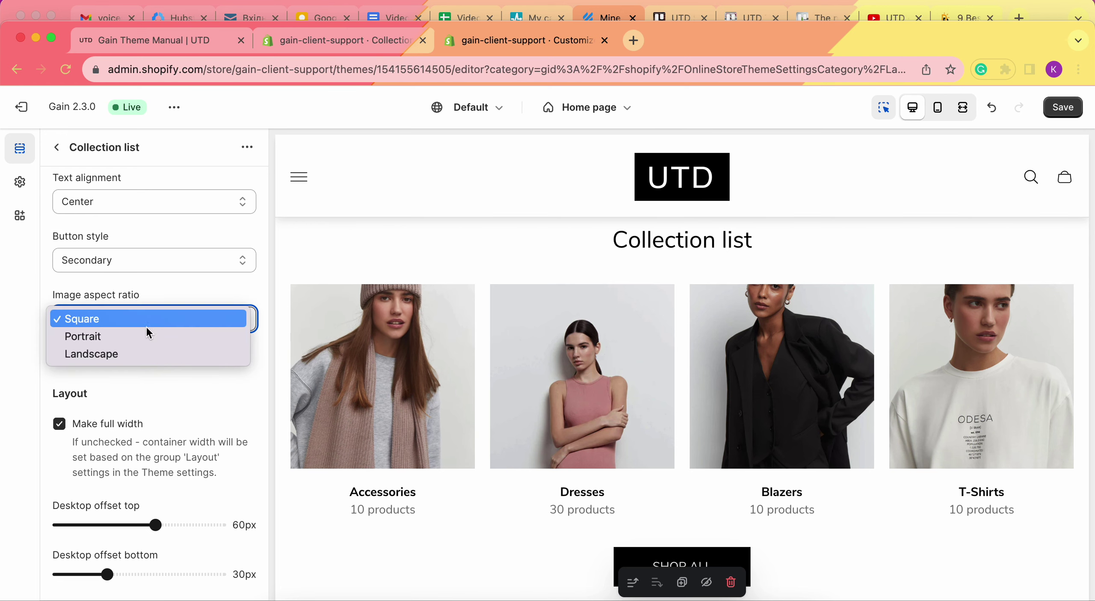
{"action": "left_click", "coordinate": [135, 355]}
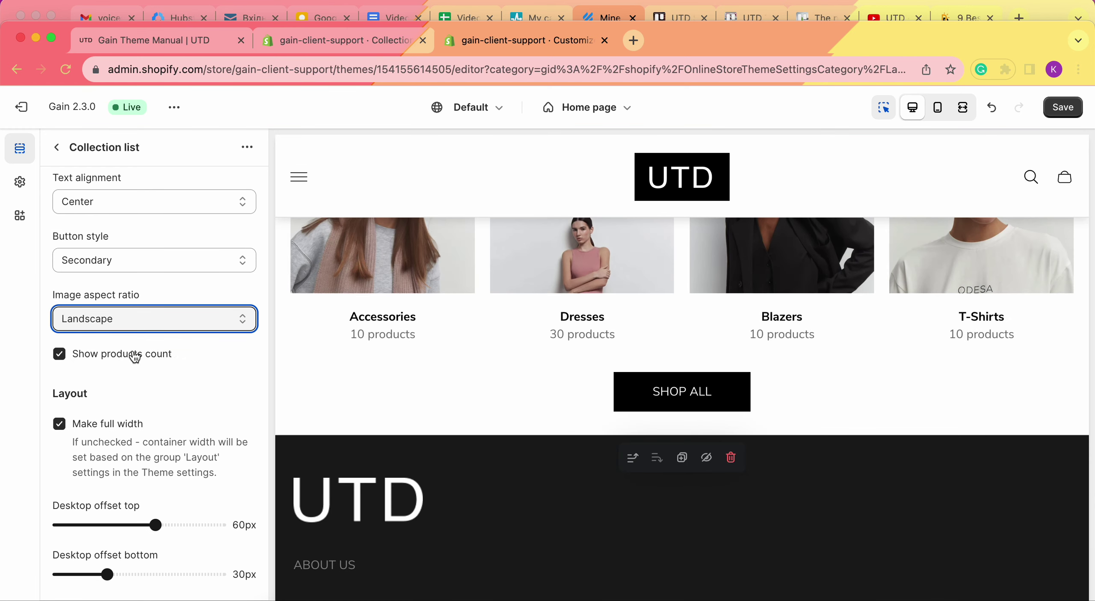
{"action": "scroll", "coordinate": [481, 440], "scroll_direction": "up", "scroll_amount": 5}
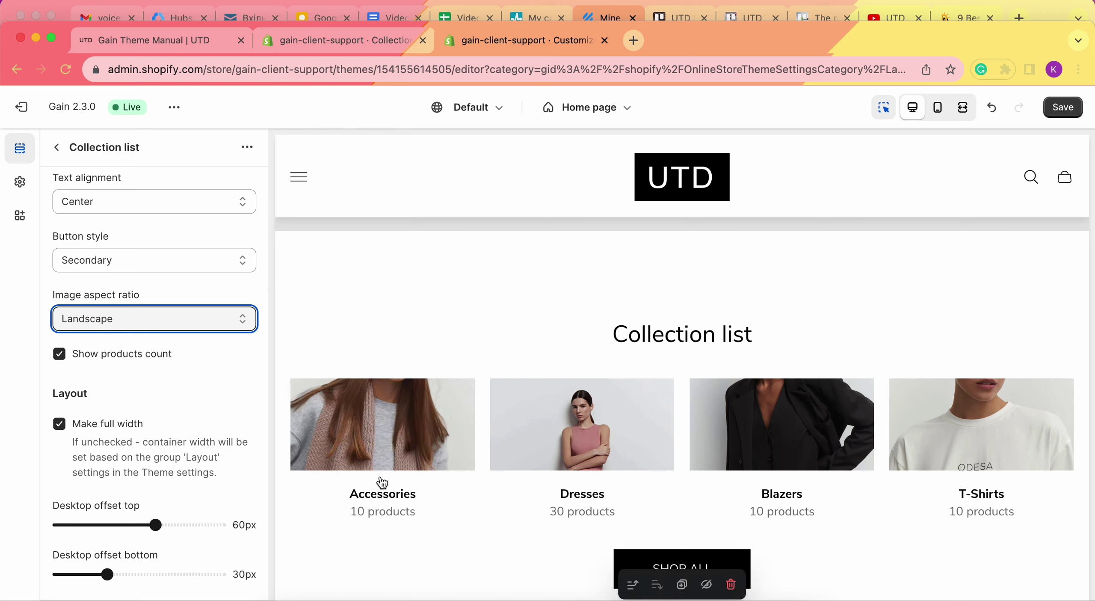
{"action": "left_click", "coordinate": [159, 318]}
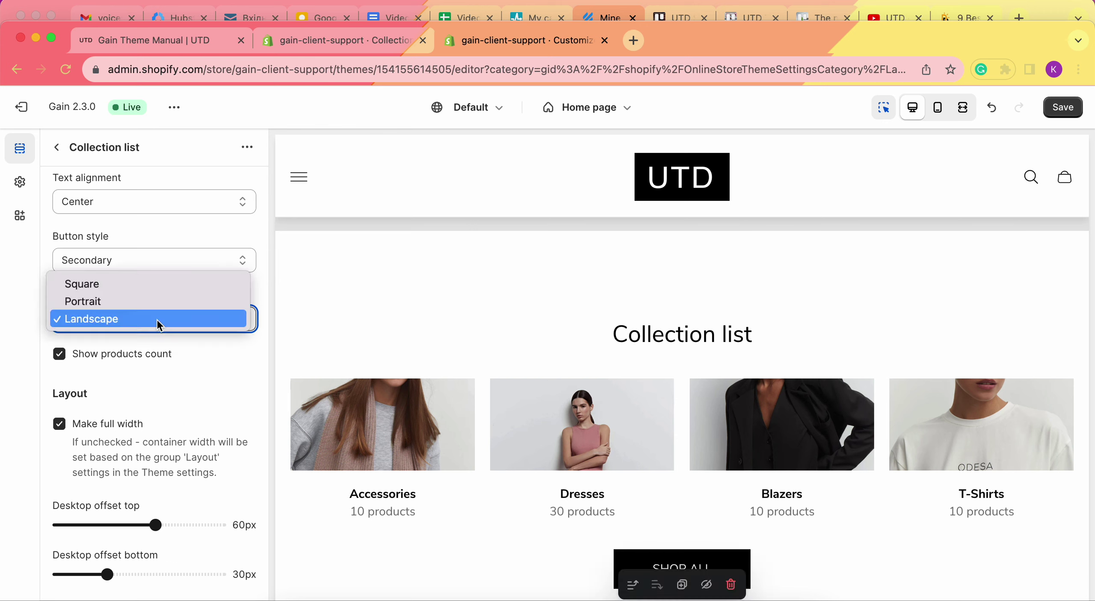
{"action": "left_click", "coordinate": [138, 304]}
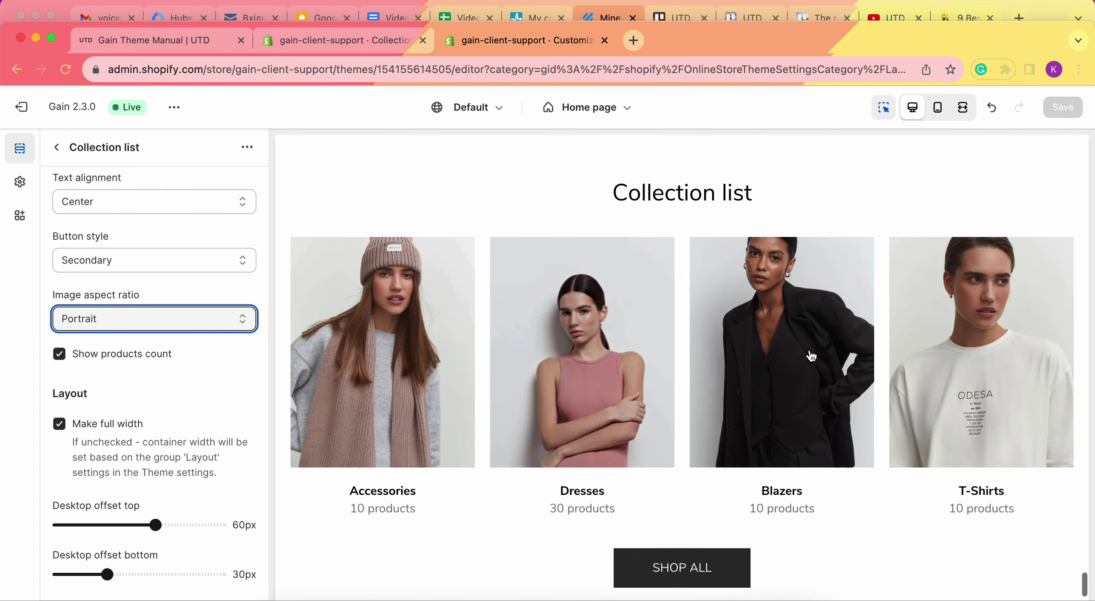
Leave the section settings, open the Collections list page template and look through its collections down to the footer.
{"action": "left_click", "coordinate": [58, 148]}
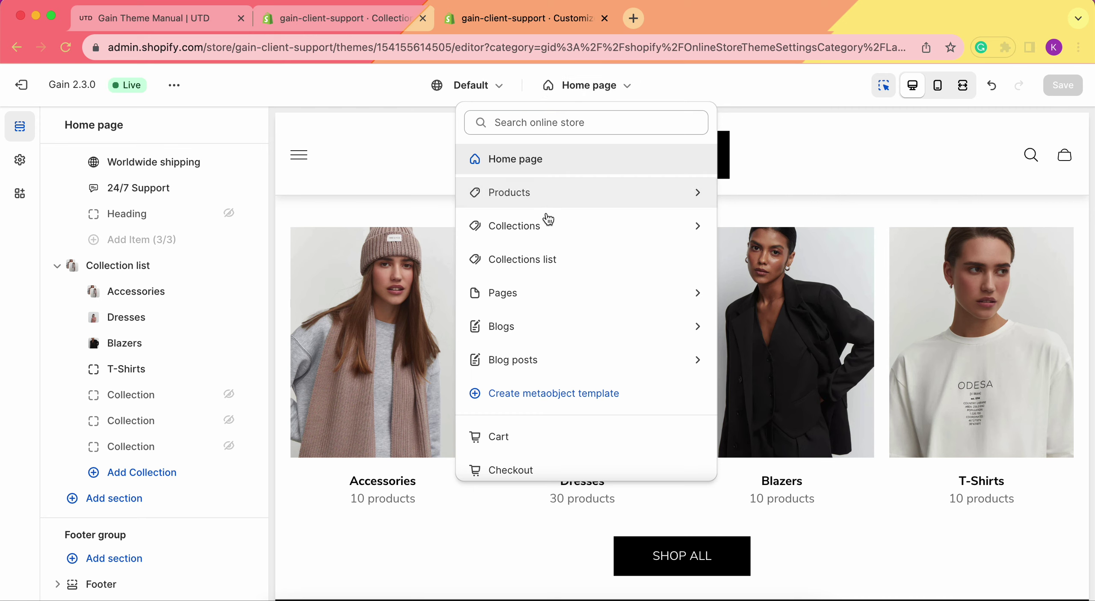
{"action": "left_click", "coordinate": [557, 261]}
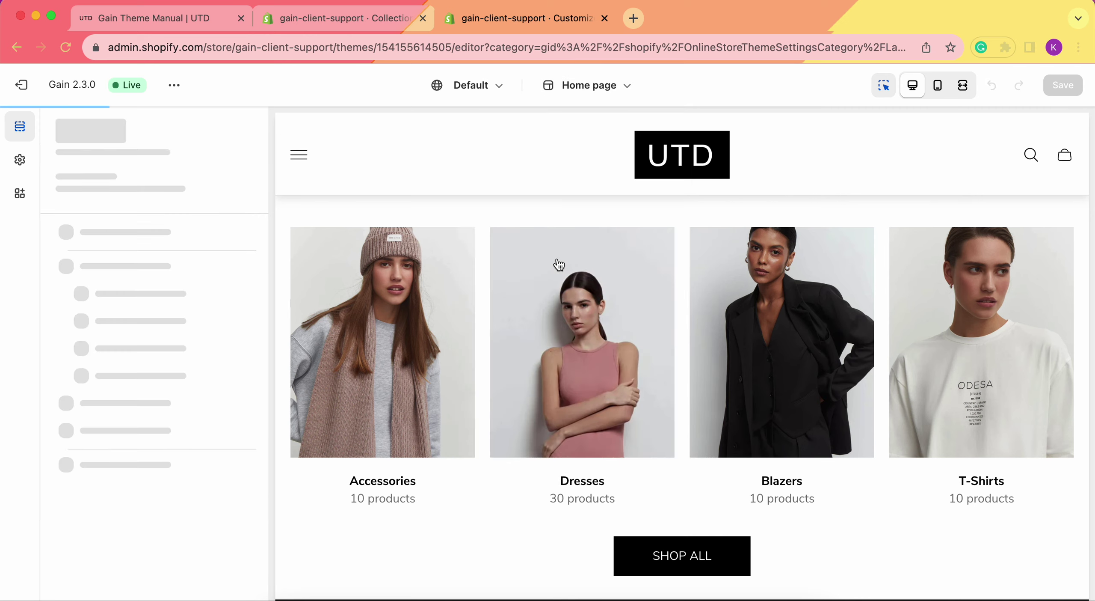
{"action": "scroll", "coordinate": [779, 342], "scroll_direction": "down", "scroll_amount": 7}
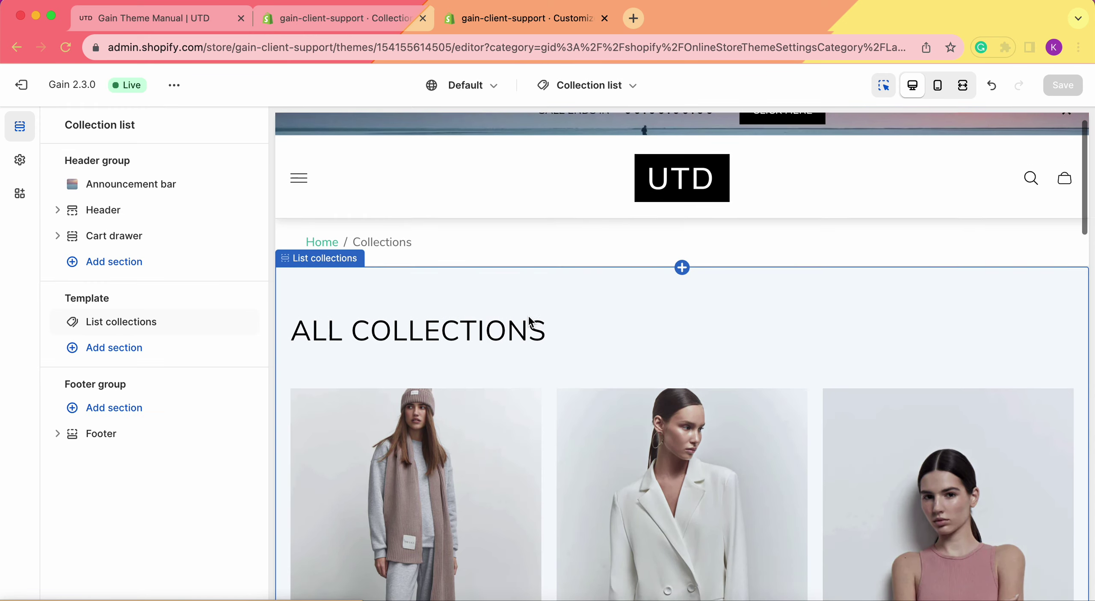
{"action": "scroll", "coordinate": [780, 339], "scroll_direction": "down", "scroll_amount": 10}
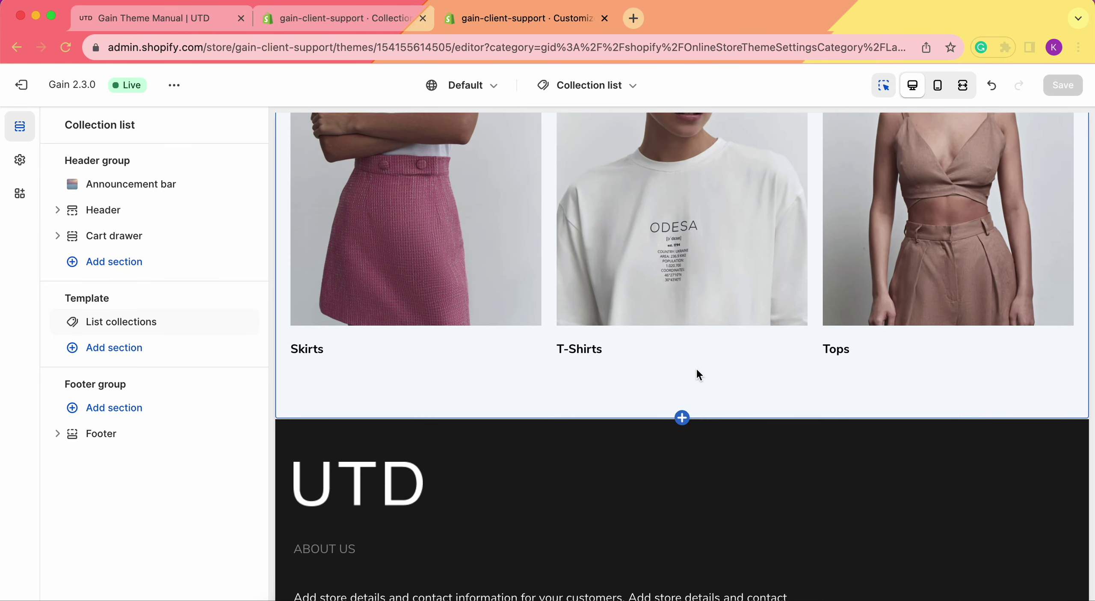
Browse the sections available for the Collection list template and close the list without adding one.
{"action": "left_click", "coordinate": [133, 354]}
{"action": "scroll", "coordinate": [364, 428], "scroll_direction": "down", "scroll_amount": 2}
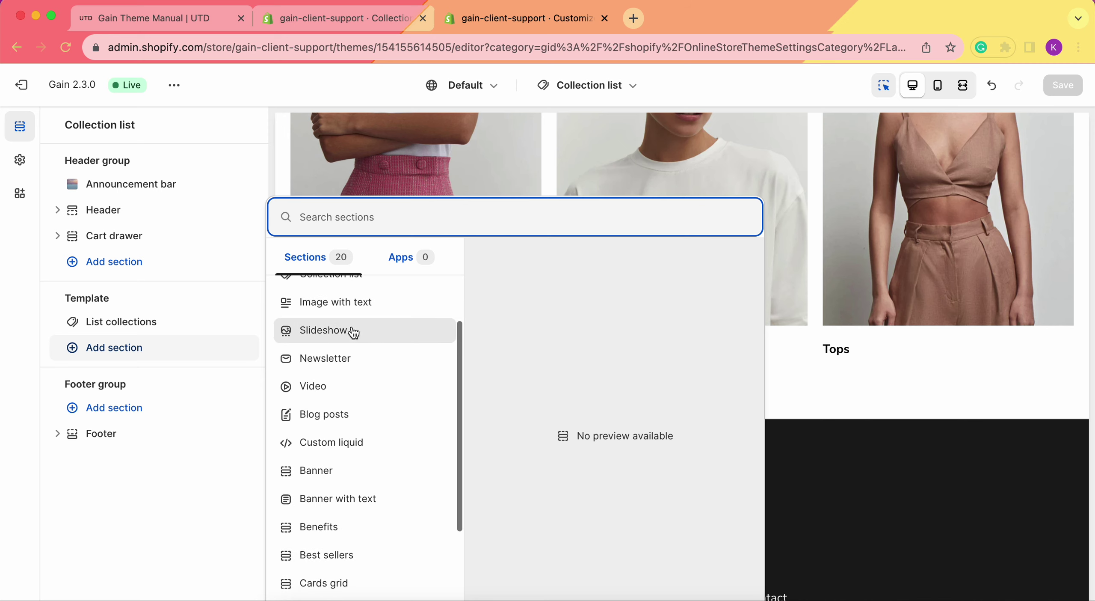
{"action": "scroll", "coordinate": [351, 330], "scroll_direction": "down", "scroll_amount": 2}
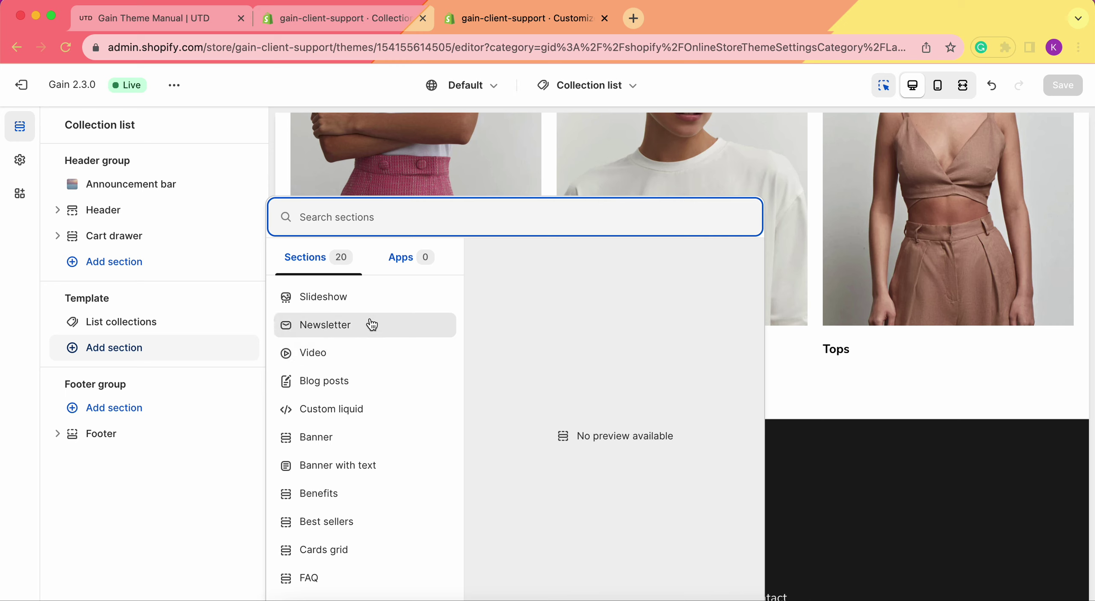
{"action": "scroll", "coordinate": [368, 372], "scroll_direction": "down", "scroll_amount": 2}
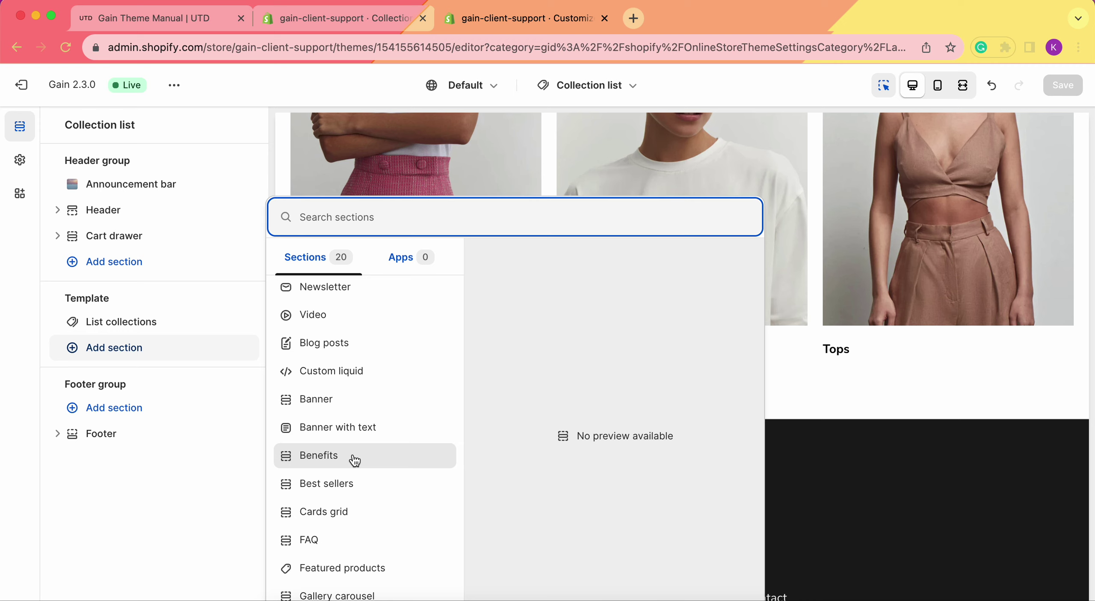
{"action": "left_click", "coordinate": [98, 481]}
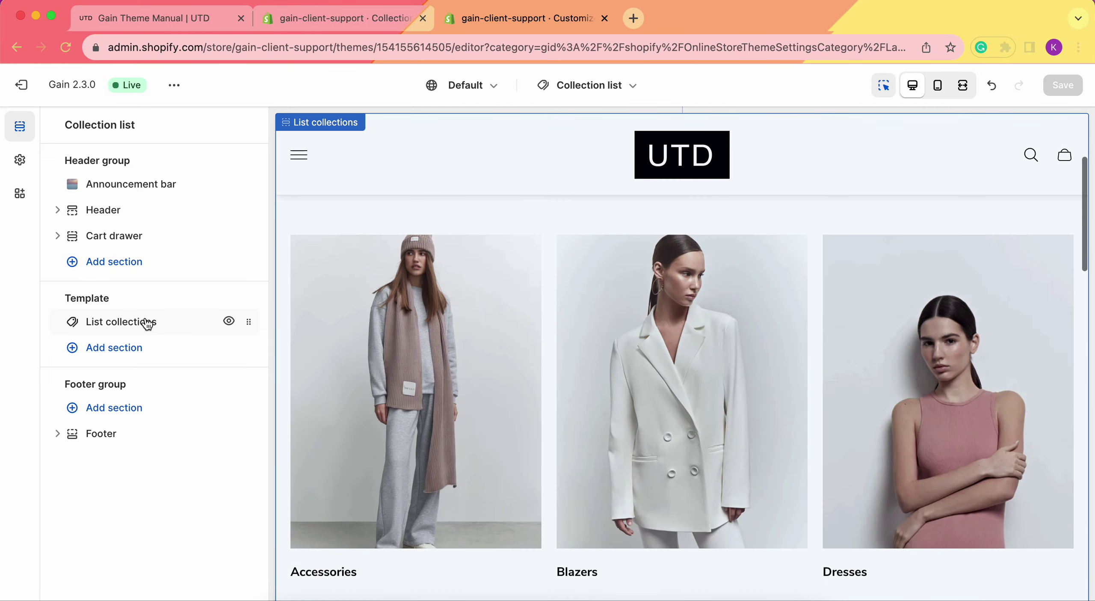
Open the settings of the List collections section and look through the collections grid in the preview.
{"action": "left_click", "coordinate": [147, 321]}
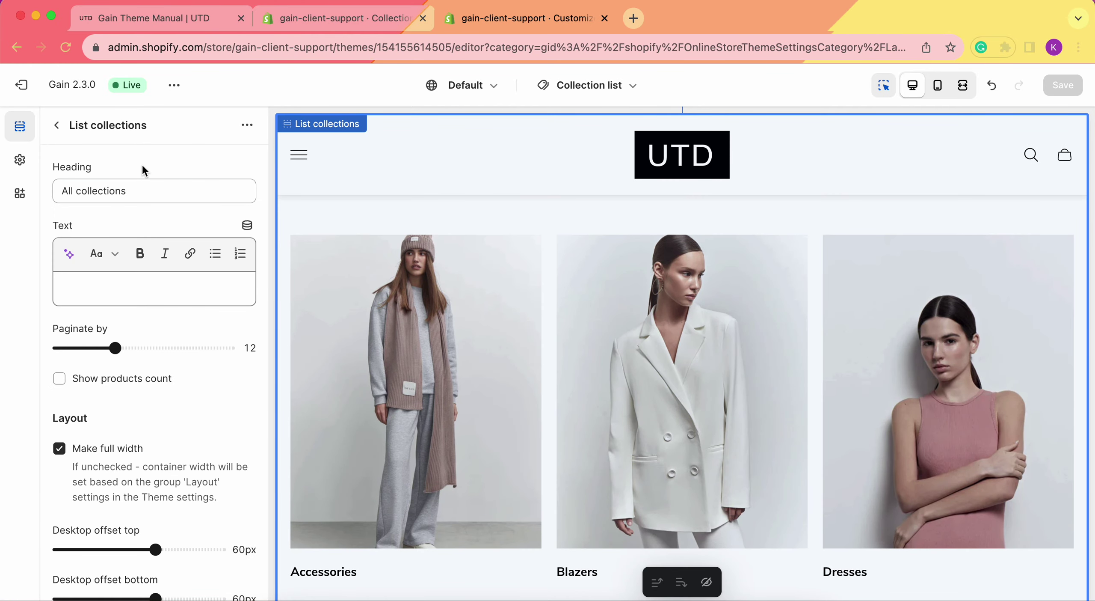
{"action": "scroll", "coordinate": [422, 281], "scroll_direction": "up", "scroll_amount": 3}
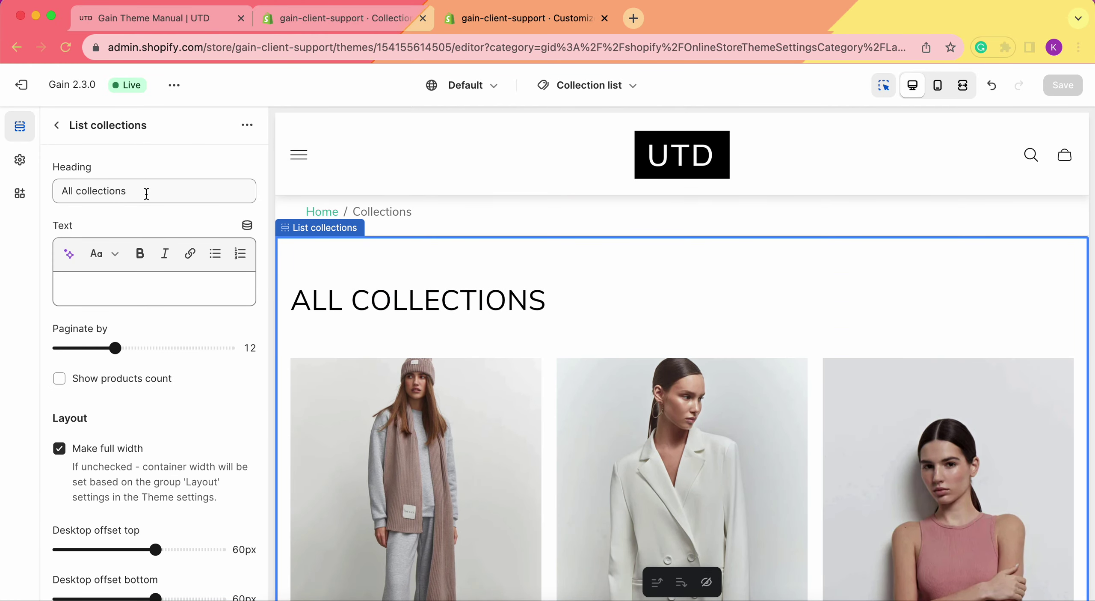
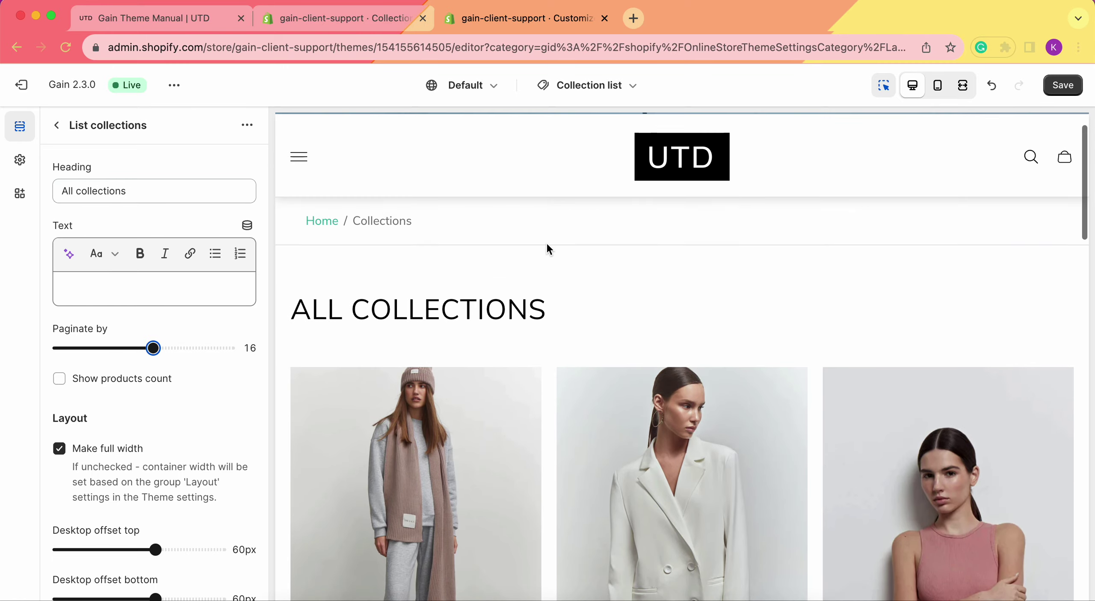
{"action": "scroll", "coordinate": [547, 249], "scroll_direction": "down", "scroll_amount": 15}
{"action": "scroll", "coordinate": [546, 241], "scroll_direction": "up", "scroll_amount": 10}
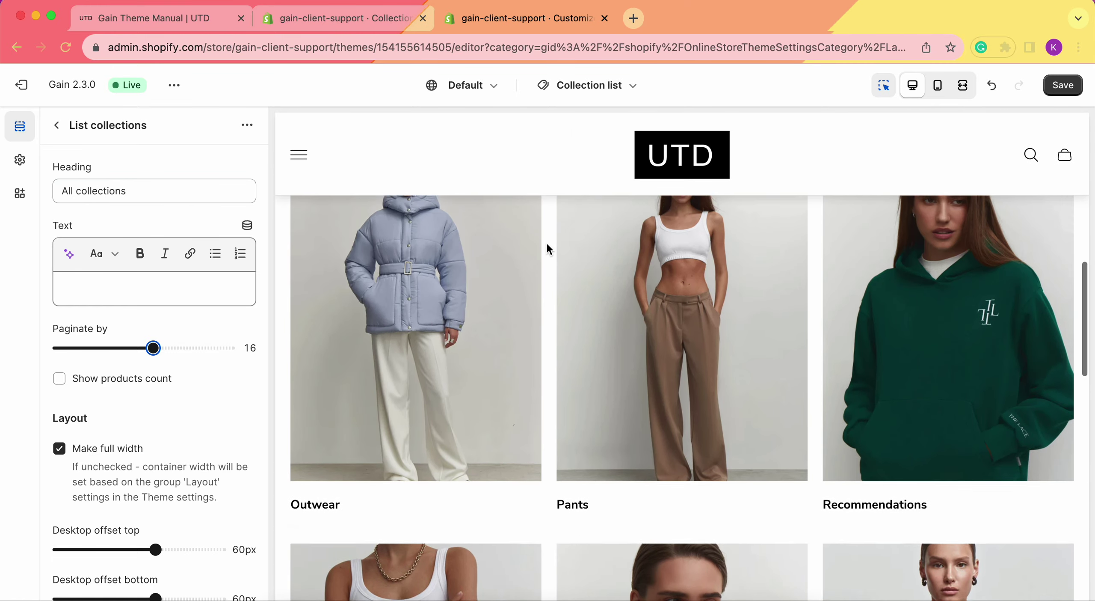
Set the List collections section to paginate by 6, check the pagination in the preview, and save the theme.
{"action": "left_click", "coordinate": [59, 348]}
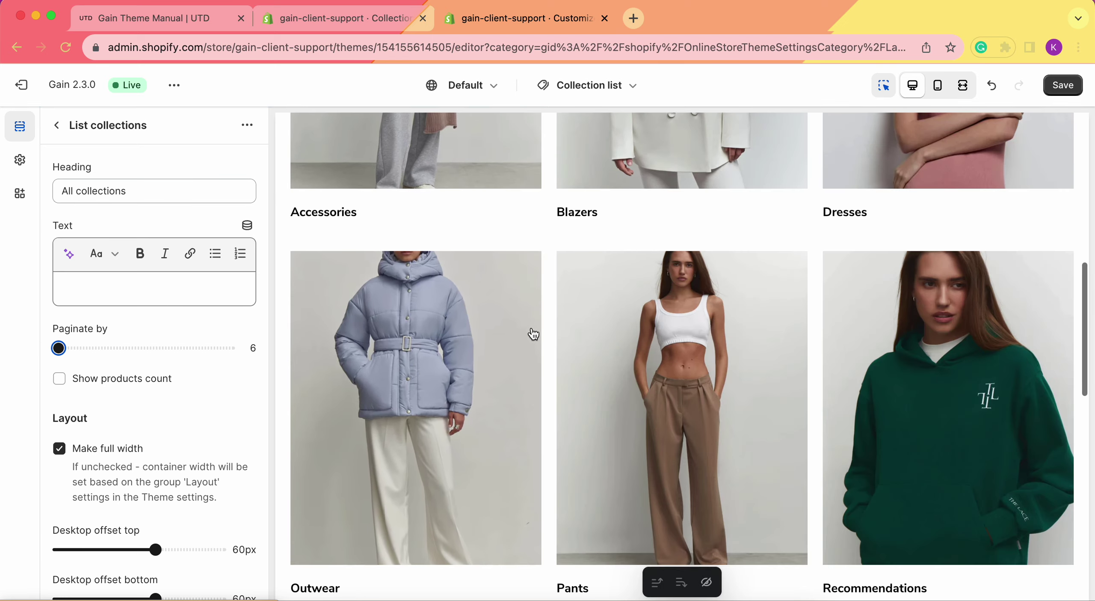
{"action": "scroll", "coordinate": [533, 335], "scroll_direction": "up", "scroll_amount": 5}
{"action": "scroll", "coordinate": [533, 334], "scroll_direction": "down", "scroll_amount": 8}
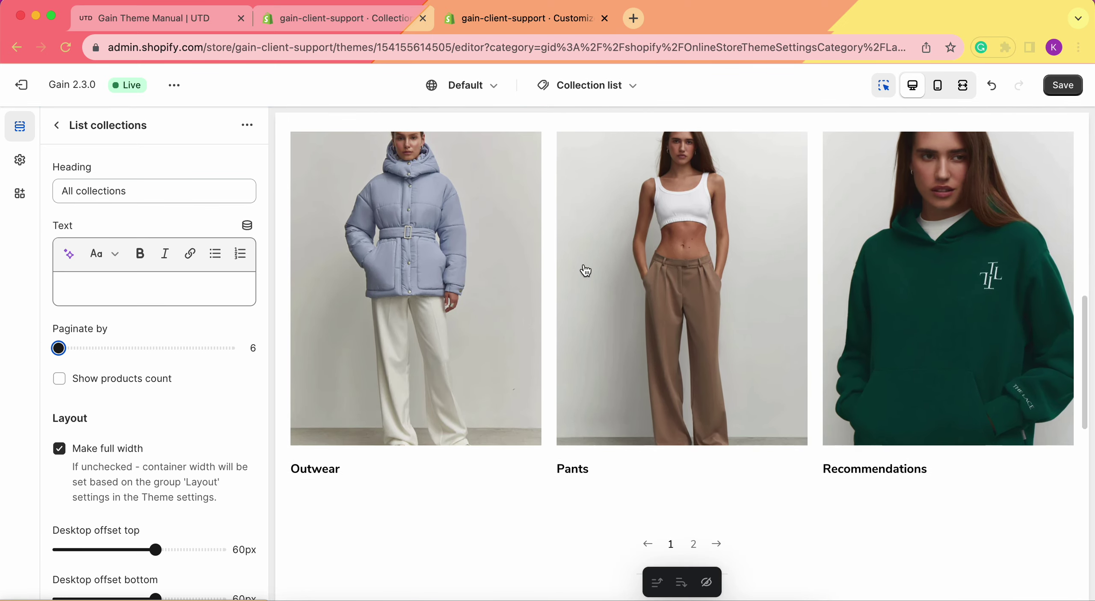
{"action": "left_click", "coordinate": [1063, 88]}
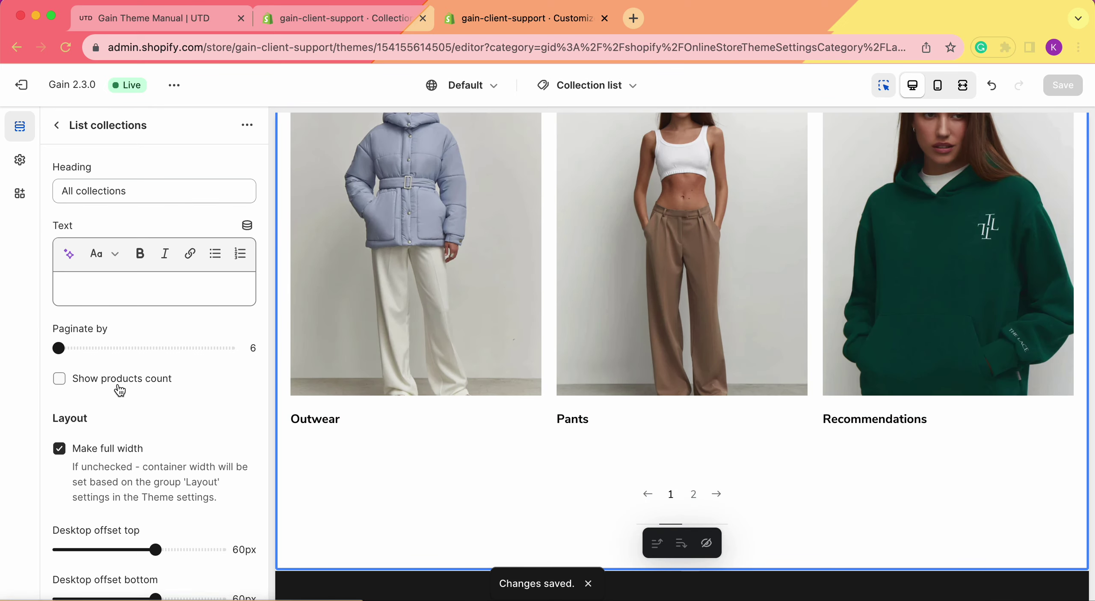
Turn on the products count for the List collections section, check it under the collection names, and save the theme.
{"action": "scroll", "coordinate": [564, 322], "scroll_direction": "up", "scroll_amount": 10}
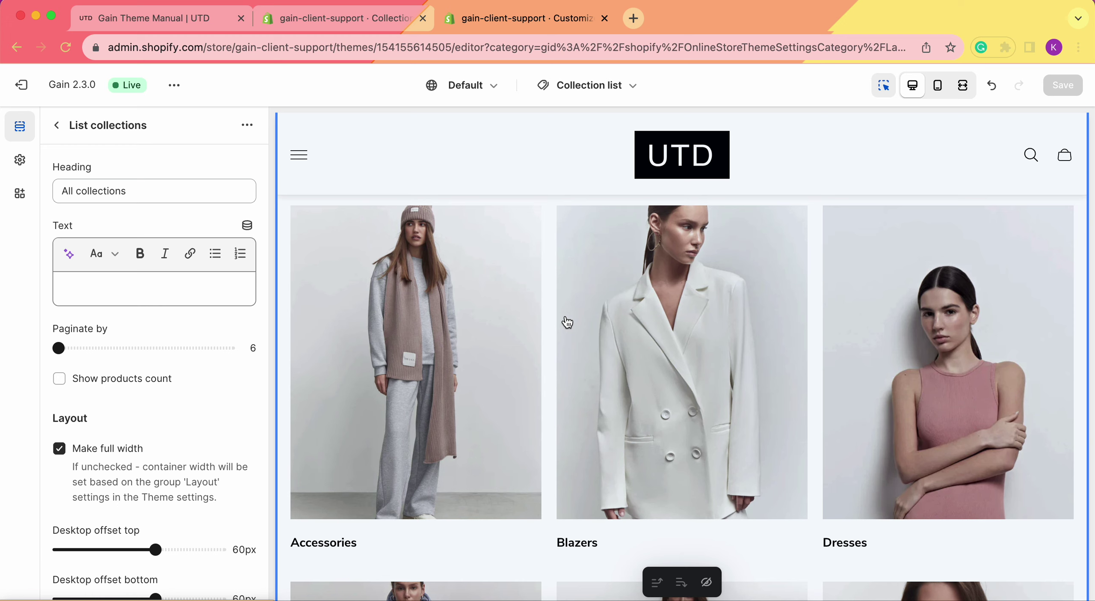
{"action": "left_click", "coordinate": [59, 378]}
{"action": "scroll", "coordinate": [598, 410], "scroll_direction": "down", "scroll_amount": 3}
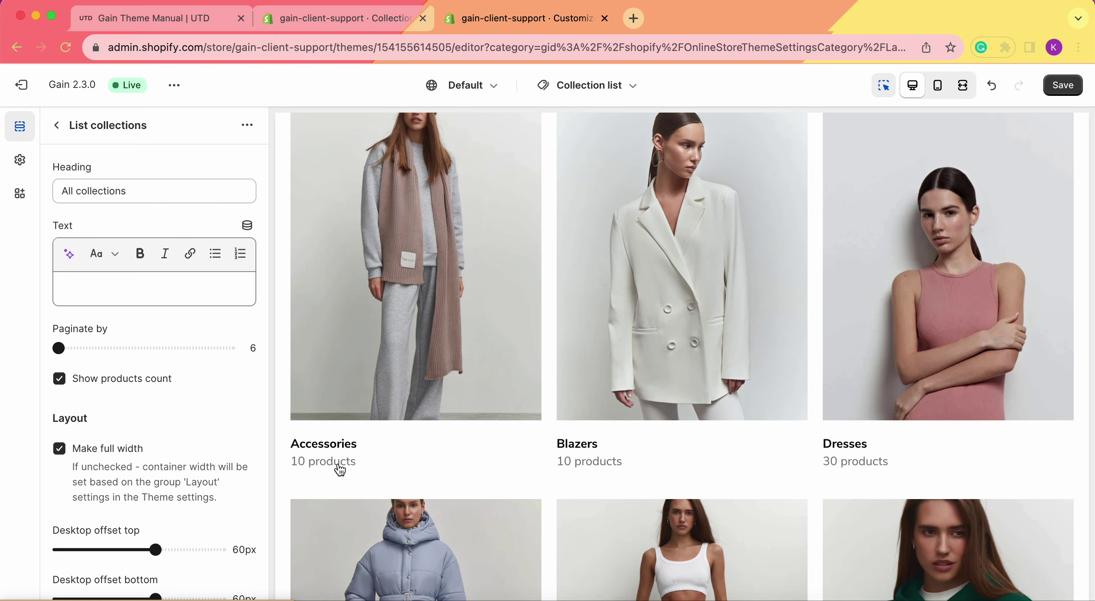
{"action": "scroll", "coordinate": [884, 311], "scroll_direction": "up", "scroll_amount": 5}
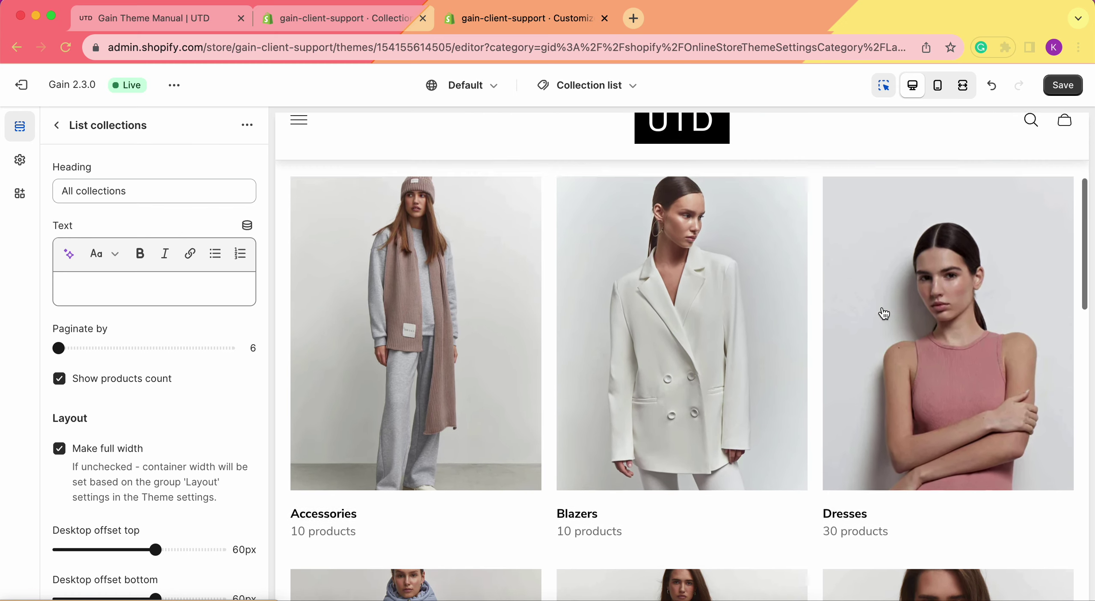
{"action": "scroll", "coordinate": [623, 308], "scroll_direction": "down", "scroll_amount": 5}
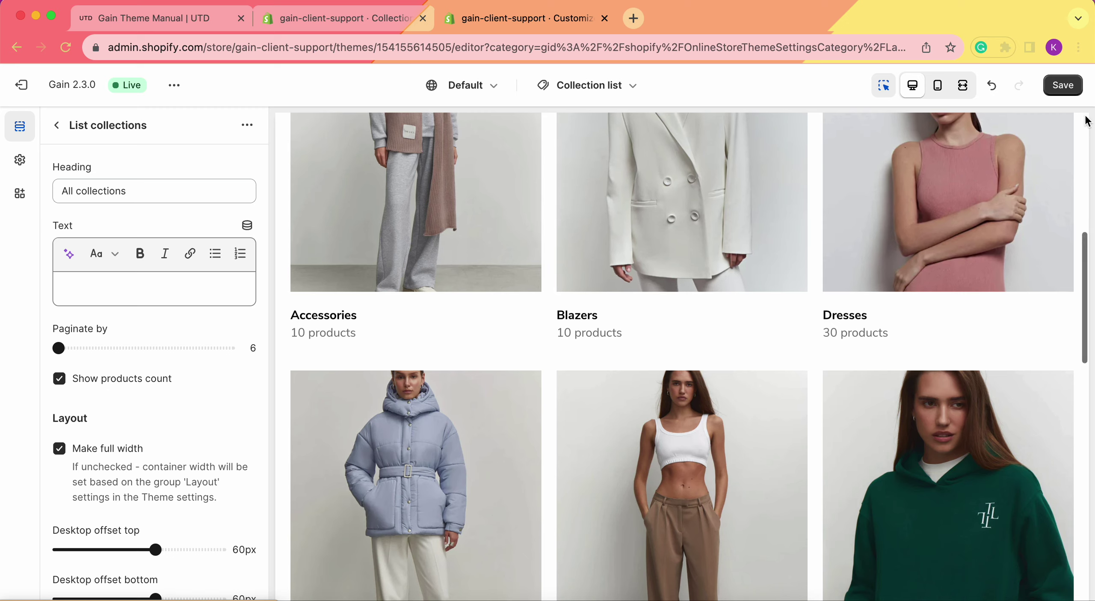
{"action": "left_click", "coordinate": [1068, 95]}
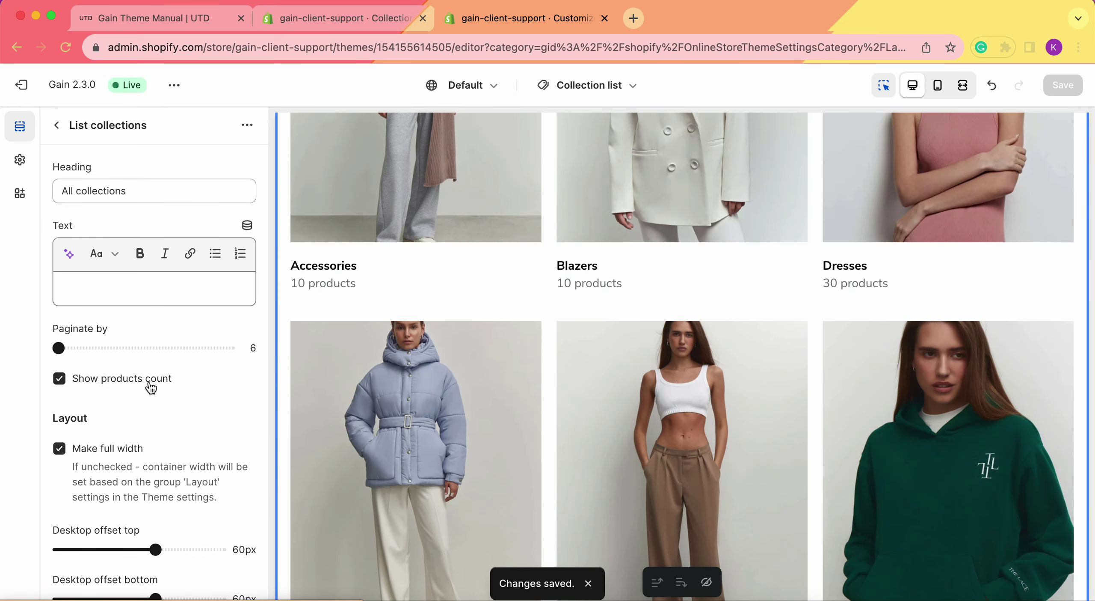
Look through the List collections layout settings, and view the live store's home page down to its Collection list section.
{"action": "scroll", "coordinate": [150, 387], "scroll_direction": "down", "scroll_amount": 1}
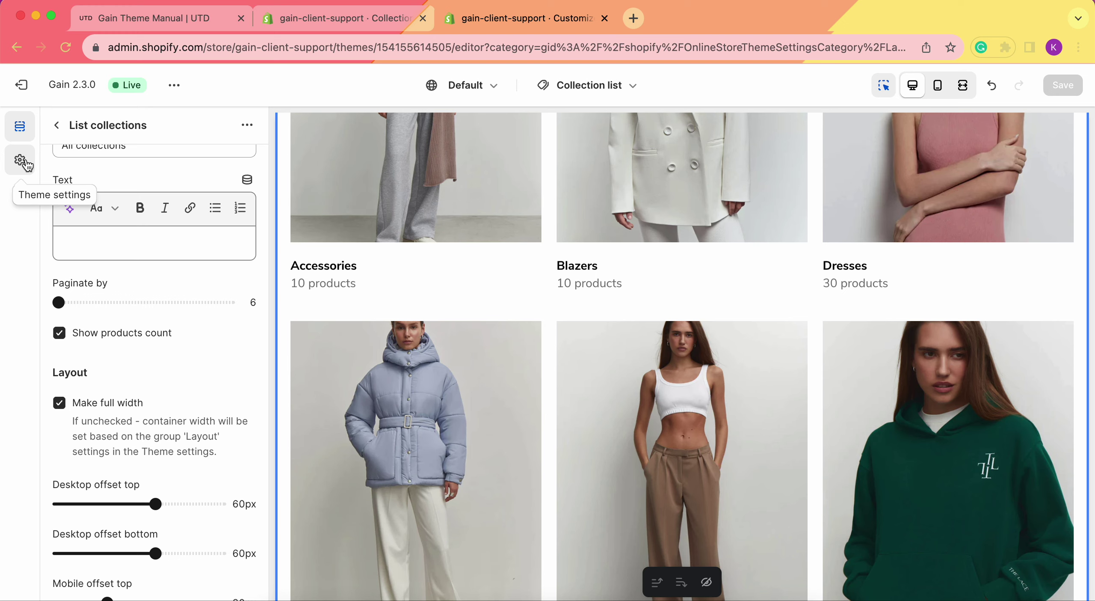
{"action": "scroll", "coordinate": [162, 385], "scroll_direction": "down", "scroll_amount": 3}
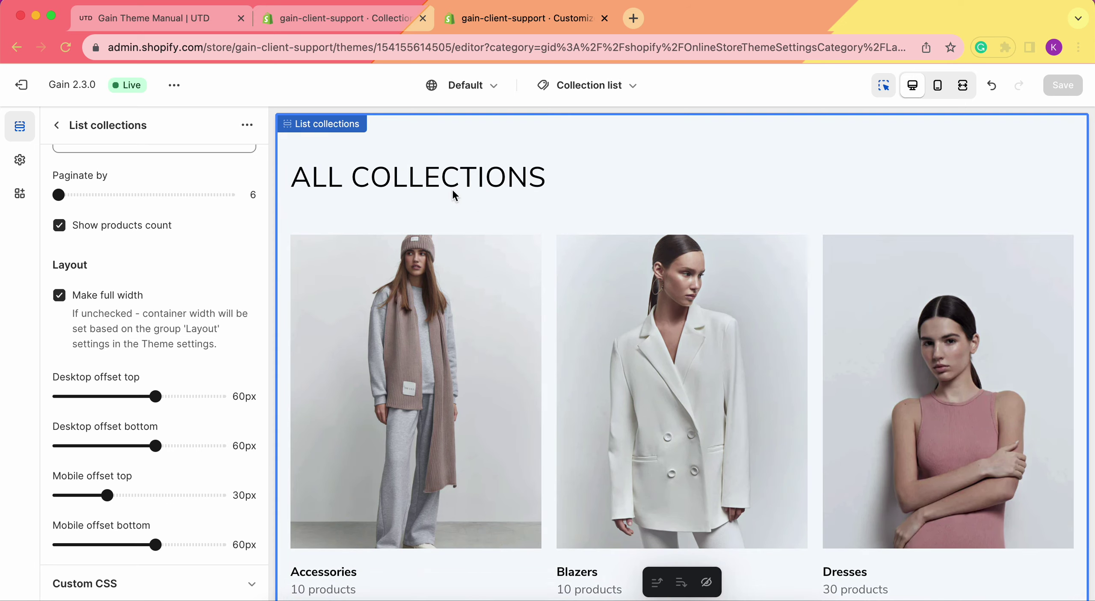
{"action": "left_click", "coordinate": [181, 91]}
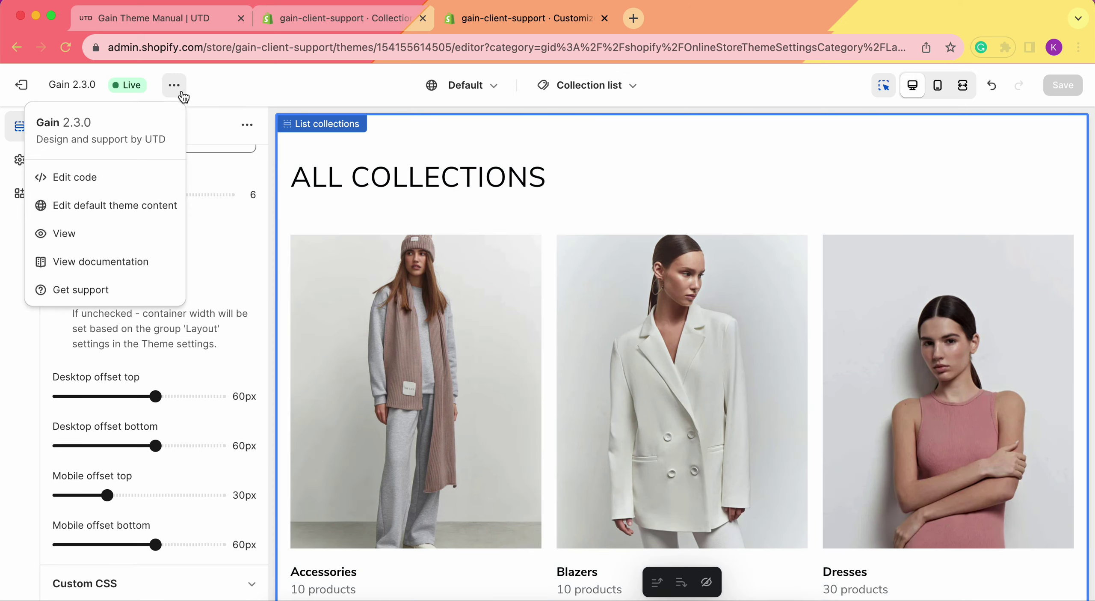
{"action": "left_click", "coordinate": [98, 238]}
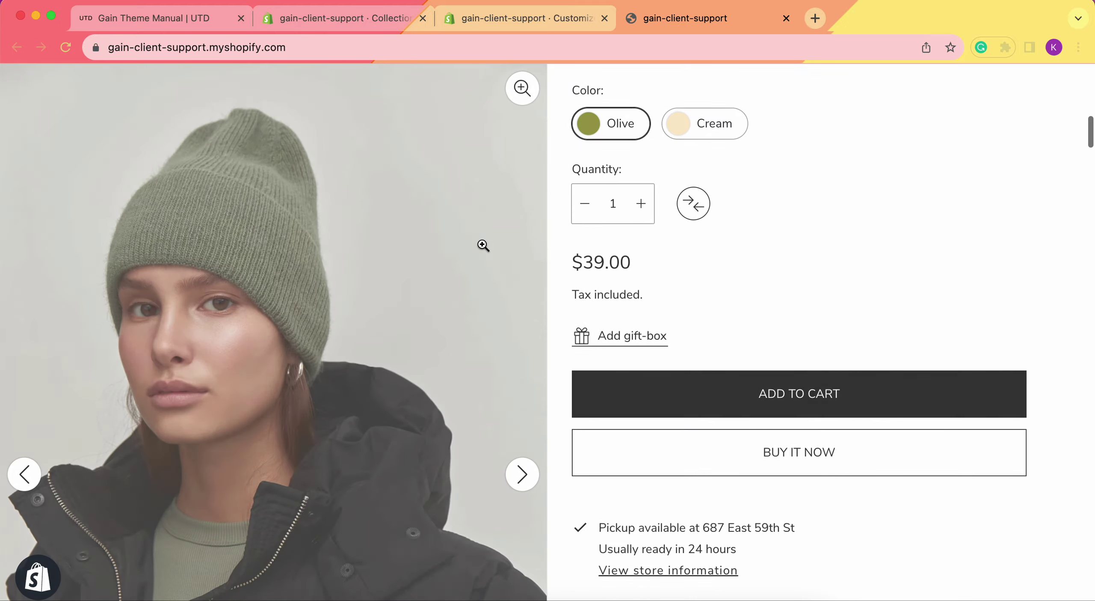
{"action": "scroll", "coordinate": [483, 245], "scroll_direction": "down", "scroll_amount": 20}
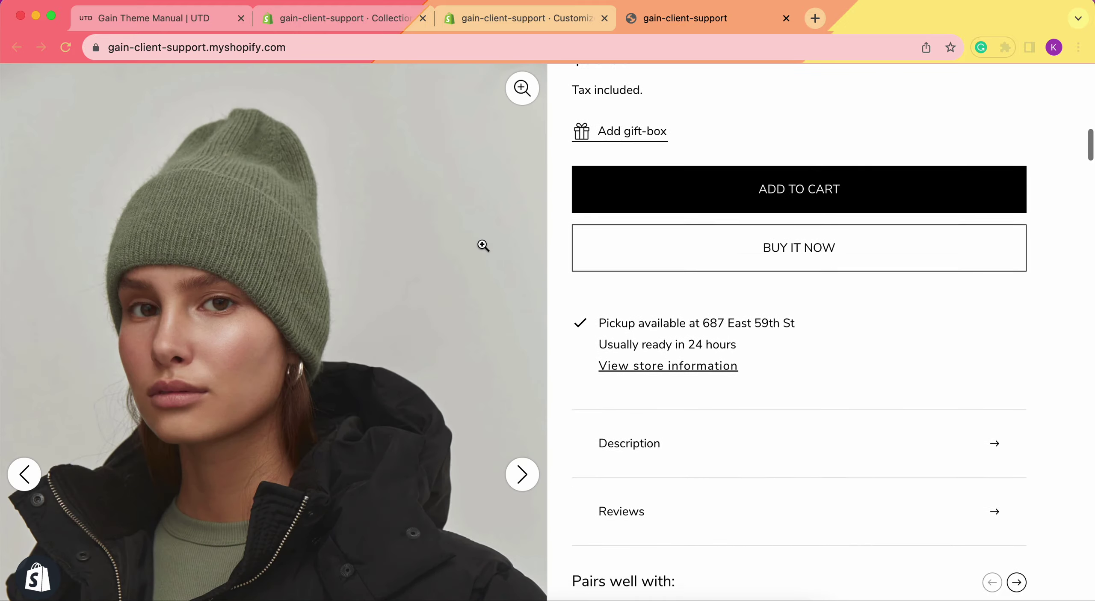
{"action": "scroll", "coordinate": [482, 246], "scroll_direction": "down", "scroll_amount": 20}
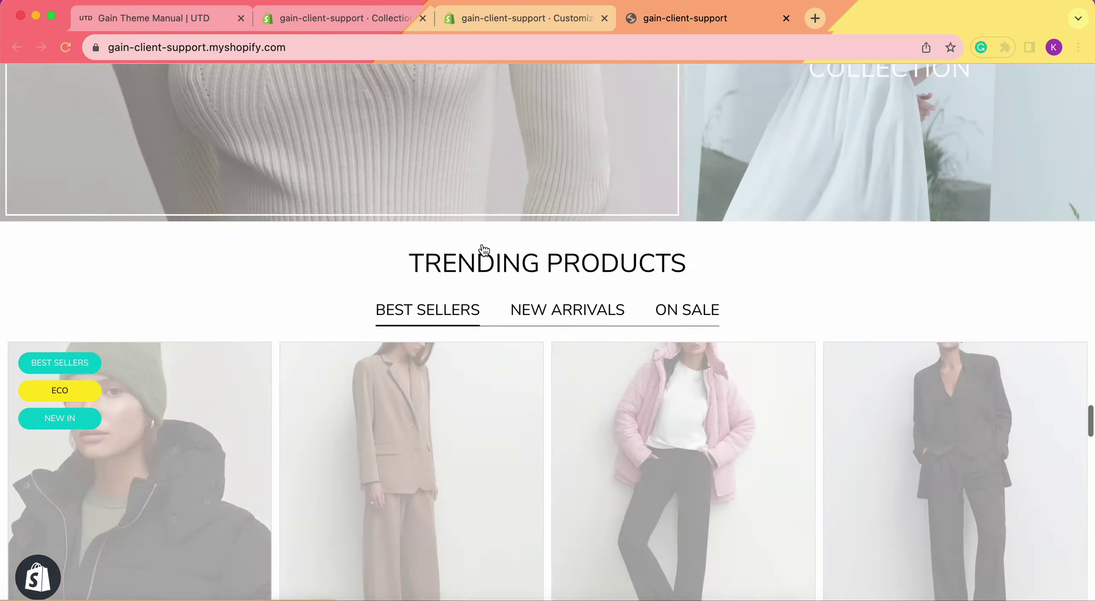
{"action": "scroll", "coordinate": [484, 250], "scroll_direction": "down", "scroll_amount": 7}
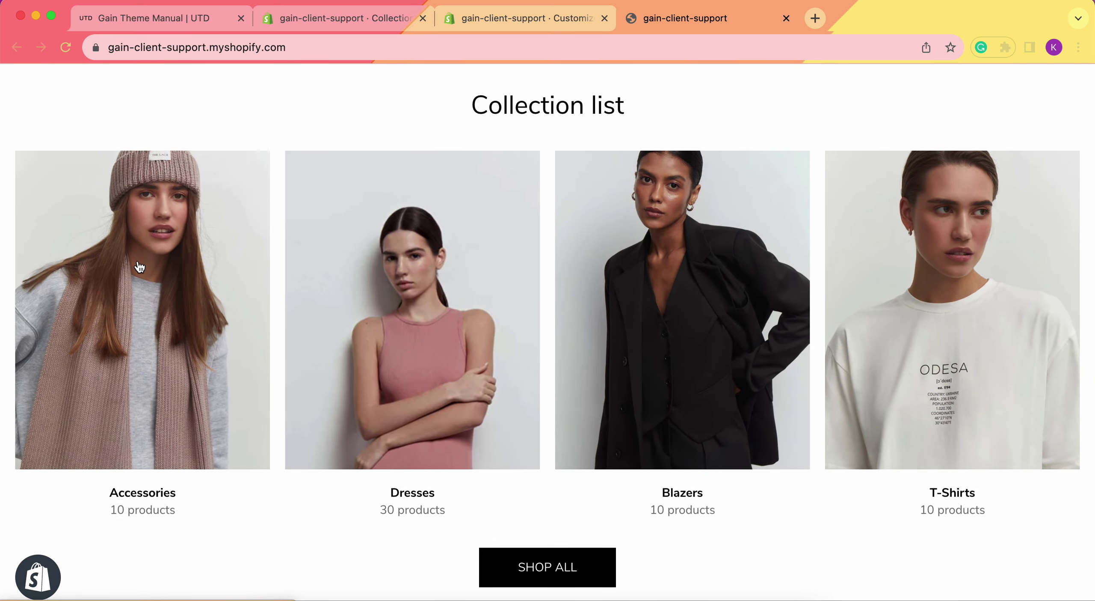
Open the Accessories collection from the Collection list section, look through its products and return to the home page.
{"action": "left_click", "coordinate": [149, 253]}
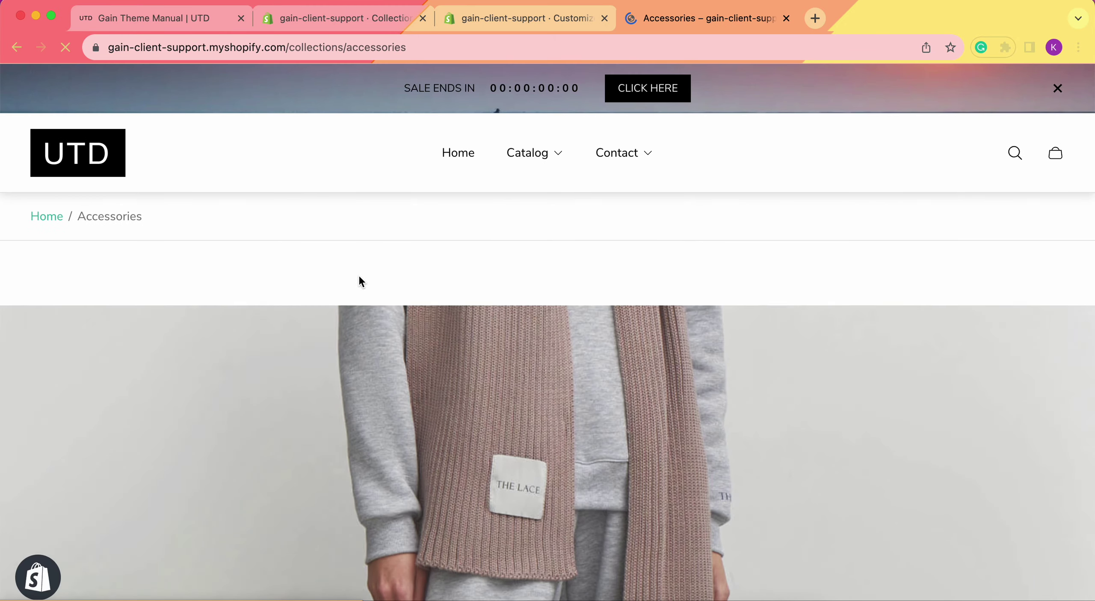
{"action": "scroll", "coordinate": [359, 278], "scroll_direction": "down", "scroll_amount": 14}
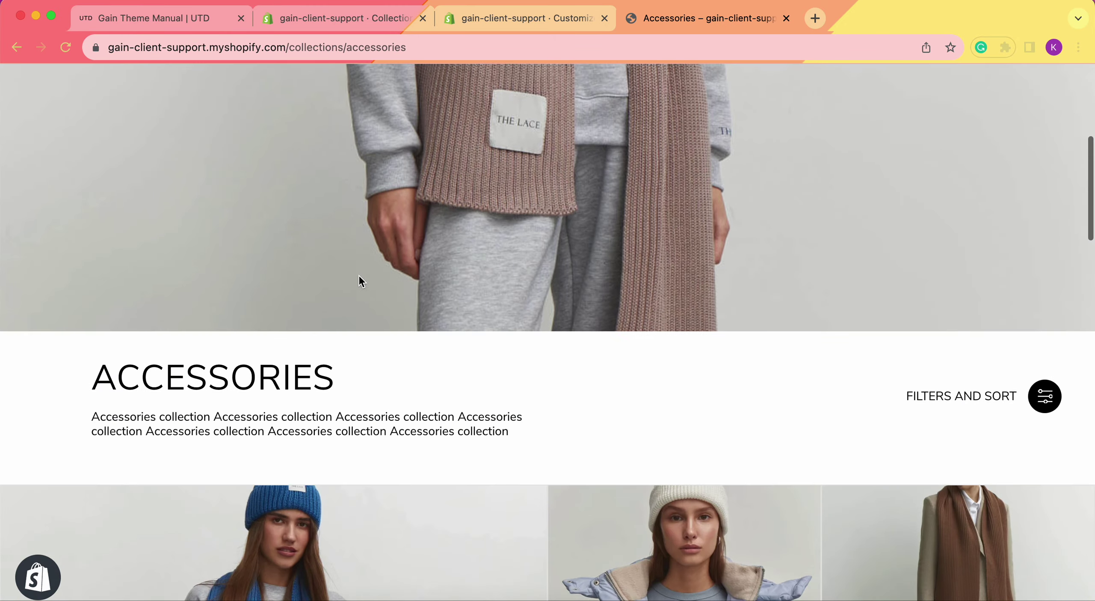
{"action": "scroll", "coordinate": [269, 342], "scroll_direction": "down", "scroll_amount": 15}
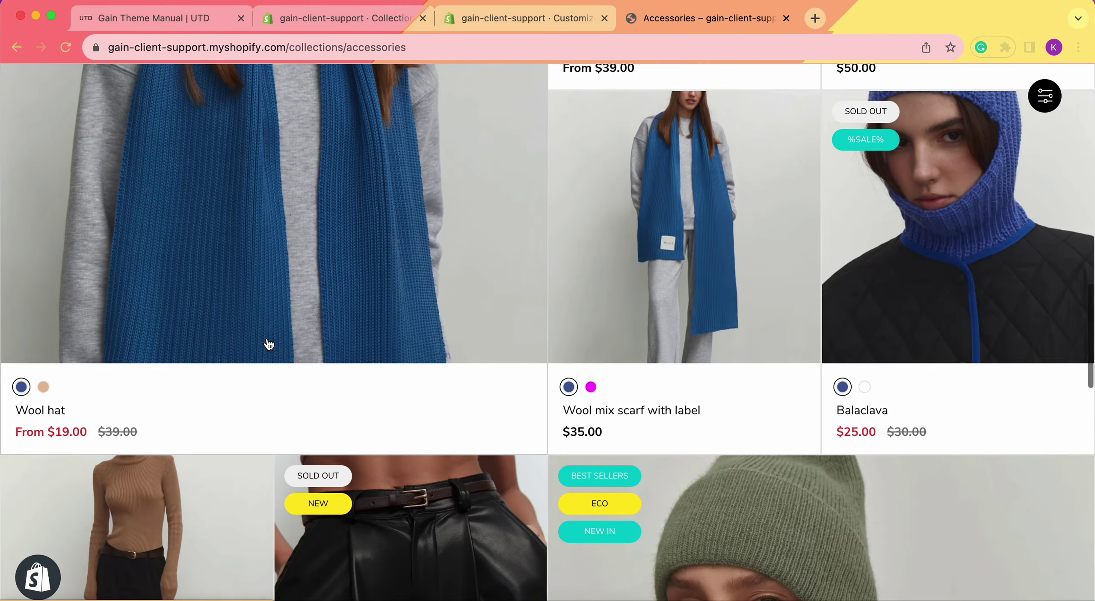
{"action": "scroll", "coordinate": [269, 342], "scroll_direction": "down", "scroll_amount": 10}
{"action": "scroll", "coordinate": [269, 342], "scroll_direction": "up", "scroll_amount": 20}
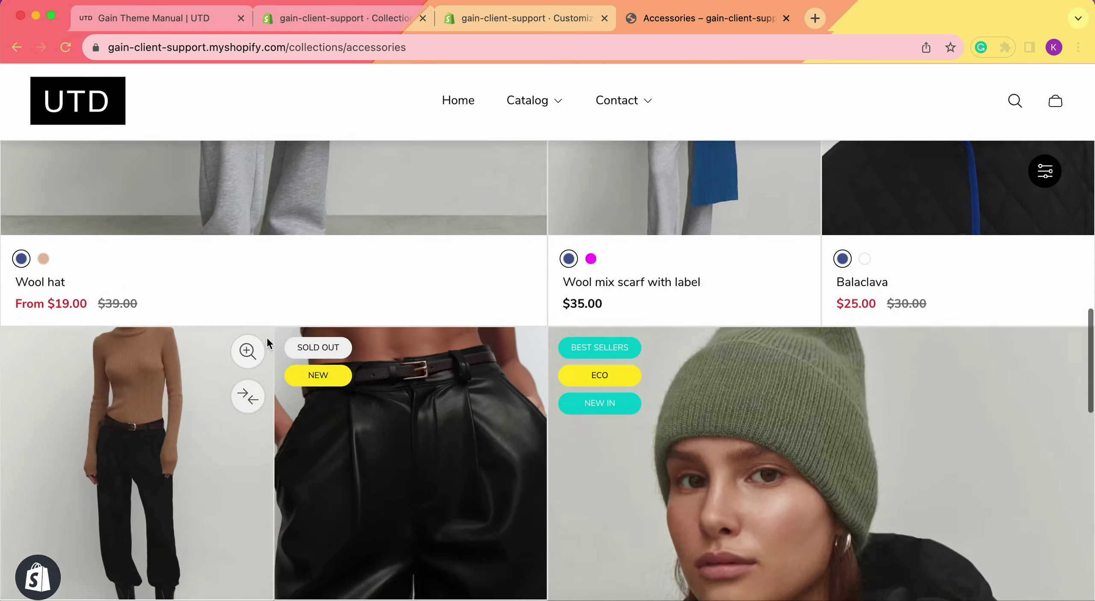
{"action": "key", "text": "super+bracketleft"}
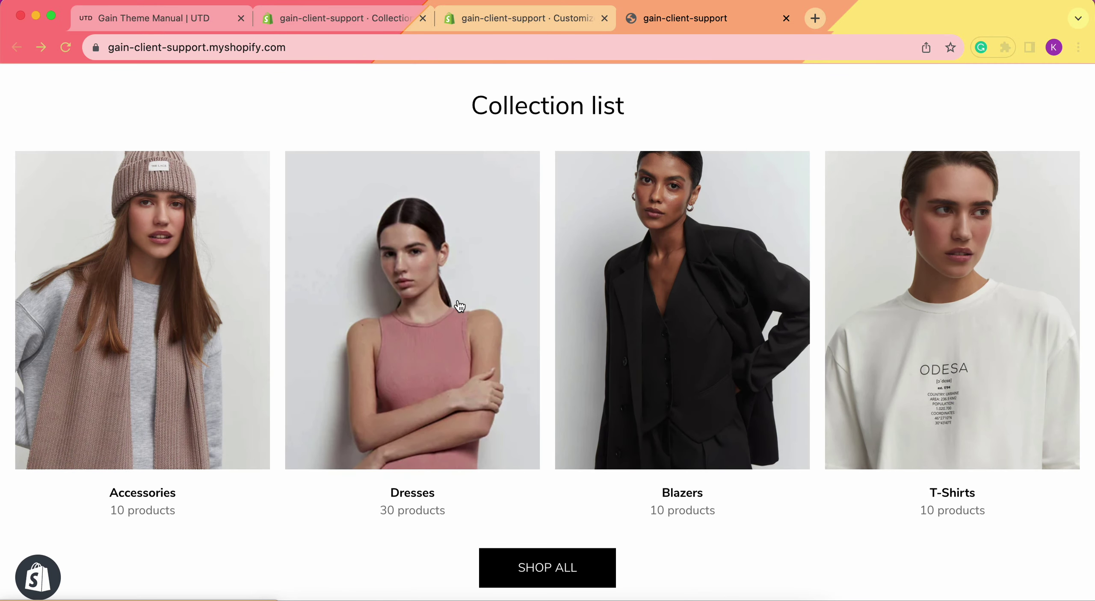
Open the Dresses collection from the Collection list section, look through its products and go back to the home page.
{"action": "left_click", "coordinate": [414, 282]}
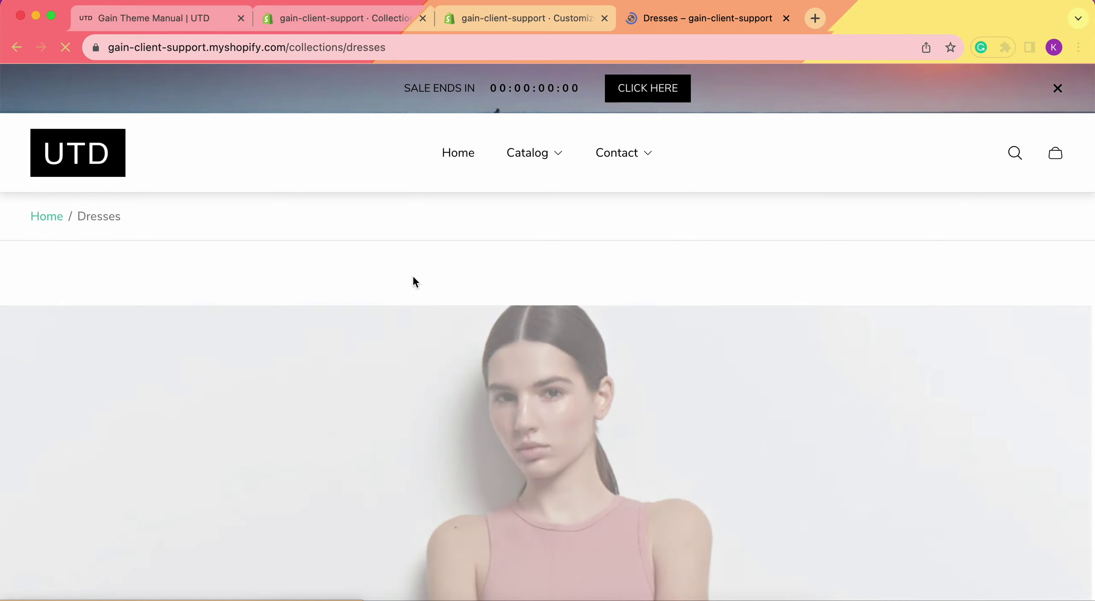
{"action": "scroll", "coordinate": [638, 355], "scroll_direction": "down", "scroll_amount": 10}
{"action": "scroll", "coordinate": [833, 270], "scroll_direction": "down", "scroll_amount": 10}
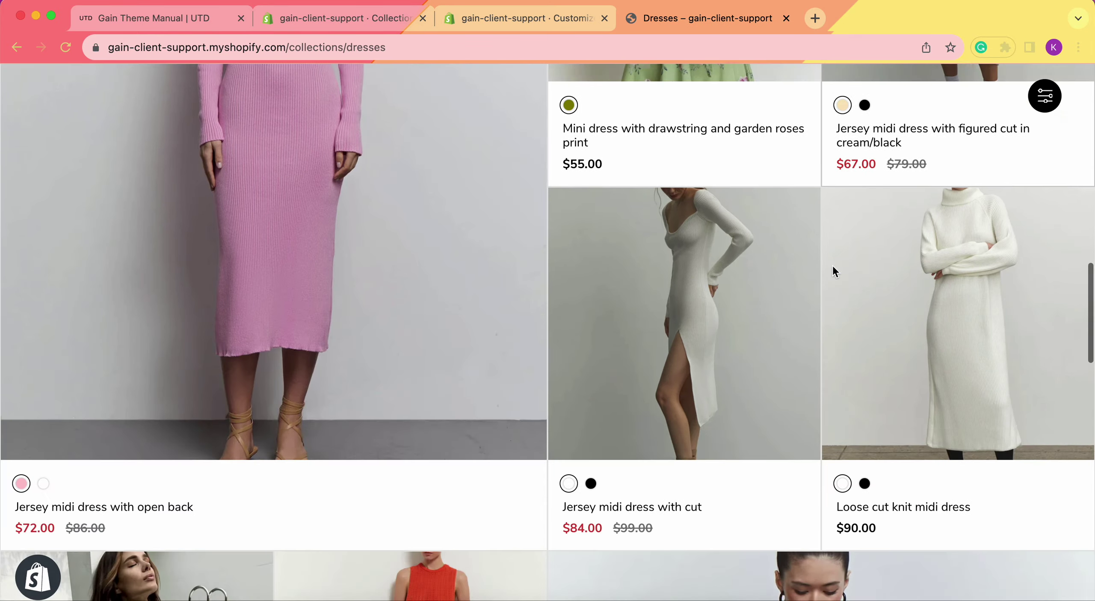
{"action": "key", "text": "super+bracketleft"}
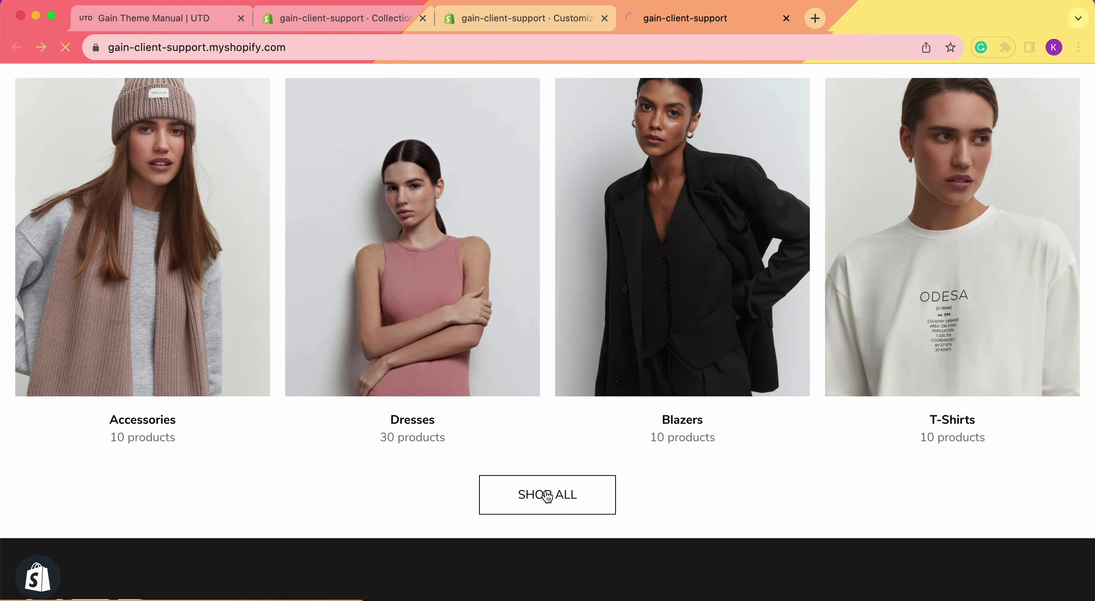
Open the all-collections page through the Shop All link and look through the collections on pages 2 and 1.
{"action": "left_click", "coordinate": [547, 496]}
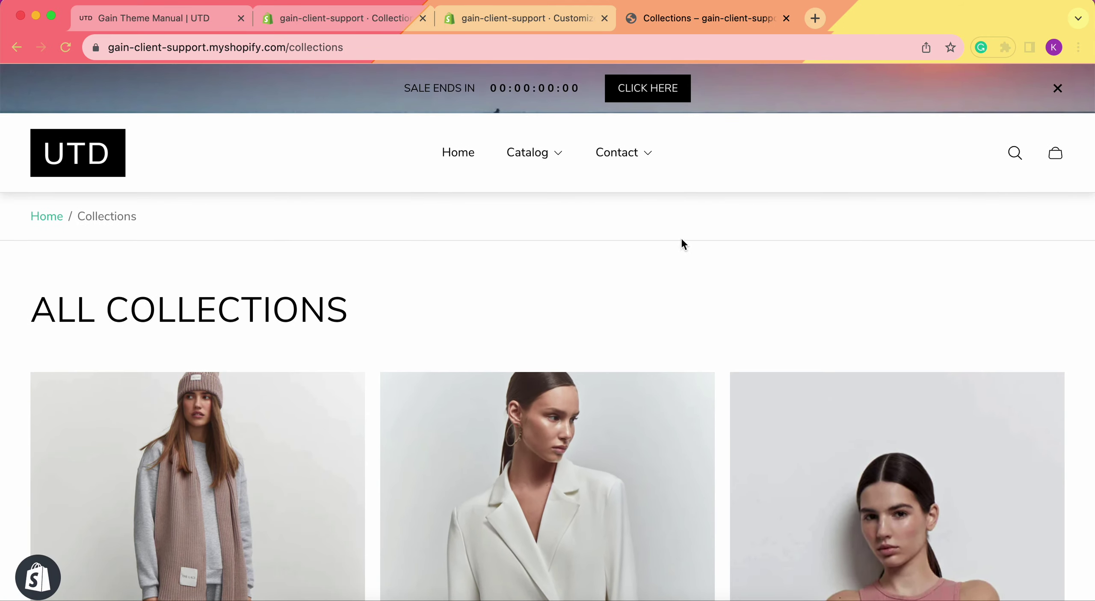
{"action": "scroll", "coordinate": [462, 261], "scroll_direction": "down", "scroll_amount": 3}
{"action": "scroll", "coordinate": [531, 391], "scroll_direction": "down", "scroll_amount": 20}
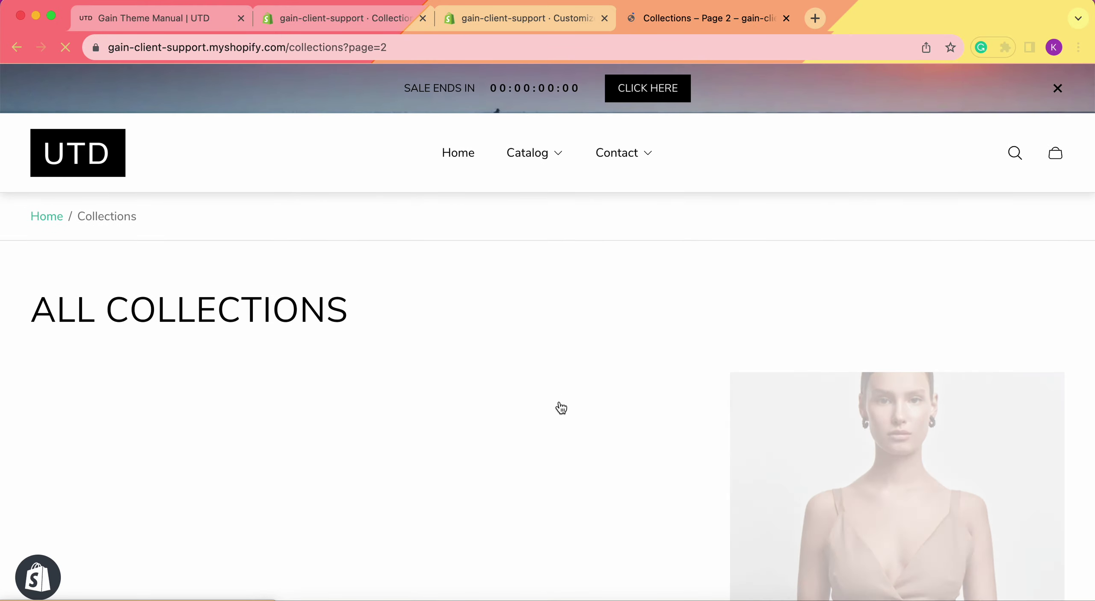
{"action": "scroll", "coordinate": [560, 406], "scroll_direction": "down", "scroll_amount": 10}
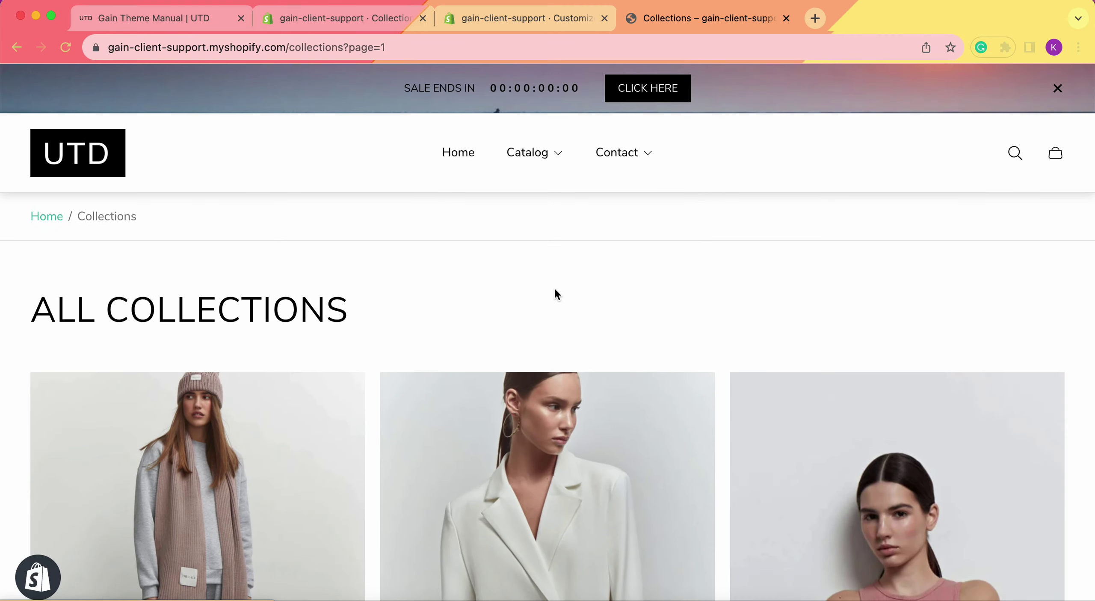
{"action": "scroll", "coordinate": [554, 294], "scroll_direction": "down", "scroll_amount": 10}
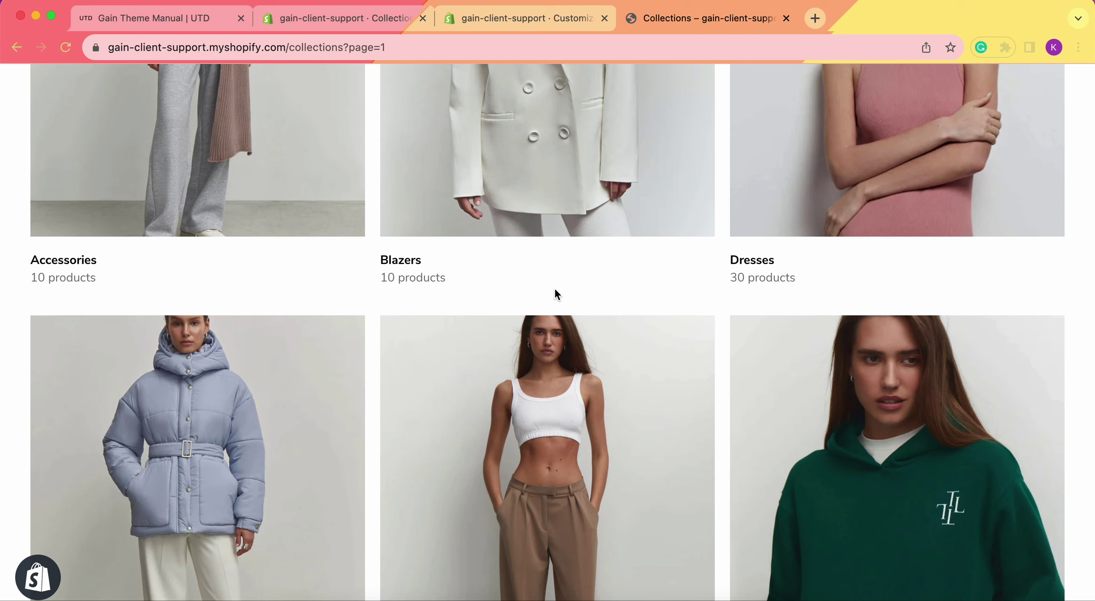
Switch to the Gain theme manual, read through the Sections & Snippets article on Collection list and collapse it.
{"action": "left_click", "coordinate": [188, 18]}
{"action": "scroll", "coordinate": [547, 288], "scroll_direction": "down", "scroll_amount": 1}
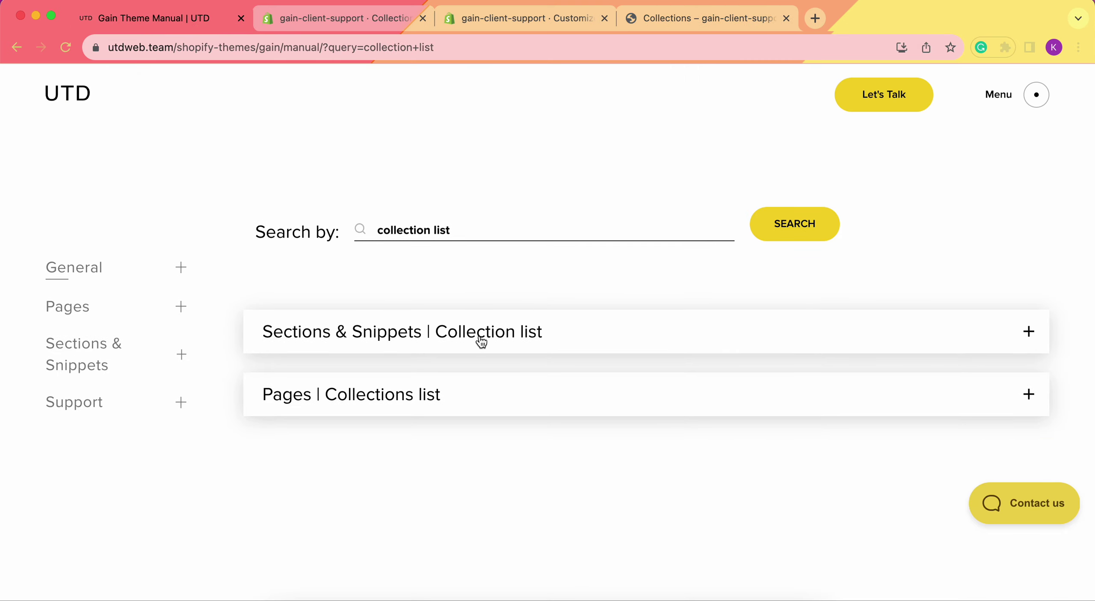
{"action": "left_click", "coordinate": [481, 340]}
{"action": "scroll", "coordinate": [531, 335], "scroll_direction": "down", "scroll_amount": 2}
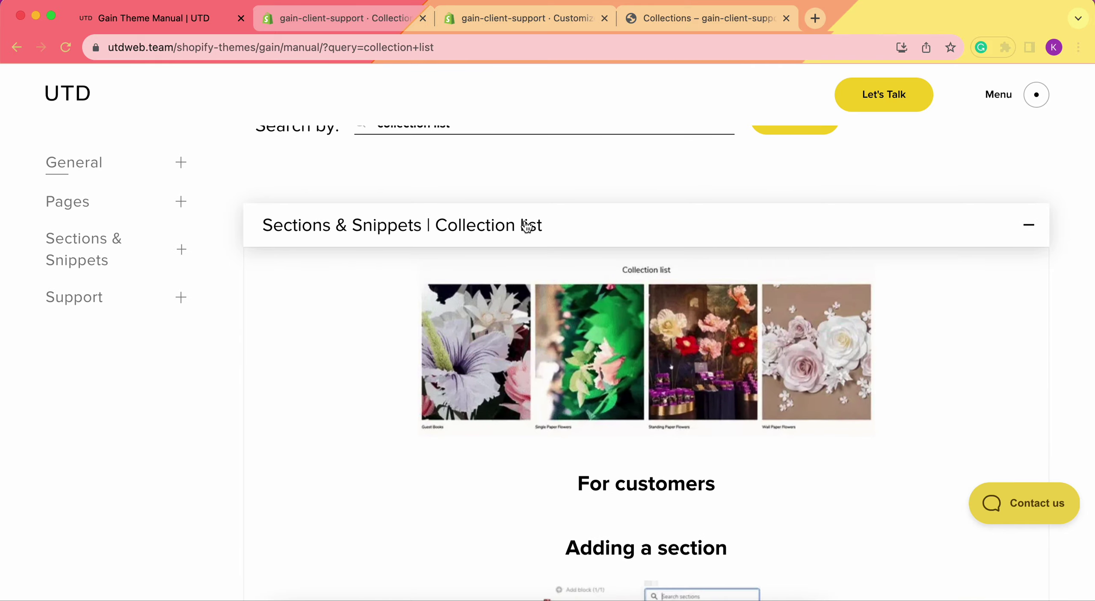
{"action": "scroll", "coordinate": [585, 329], "scroll_direction": "down", "scroll_amount": 9}
{"action": "scroll", "coordinate": [585, 329], "scroll_direction": "up", "scroll_amount": 11}
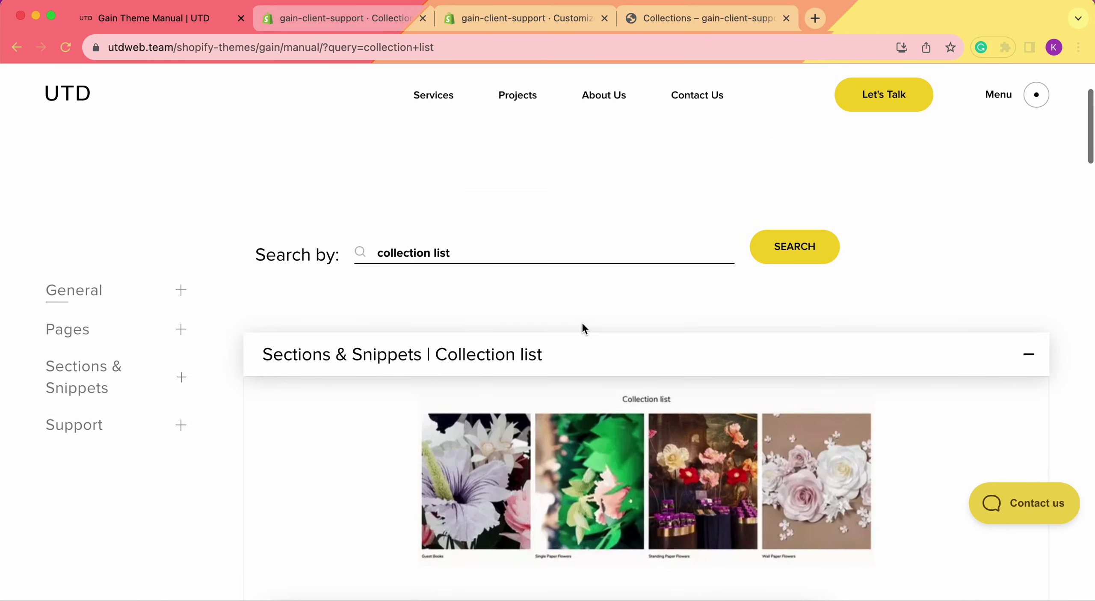
{"action": "left_click", "coordinate": [528, 363]}
Expand the Pages article on Collections list in the theme manual and look through its instructions.
{"action": "left_click", "coordinate": [517, 422]}
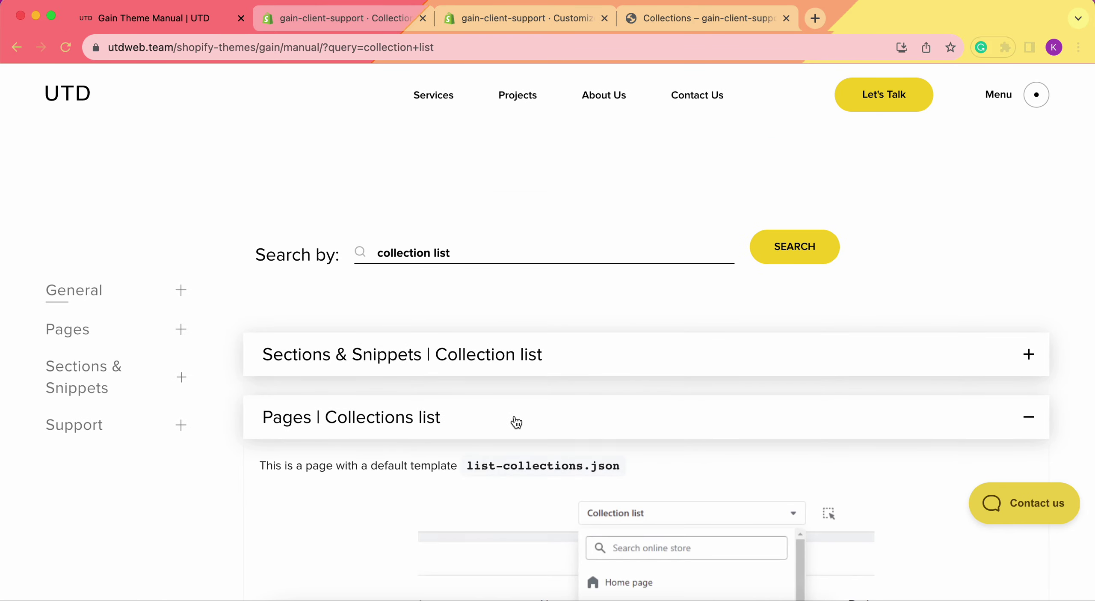
{"action": "scroll", "coordinate": [515, 420], "scroll_direction": "down", "scroll_amount": 15}
{"action": "scroll", "coordinate": [514, 416], "scroll_direction": "up", "scroll_amount": 15}
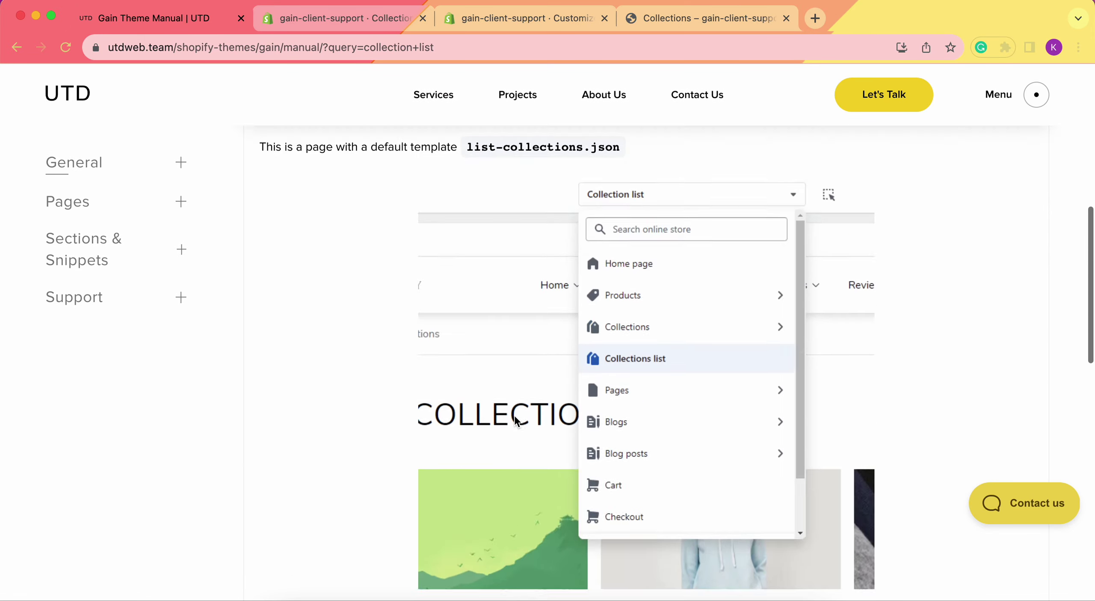